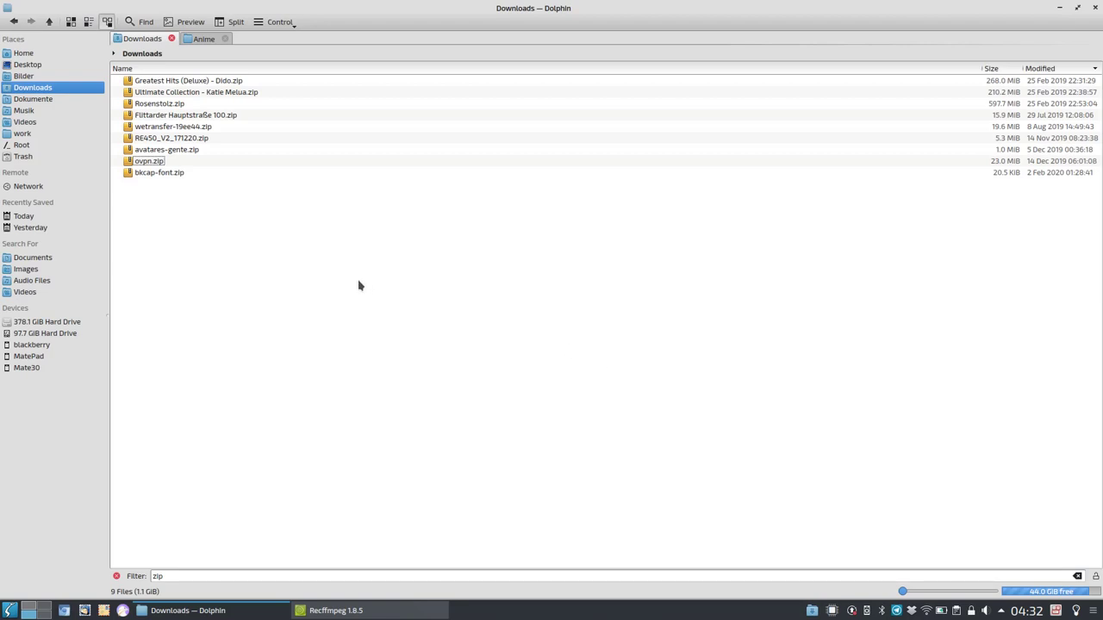
Check that the Open archives as folder option is enabled in the Navigation preferences and accept the settings
click(279, 22)
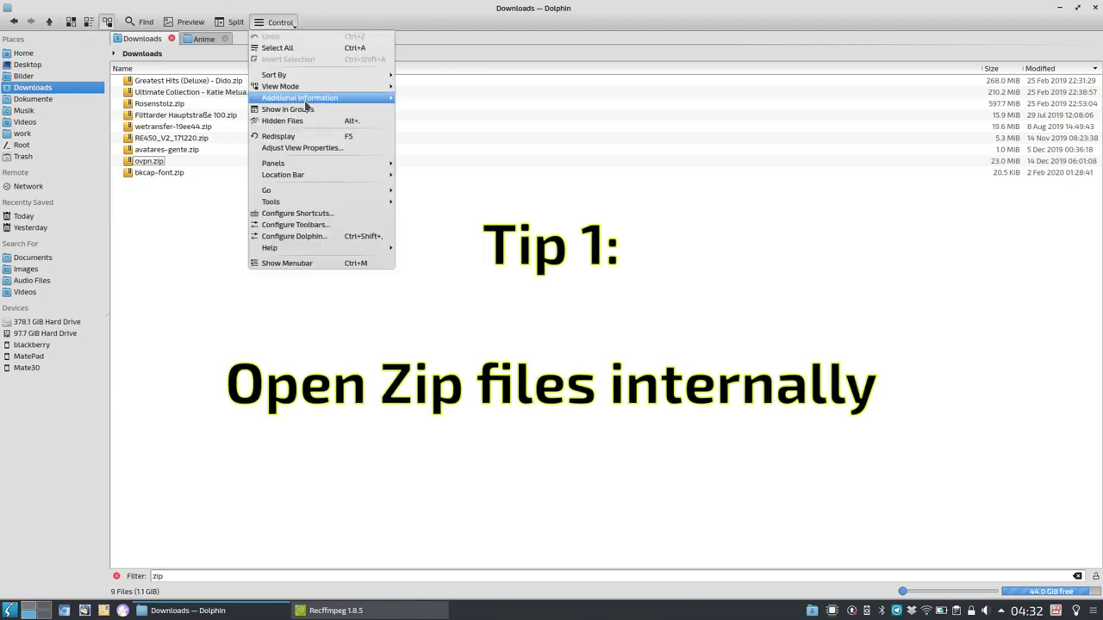
click(320, 239)
click(423, 301)
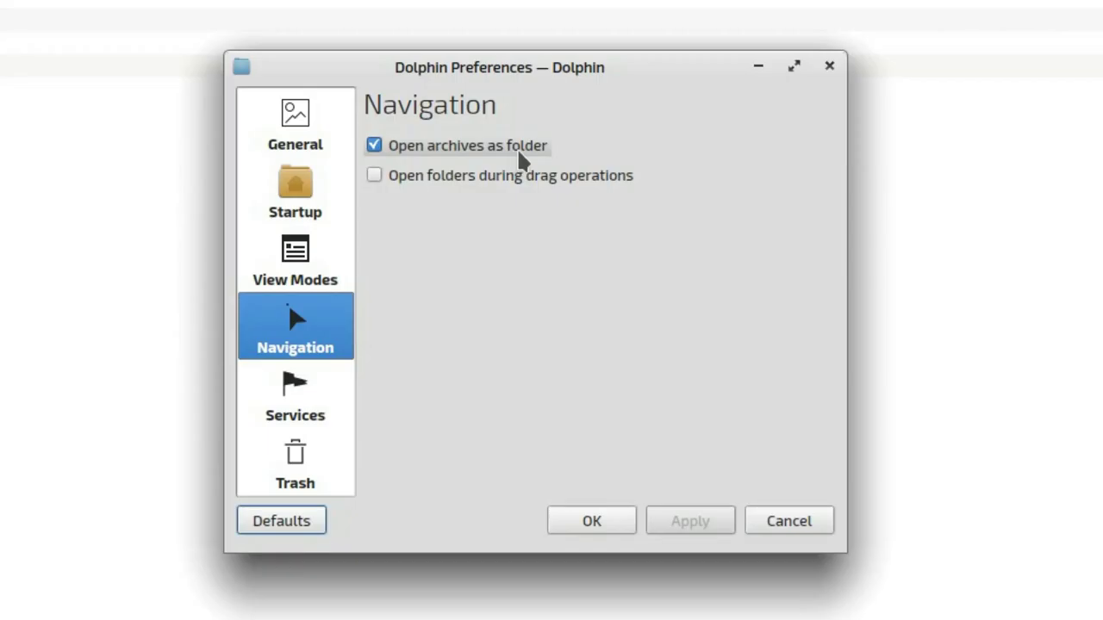
click(591, 523)
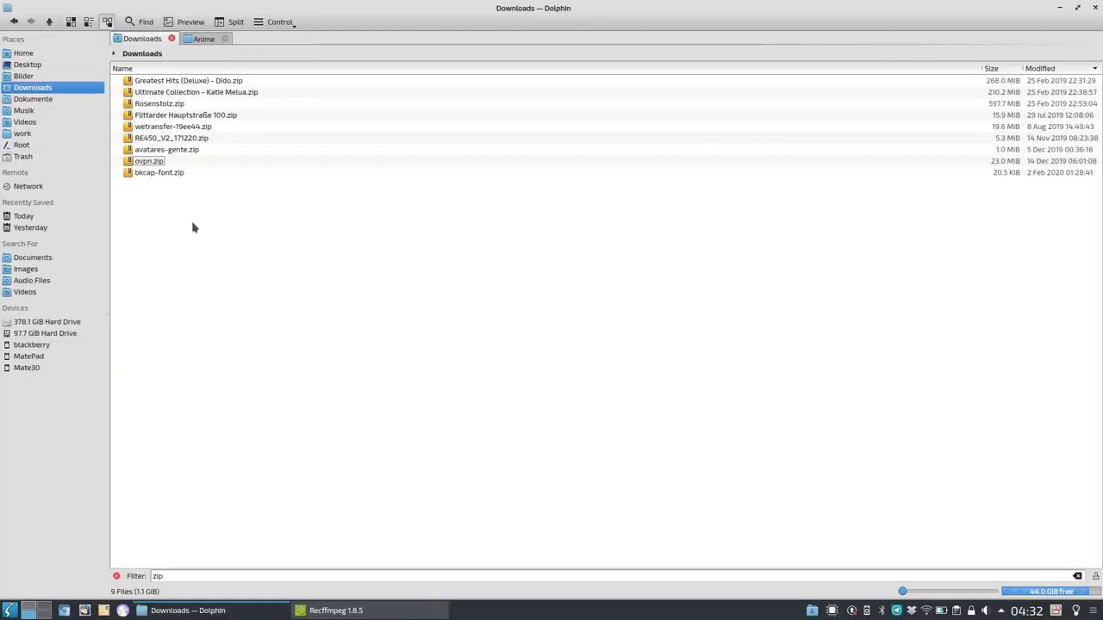
Browse into ovpn.zip as a folder and view the context options available for its ovpn_udp folder
double_click(155, 162)
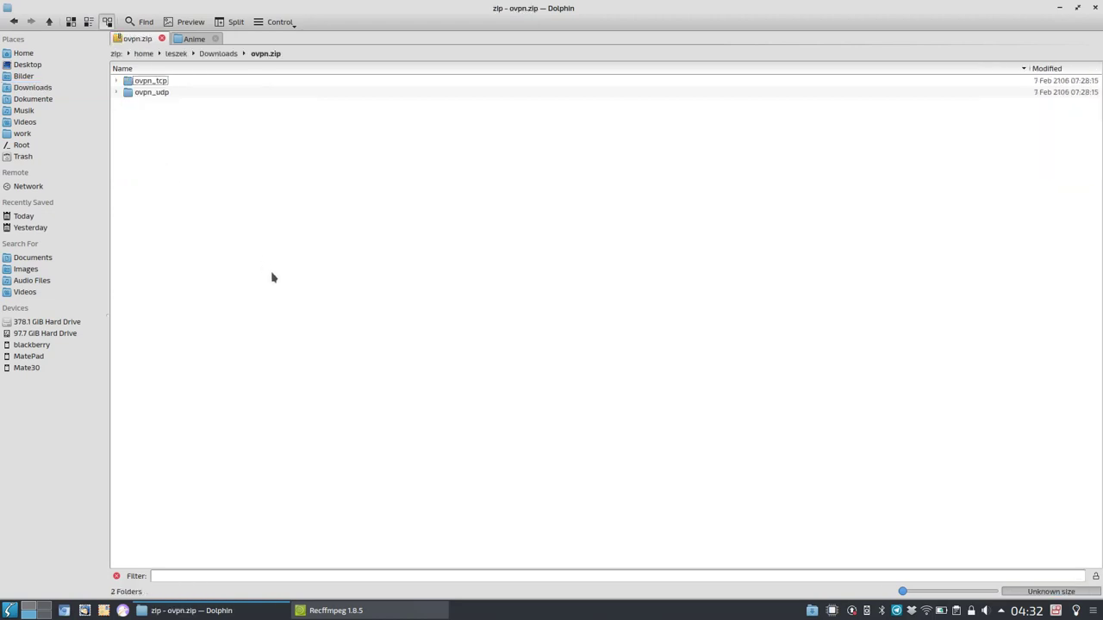
drag(163, 122, 160, 99)
right_click(161, 99)
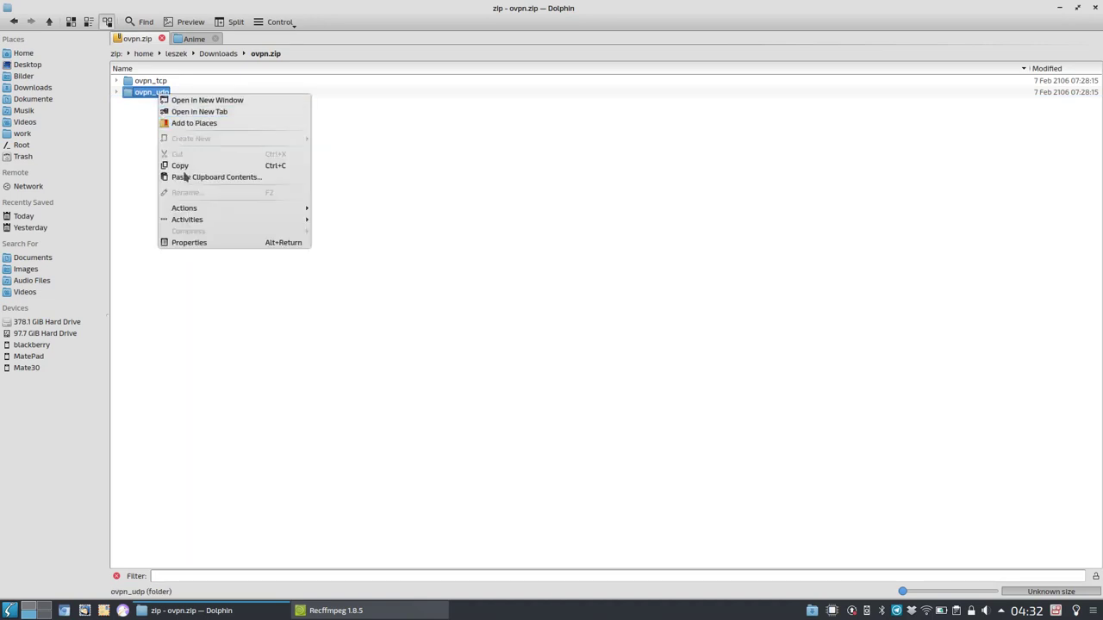
click(226, 297)
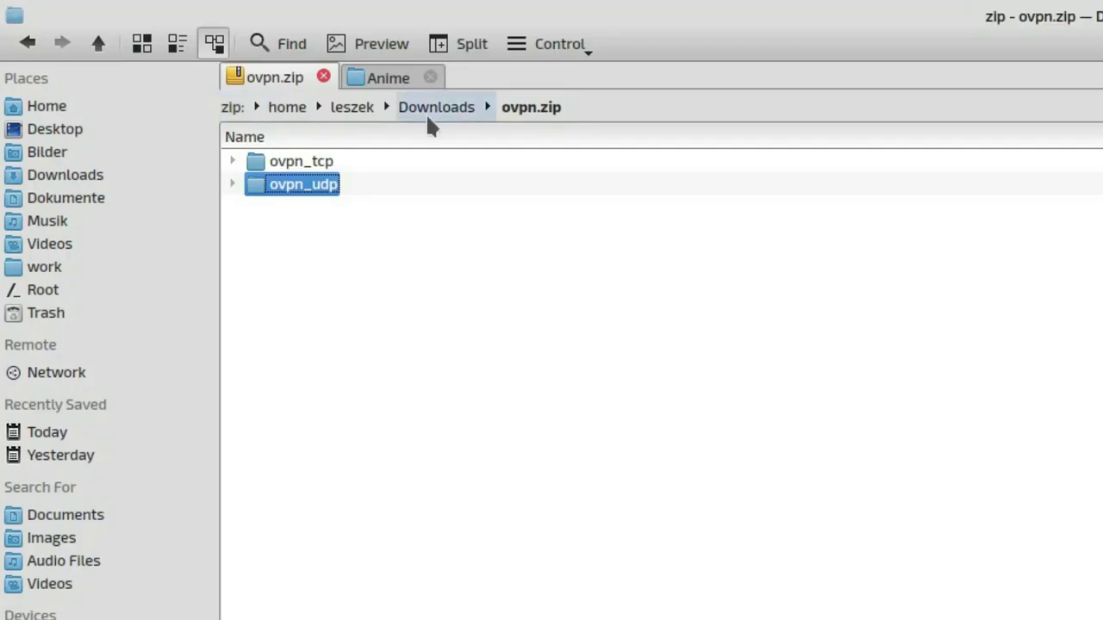
Make the archive's location path editable and disable Open archives as folder in the Navigation preferences
click(628, 114)
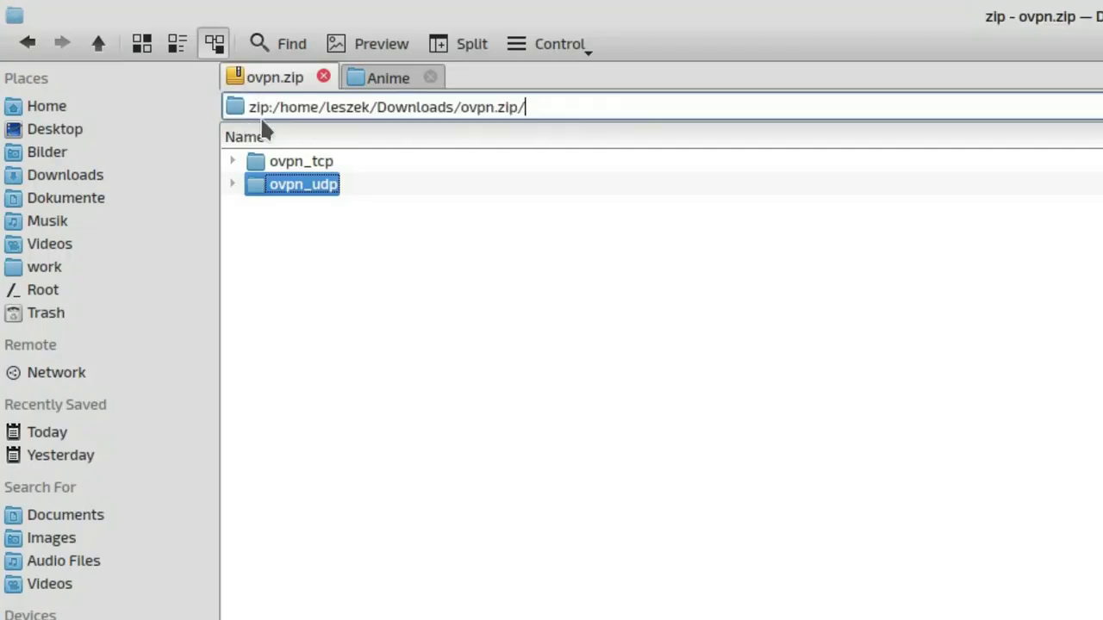
click(517, 52)
click(598, 470)
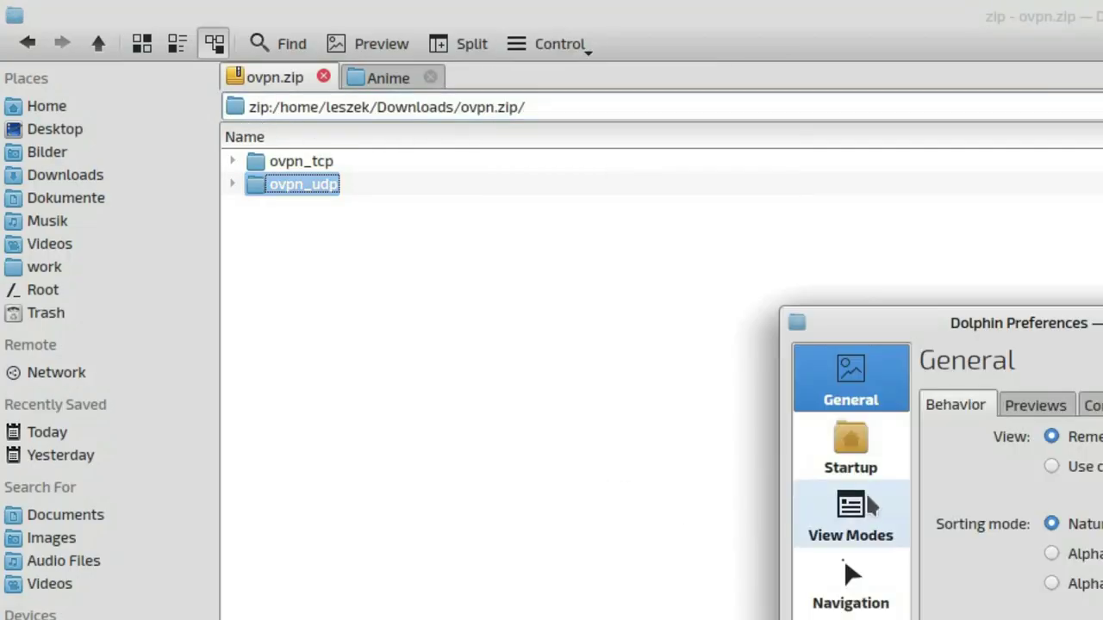
click(850, 607)
click(1025, 410)
key(Return)
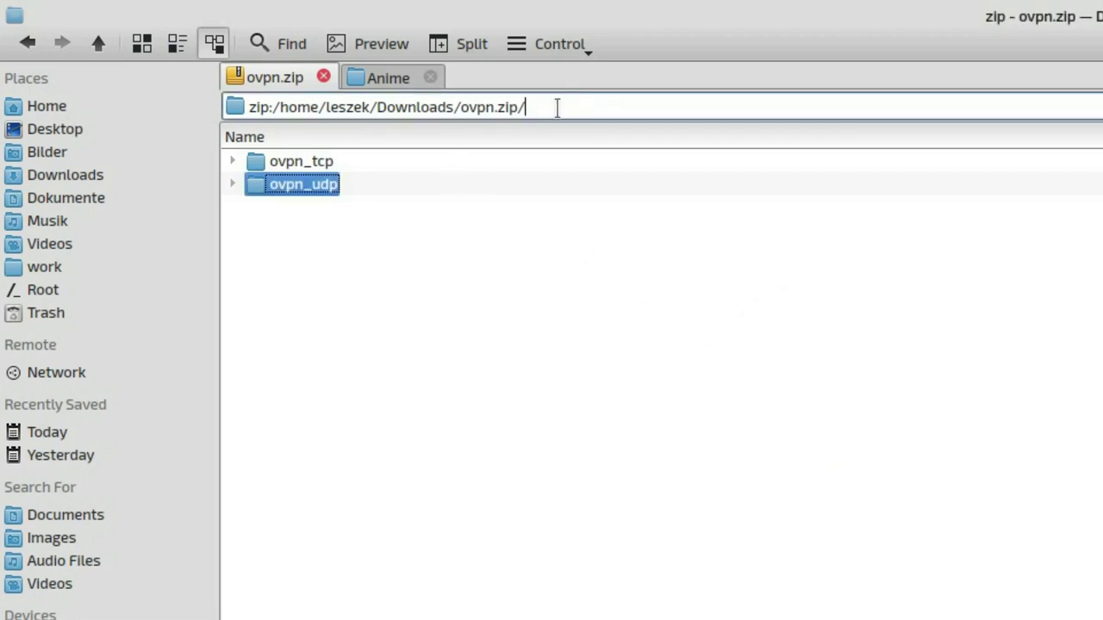
Examine the zip: path of ovpn.zip in the location bar, in both its breadcrumb and editable forms
drag(556, 106, 204, 111)
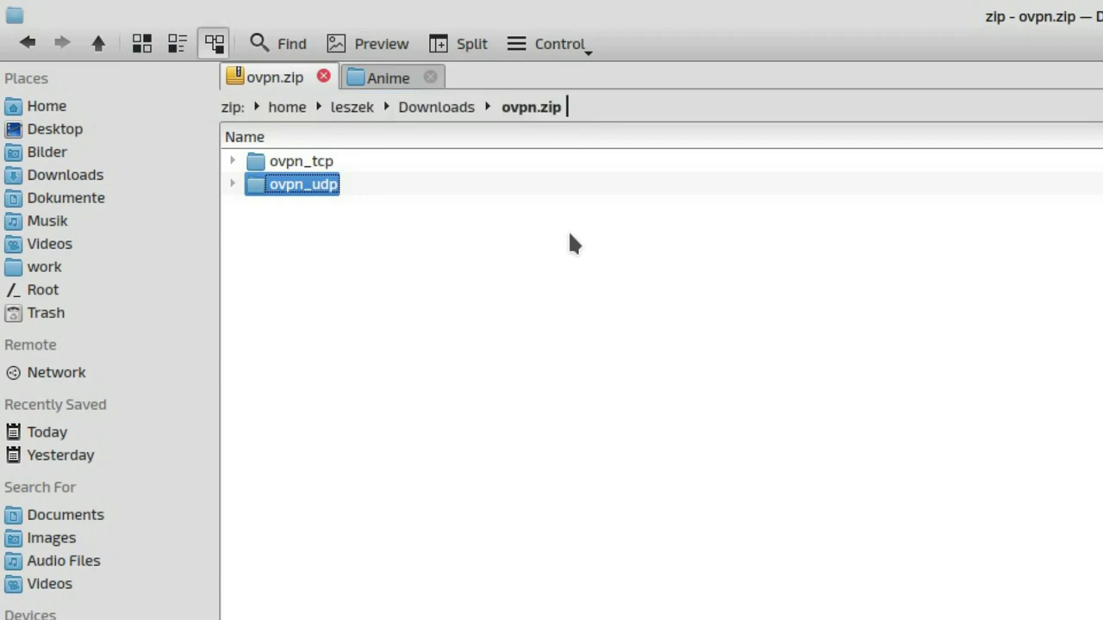
key(Return)
key(ctrl+l)
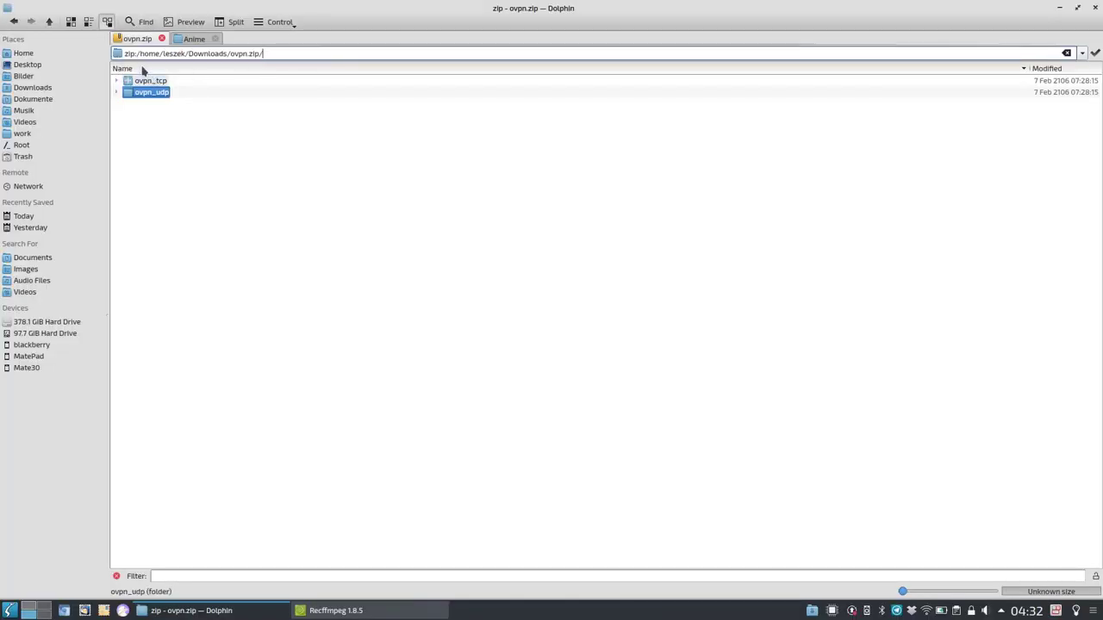
click(244, 161)
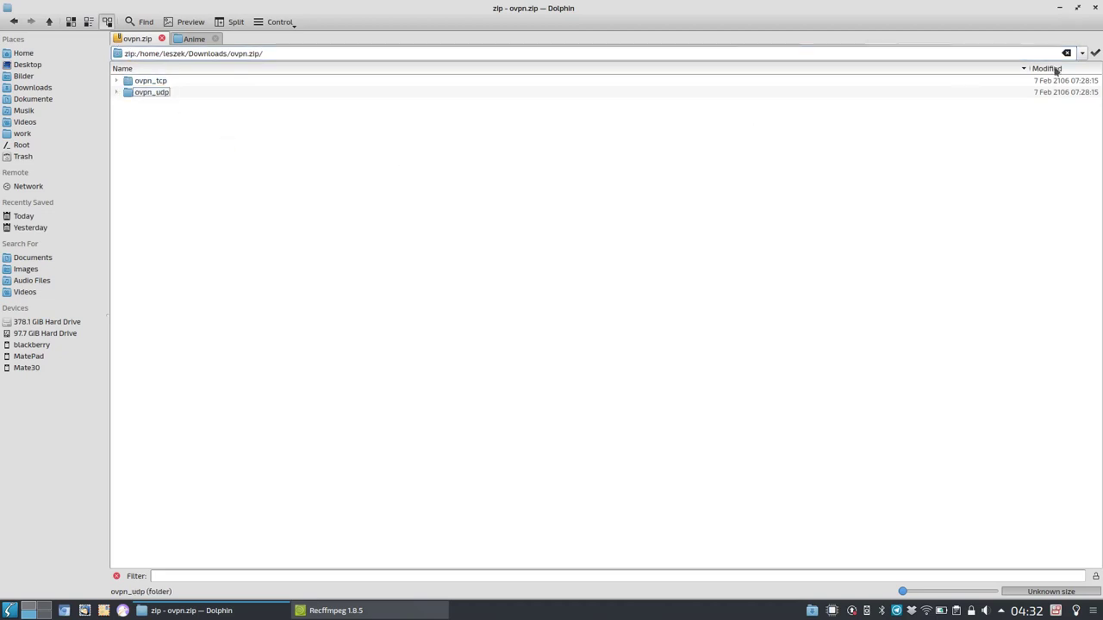
Enable Open folders during drag operations in the Navigation preferences and accept the change
click(267, 26)
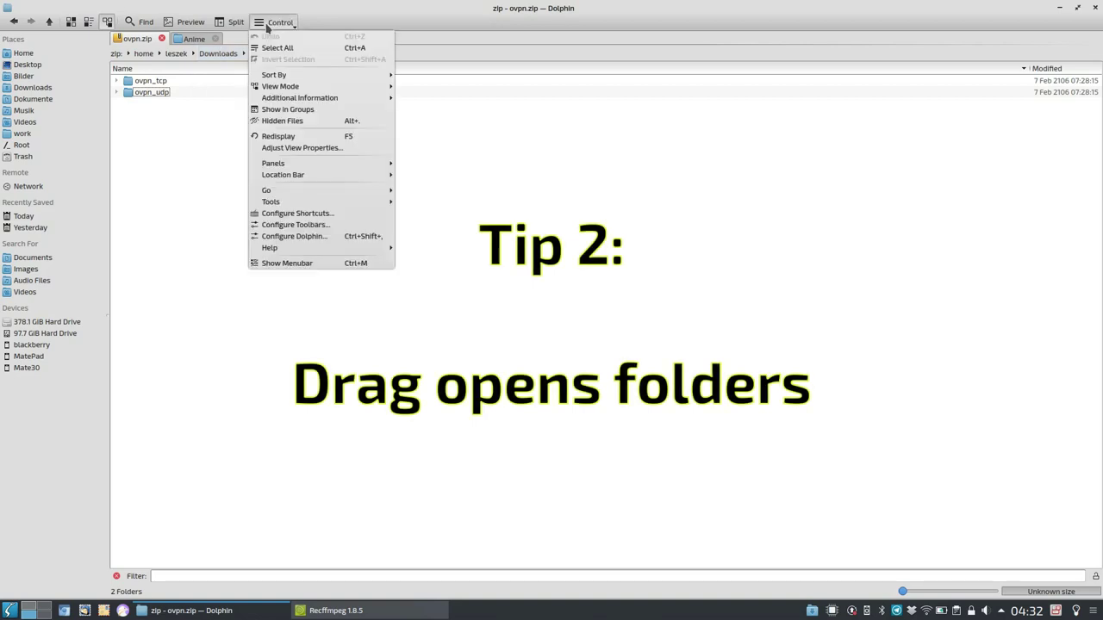
click(343, 237)
click(425, 293)
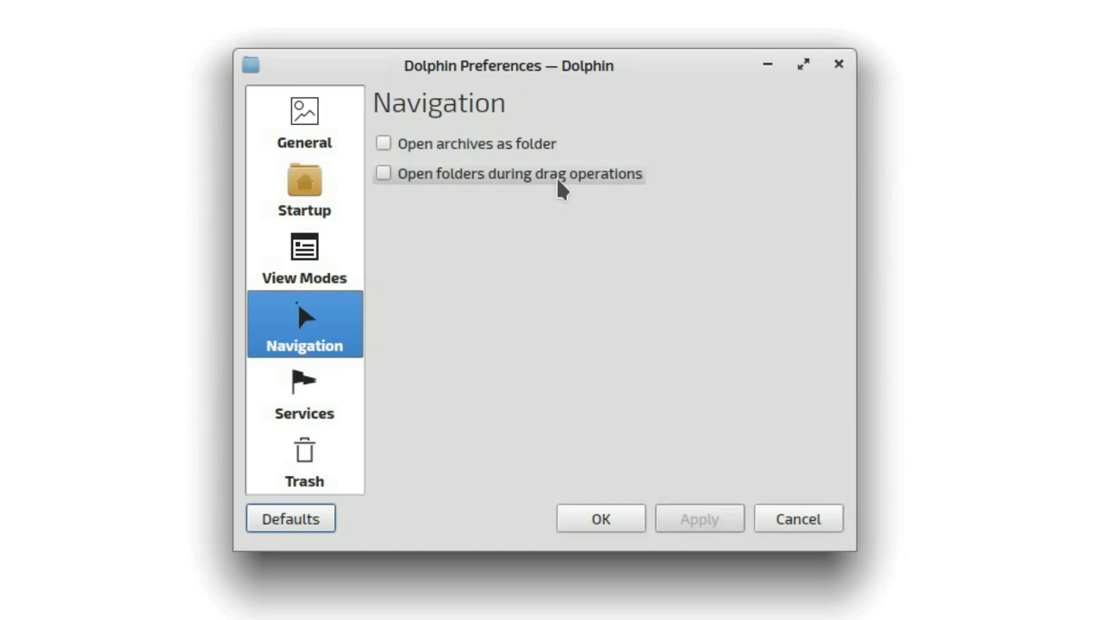
click(560, 188)
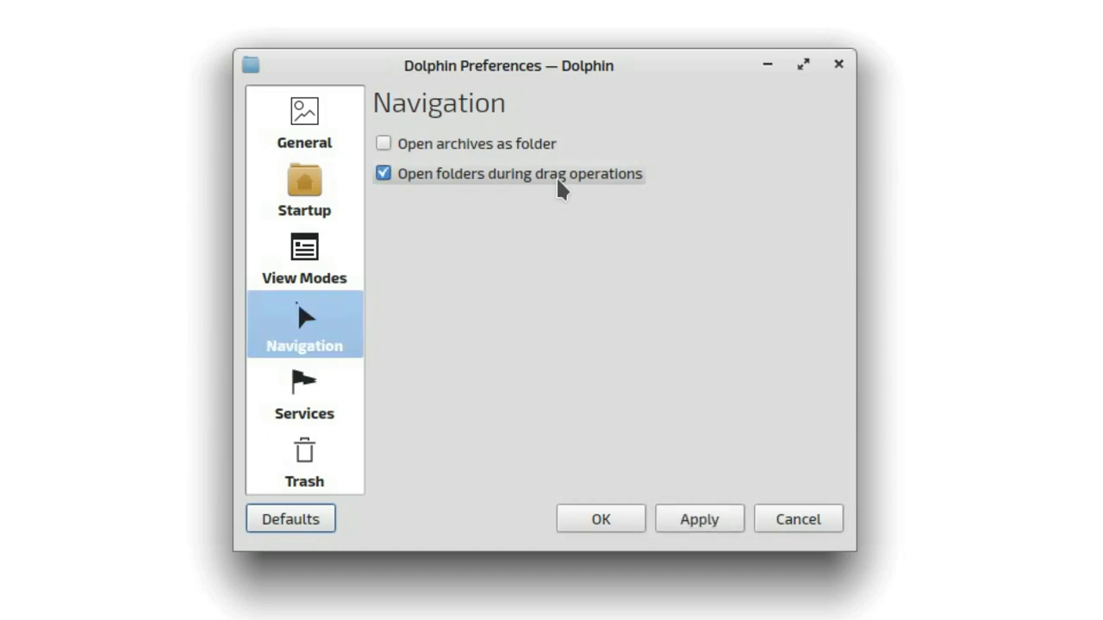
click(672, 524)
key(Return)
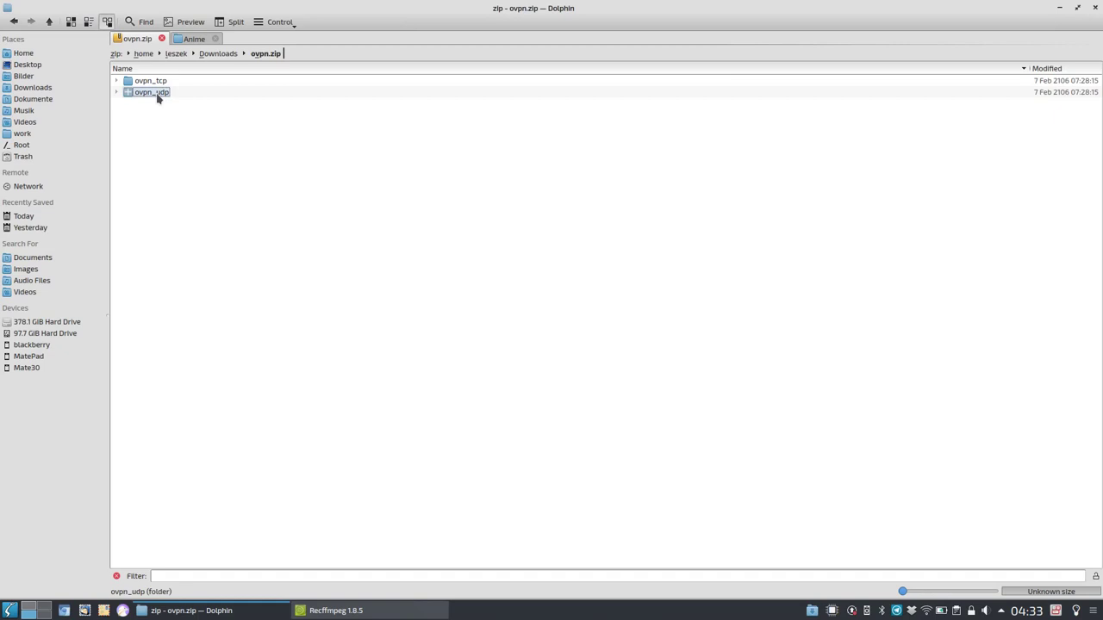
Open a third tab and display the Home folder in it
drag(158, 98, 162, 164)
double_click(239, 39)
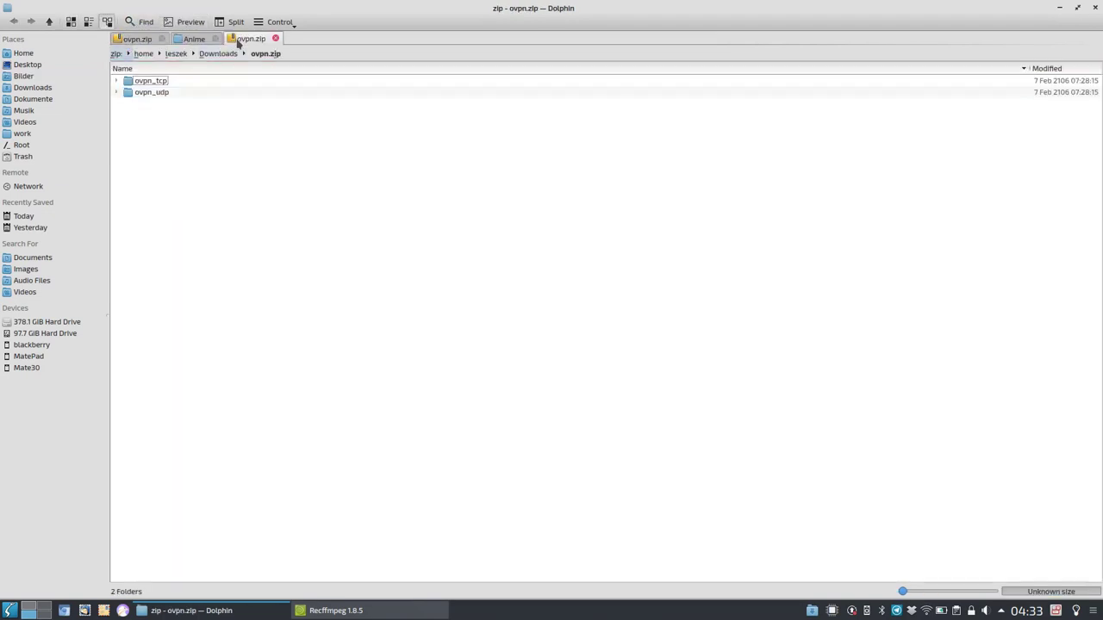
click(69, 53)
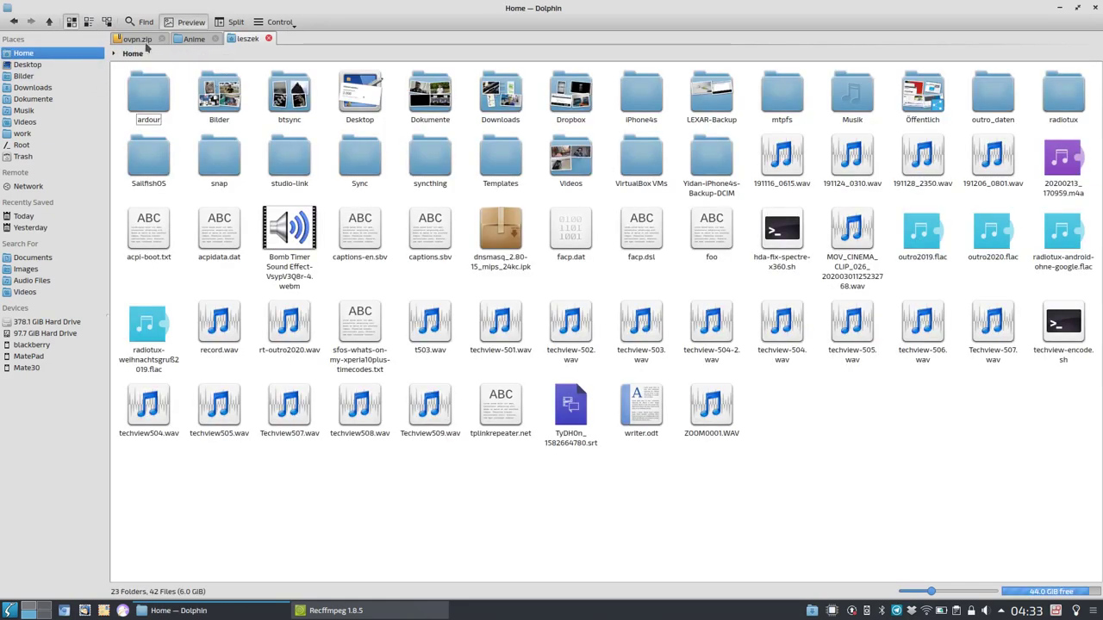
Carry a folder from the ovpn.zip tab over the third tab into Dokumente, and cancel the drop
click(140, 40)
drag(156, 121, 396, 290)
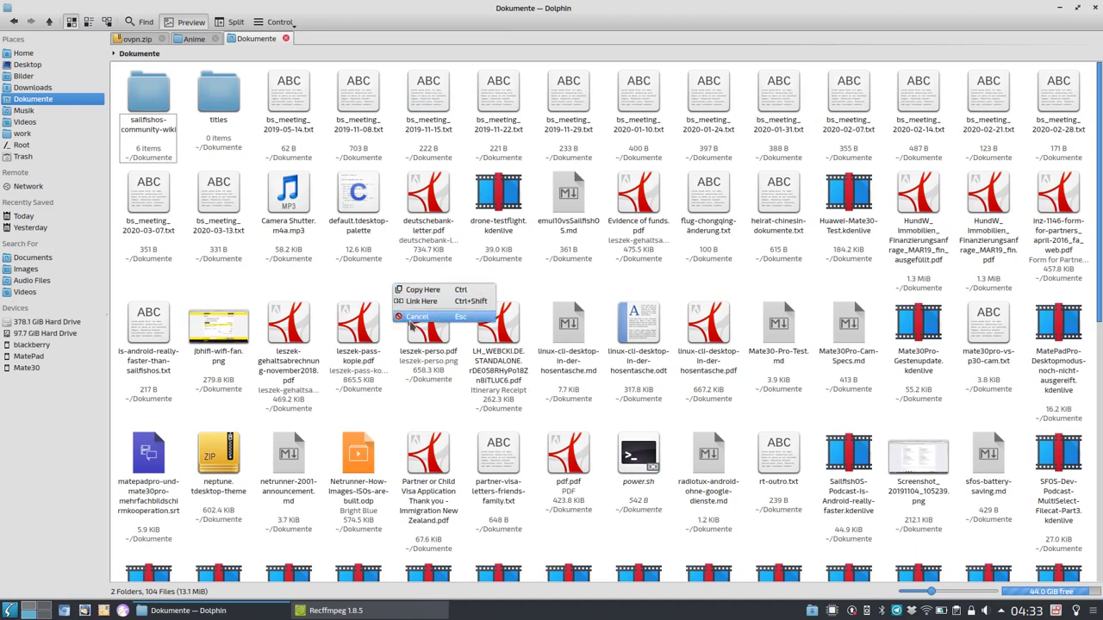
click(413, 318)
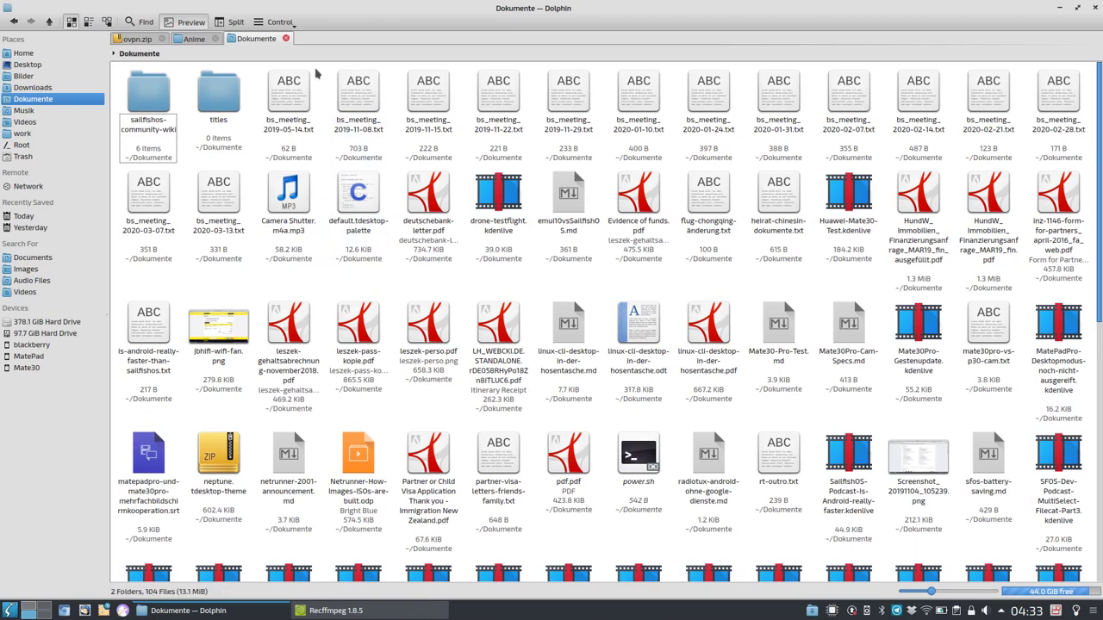
Enable Show full path inside location bar and Show full path in title bar in the Startup preferences, and apply them
click(284, 24)
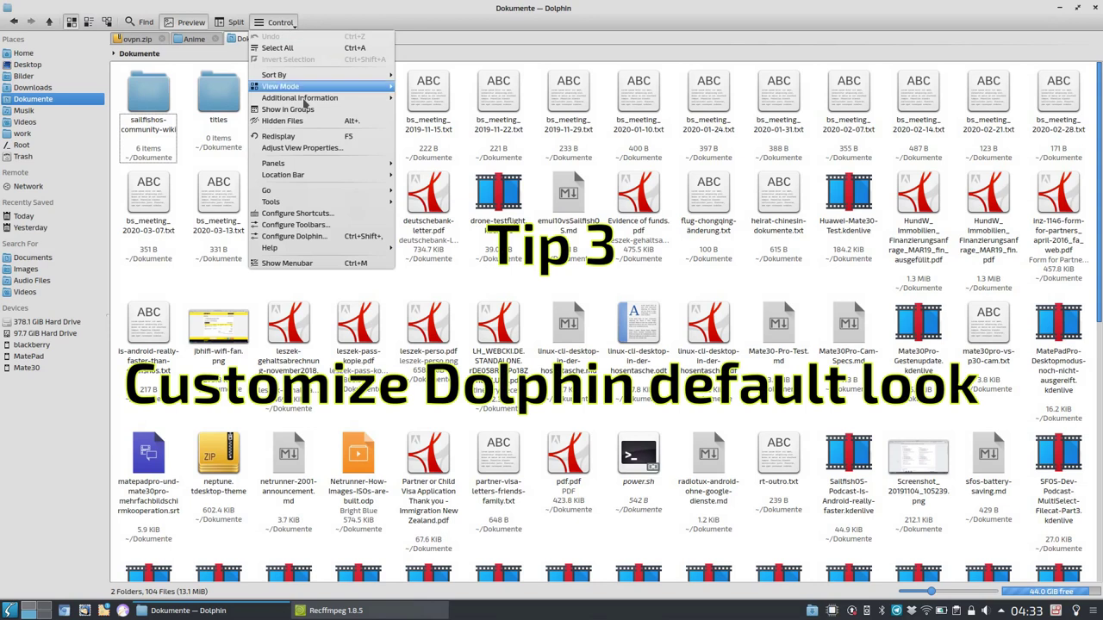
click(324, 241)
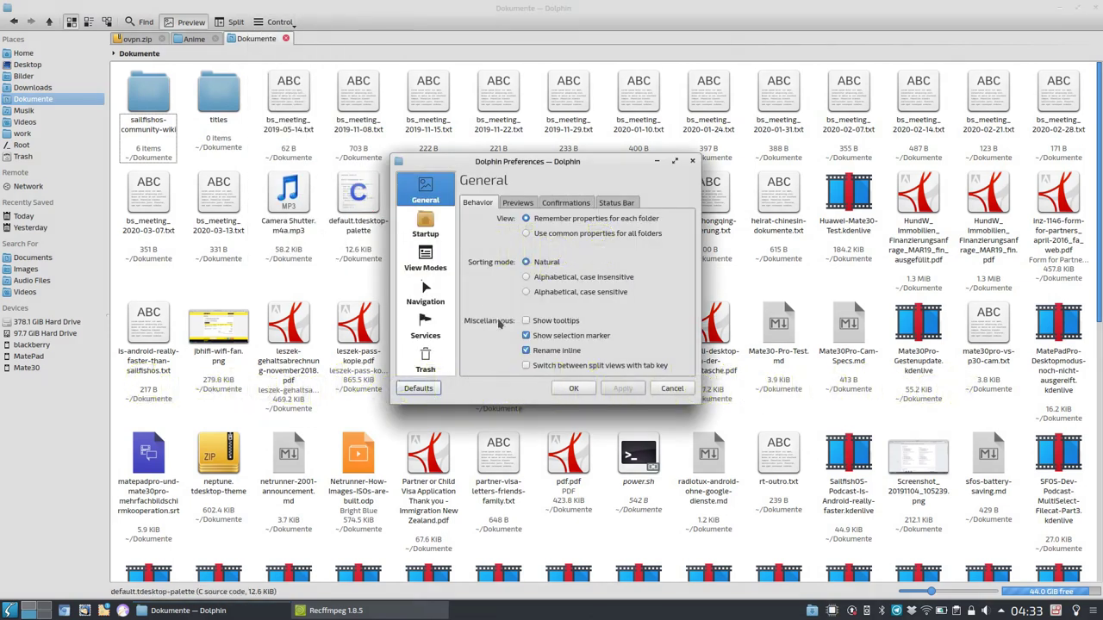
click(412, 236)
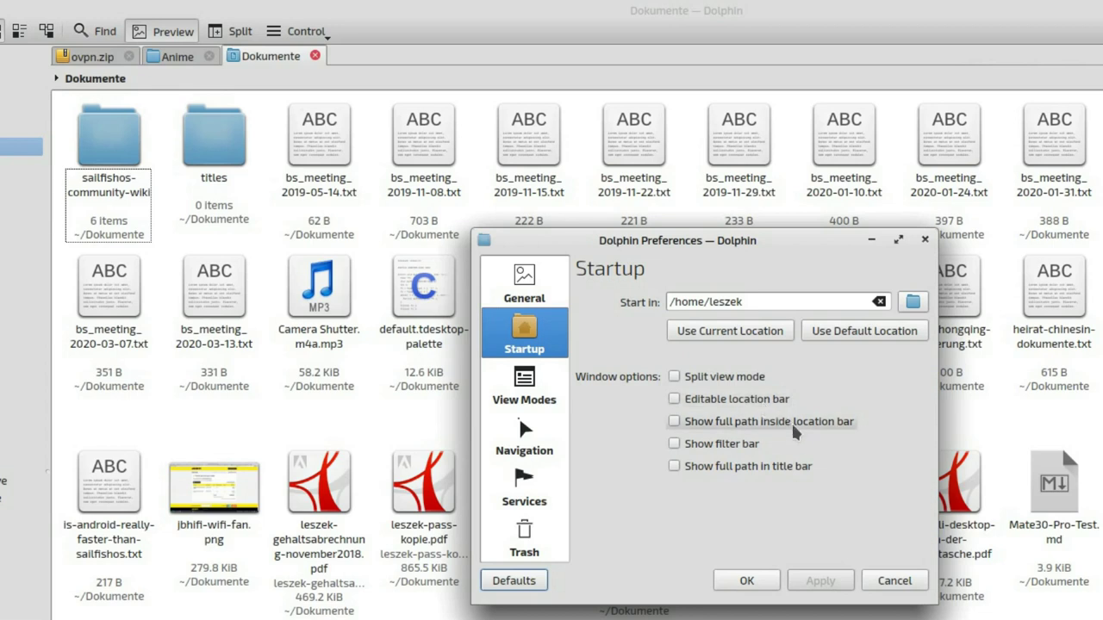
click(793, 424)
click(817, 580)
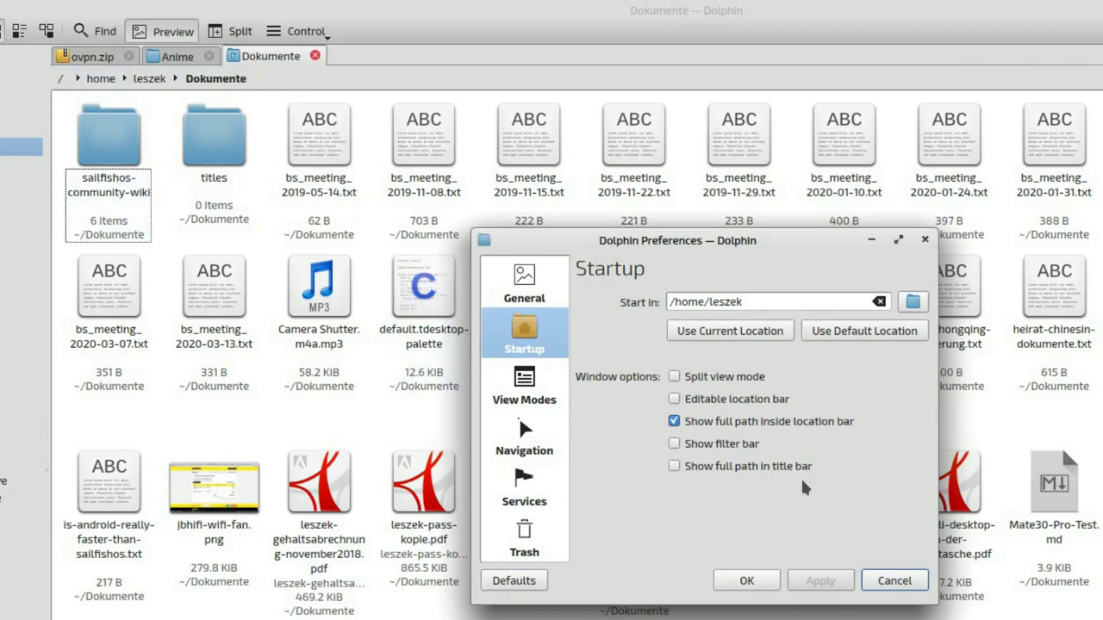
click(733, 466)
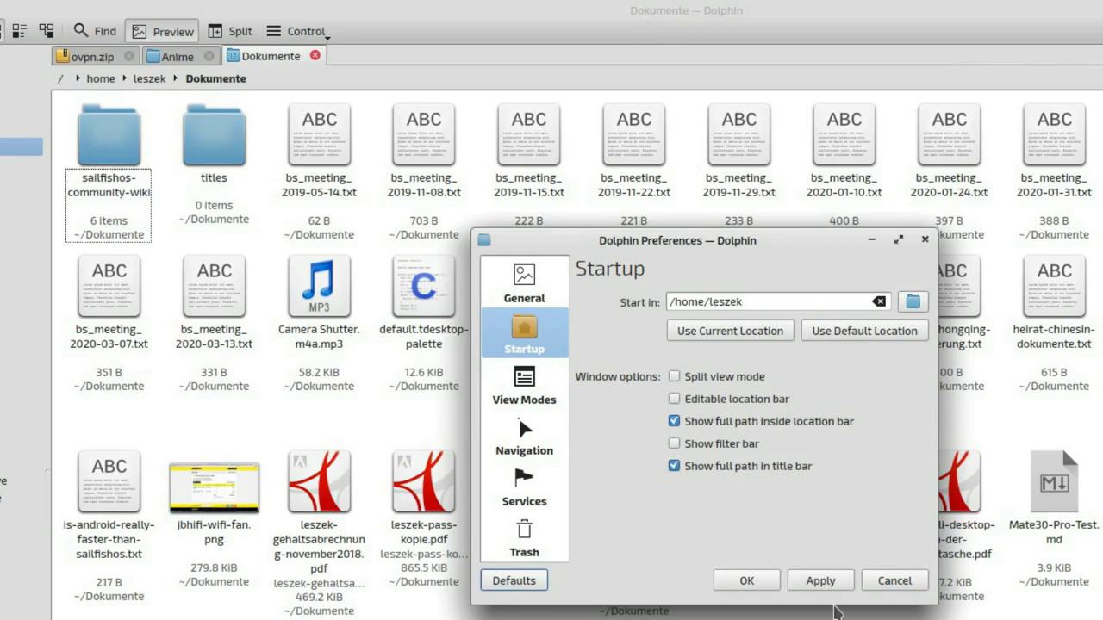
click(820, 582)
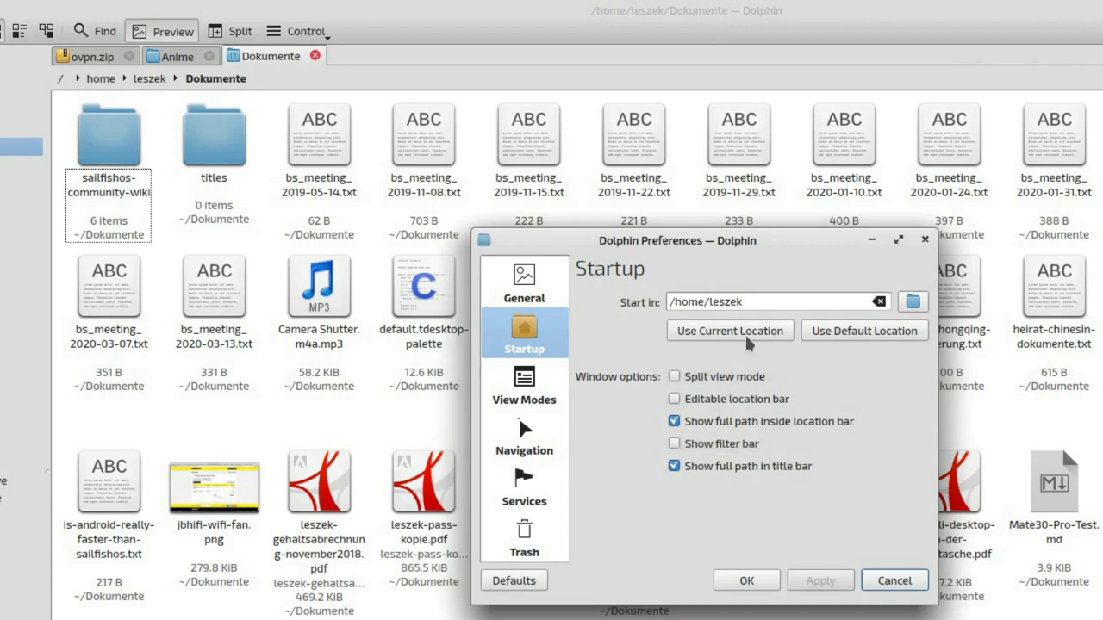
Disable both full-path options, for the location bar and the title bar, in the Startup preferences
click(774, 301)
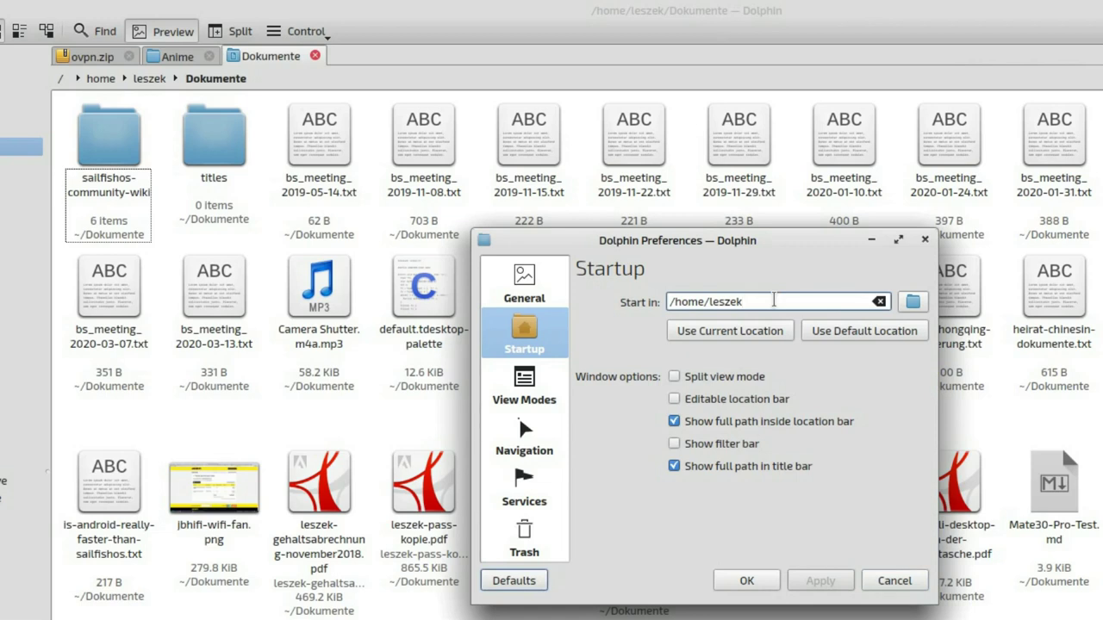
click(799, 422)
click(740, 470)
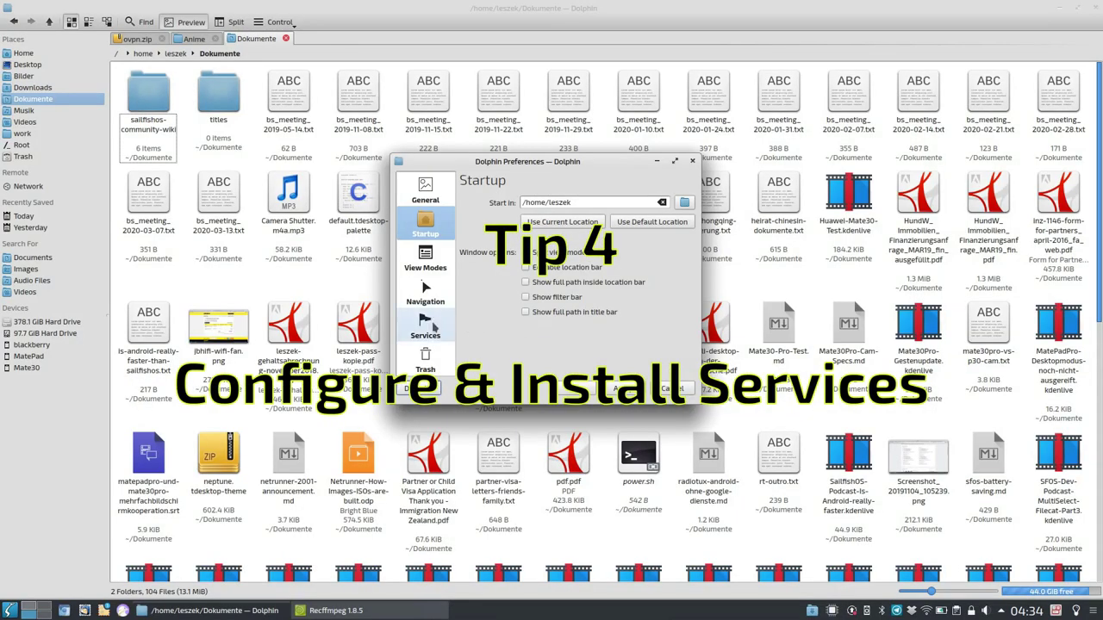
Display the Services preferences and examine the Compress and Actions entries in the context menu of Camera Shutter.m4a.mp3
click(426, 328)
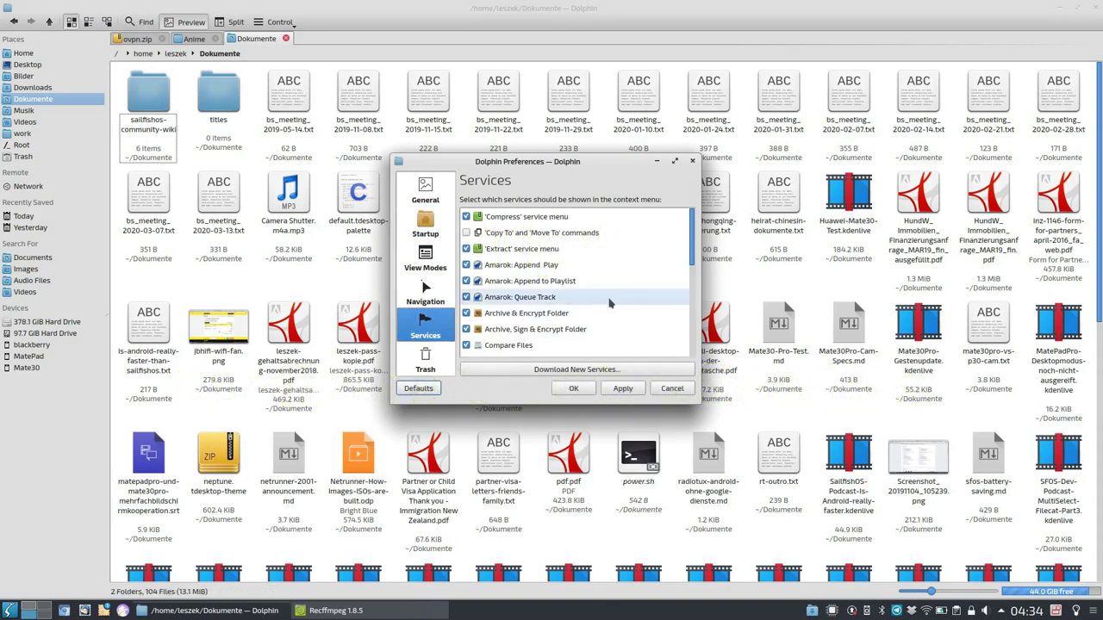
right_click(310, 239)
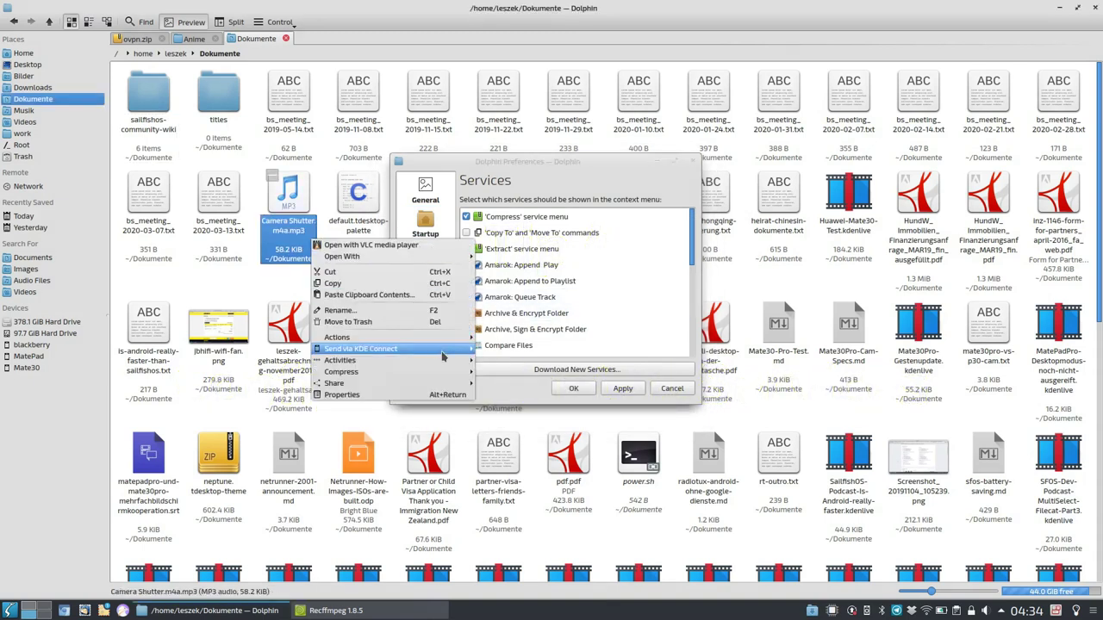
mouse_move(435, 380)
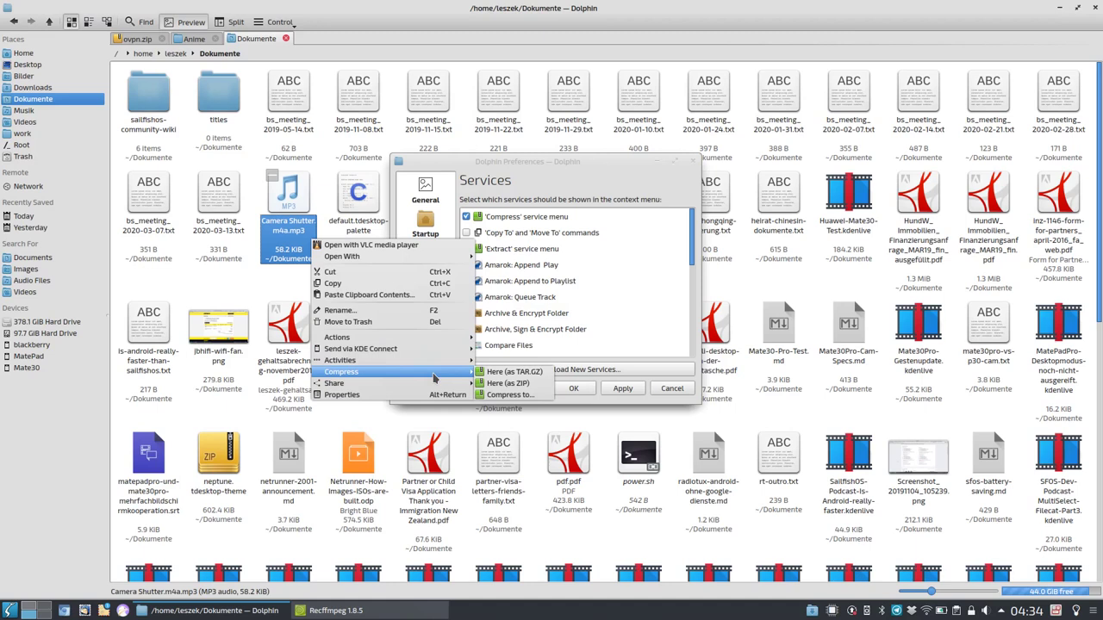
mouse_move(445, 343)
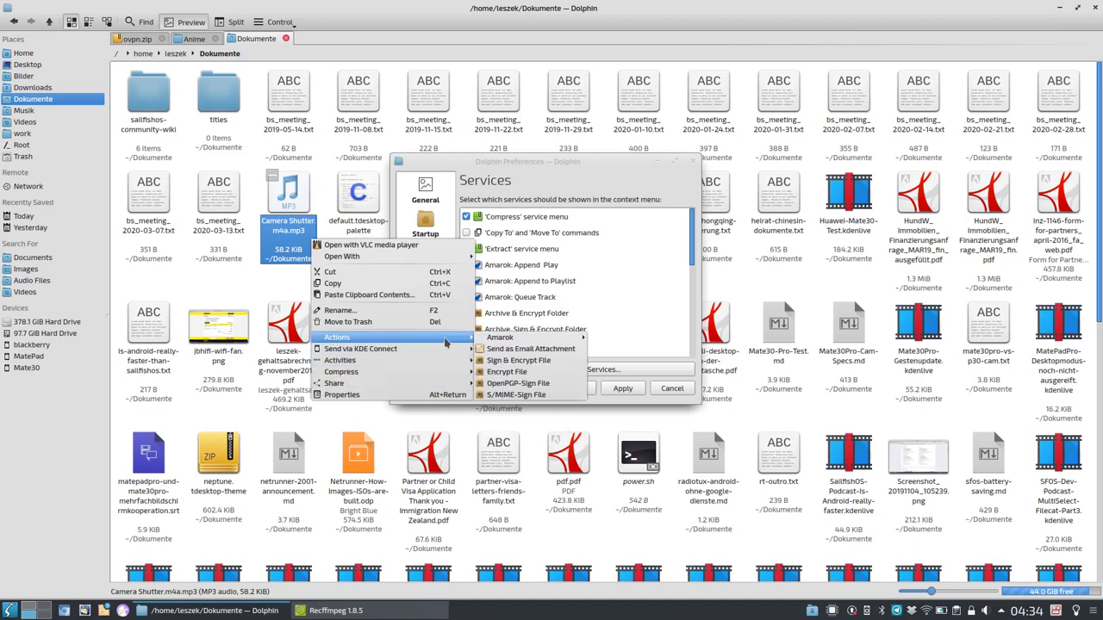
click(534, 276)
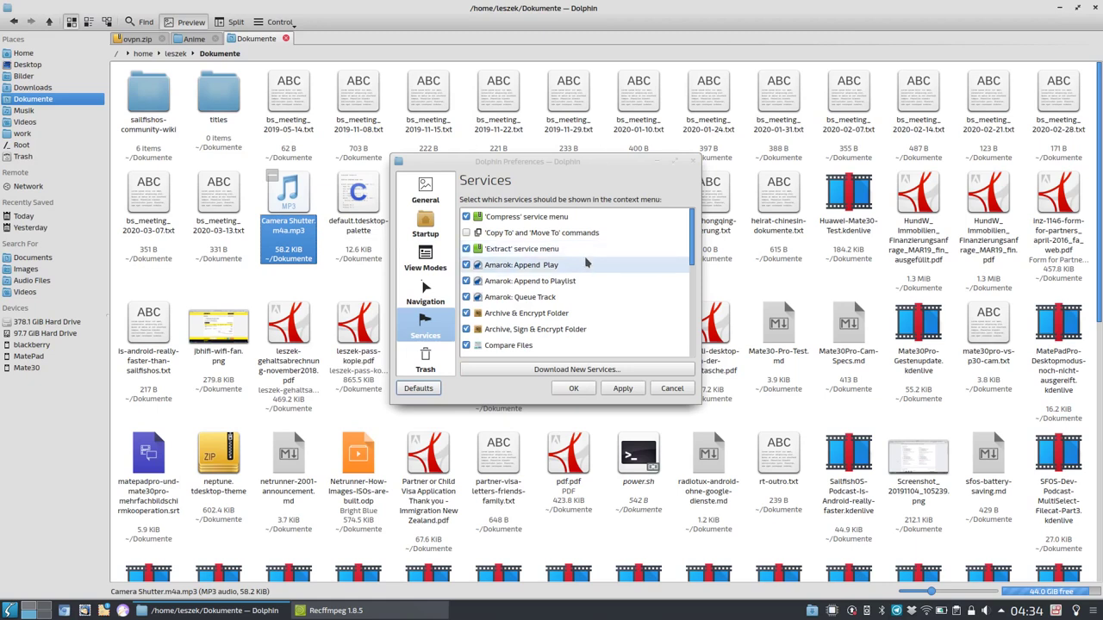
Enable the 'Copy To' and 'Move To' commands service, apply it, and show the context menu of Camera Shutter.m4a.mp3
click(467, 233)
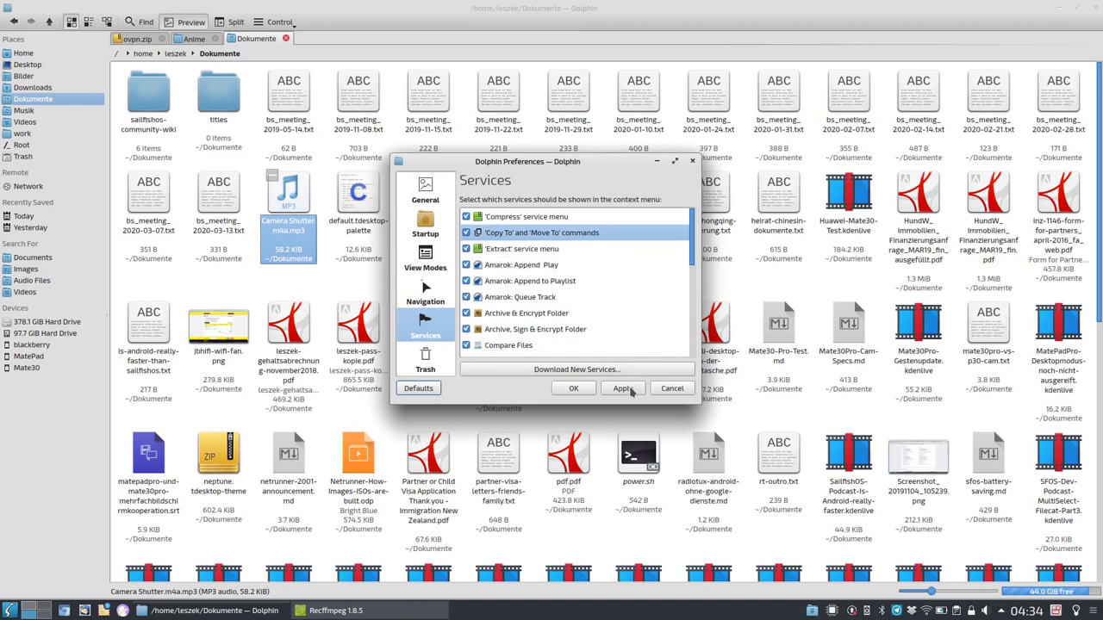
click(622, 389)
right_click(287, 265)
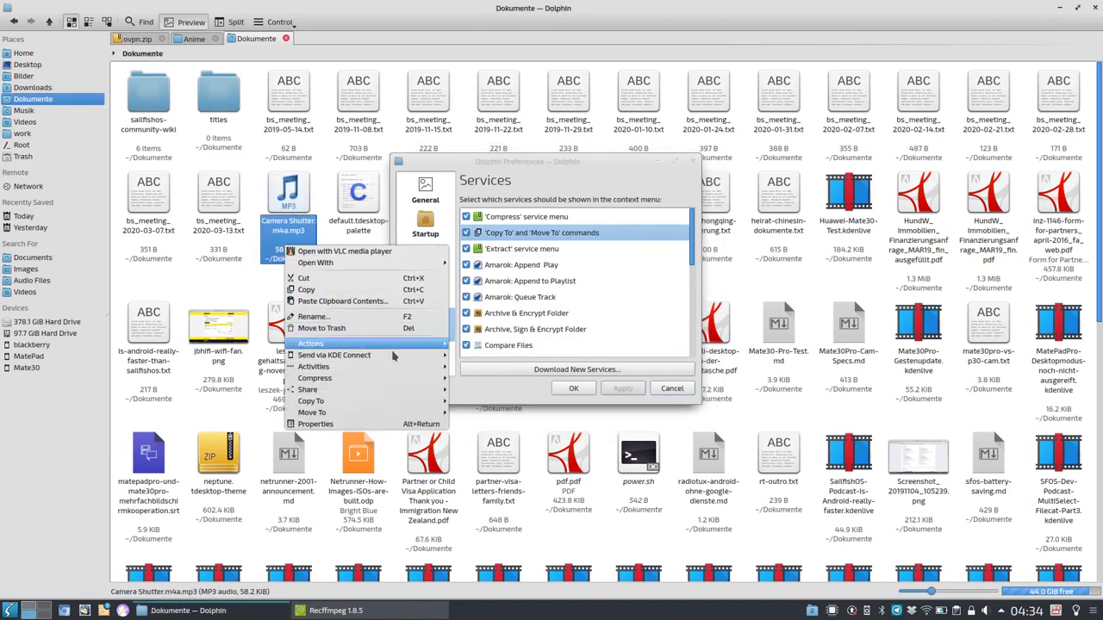
Browse the Home Folder destinations offered under Copy To for Camera Shutter.m4a.mp3, and disable the 'Copy To' and 'Move To' commands service
mouse_move(410, 407)
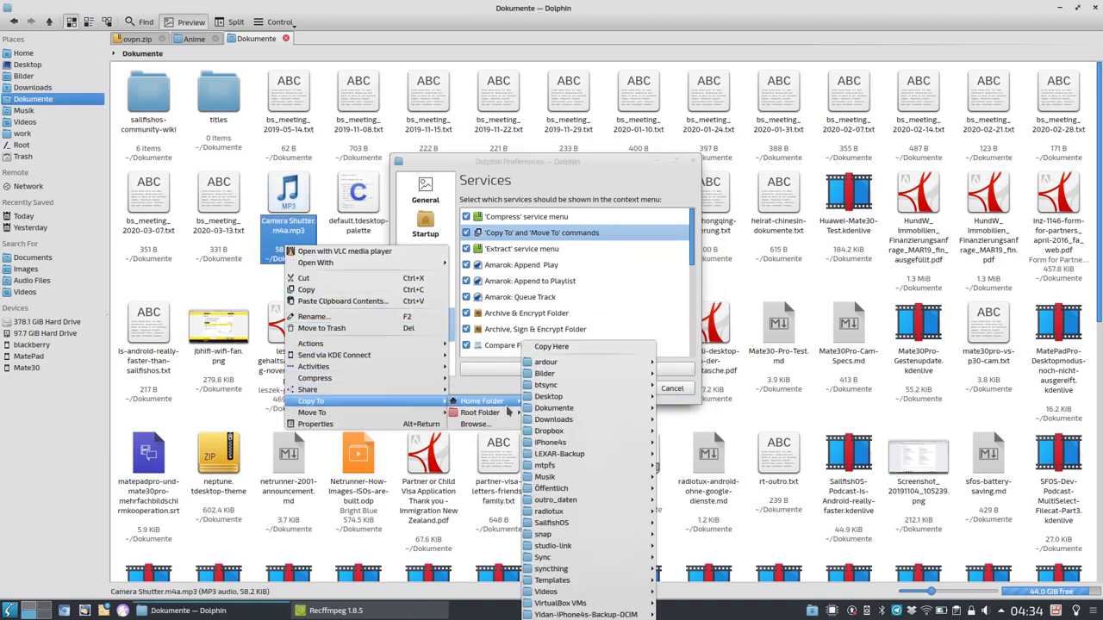
mouse_move(509, 411)
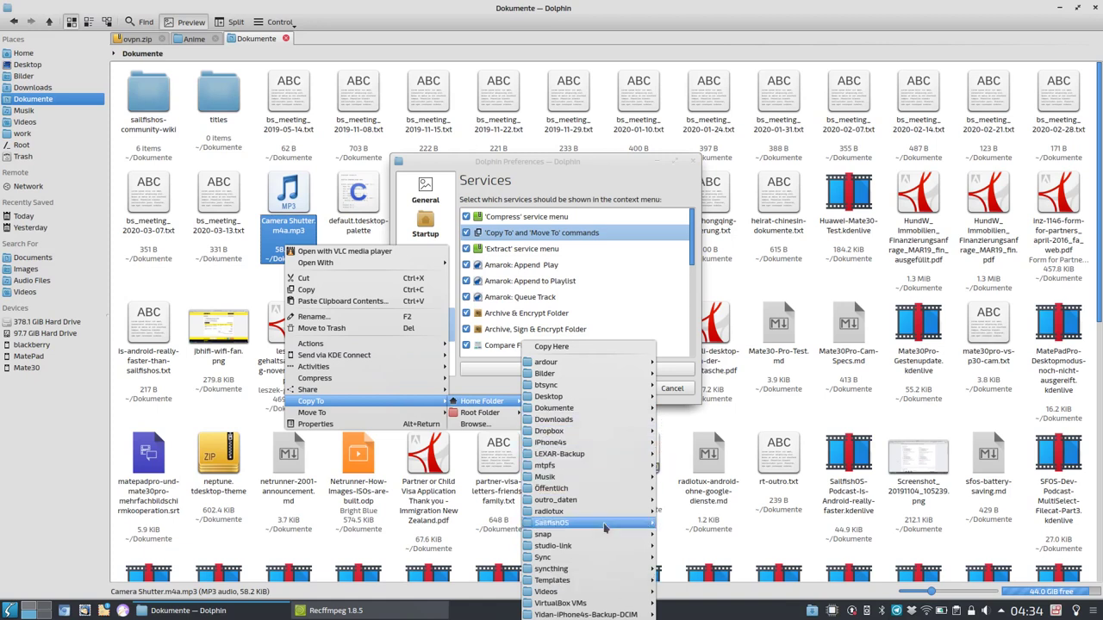
mouse_move(583, 586)
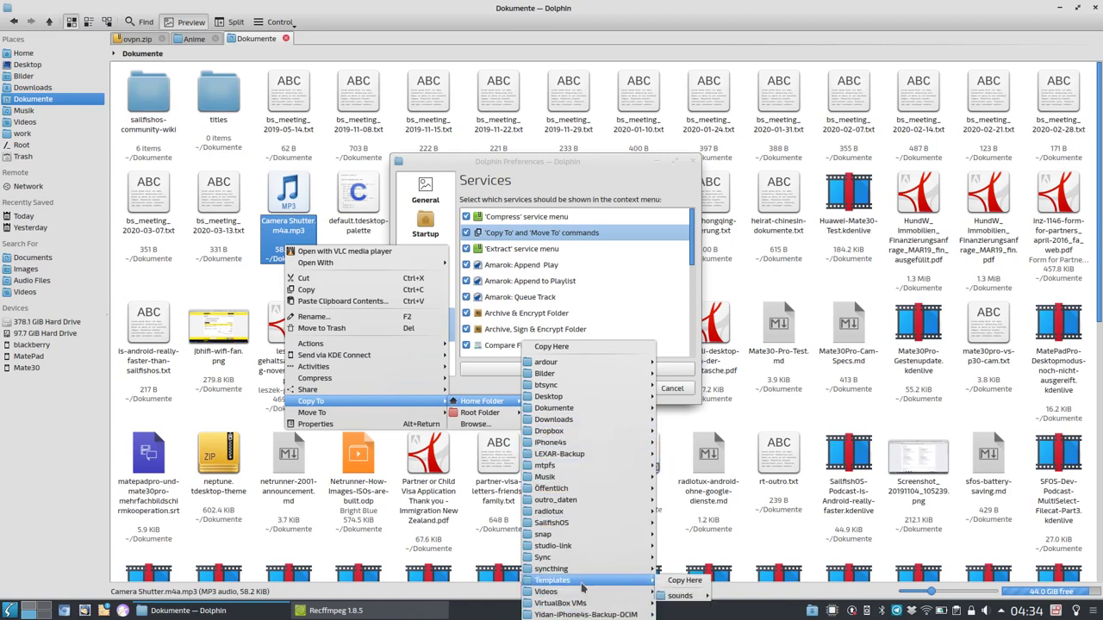
click(532, 164)
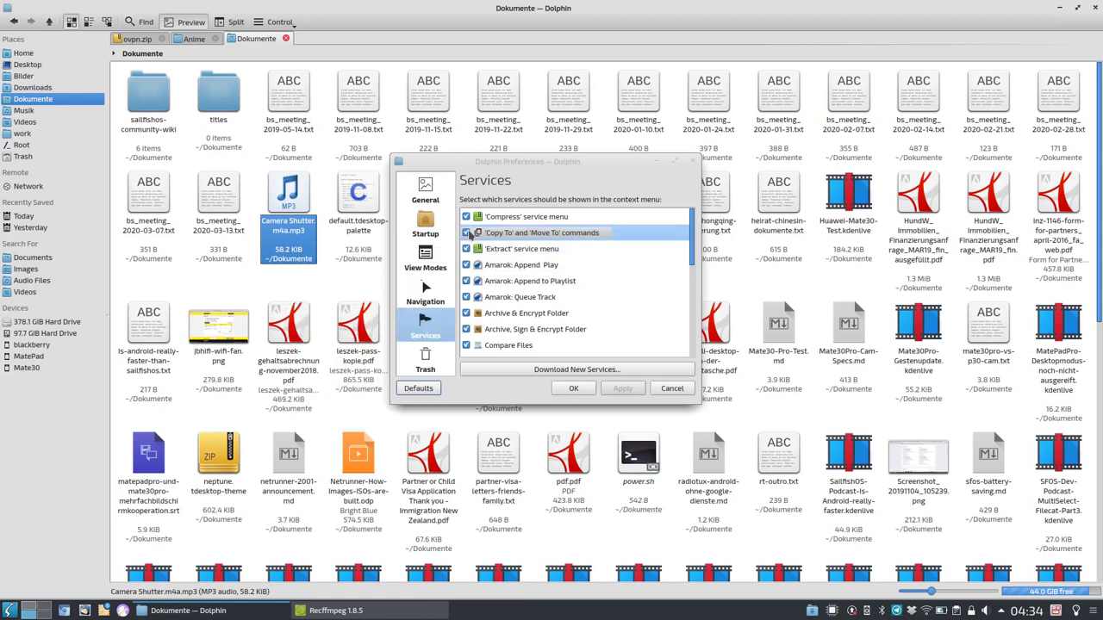
click(468, 234)
Browse the downloadable services in the Dolphin Add-On Installer, ordered by most downloads, and close the installer
scroll(603, 285, down, 5)
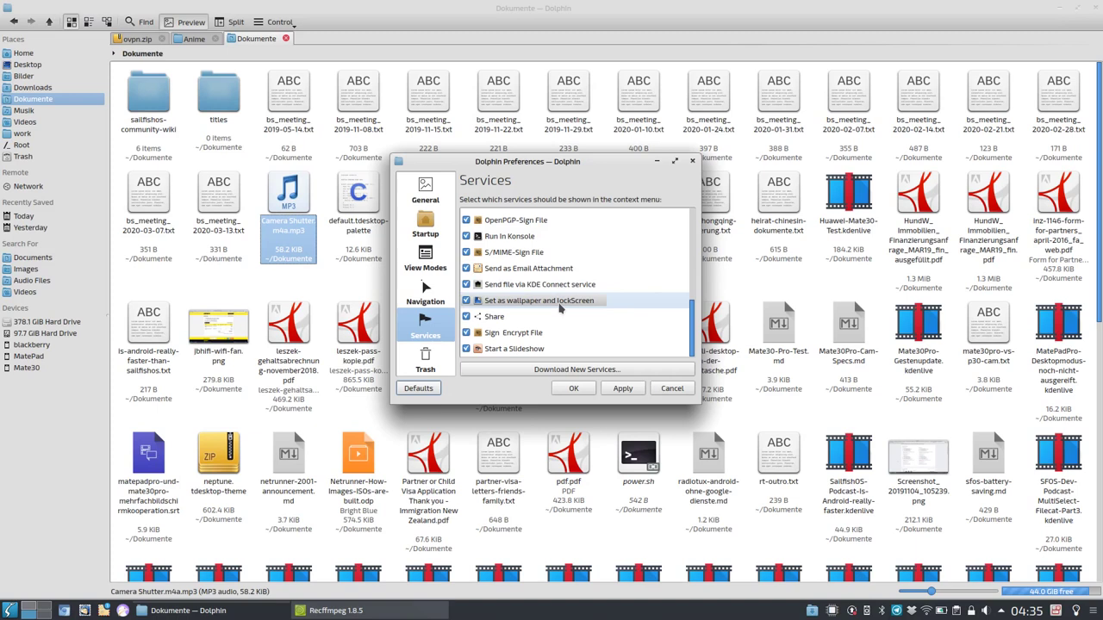
click(555, 369)
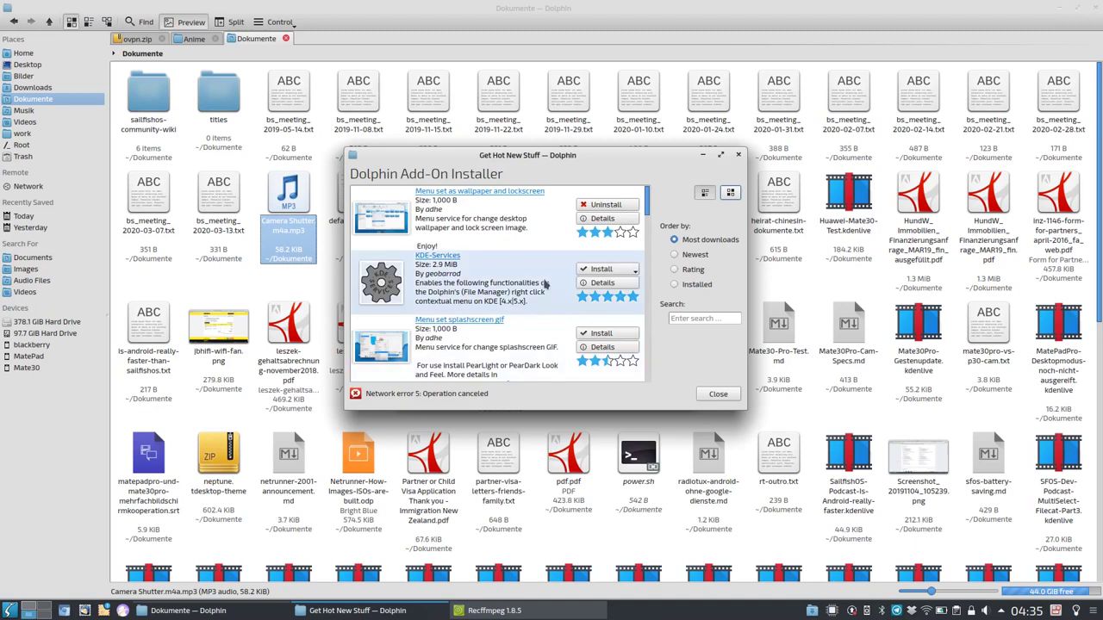
scroll(545, 285, down, 2)
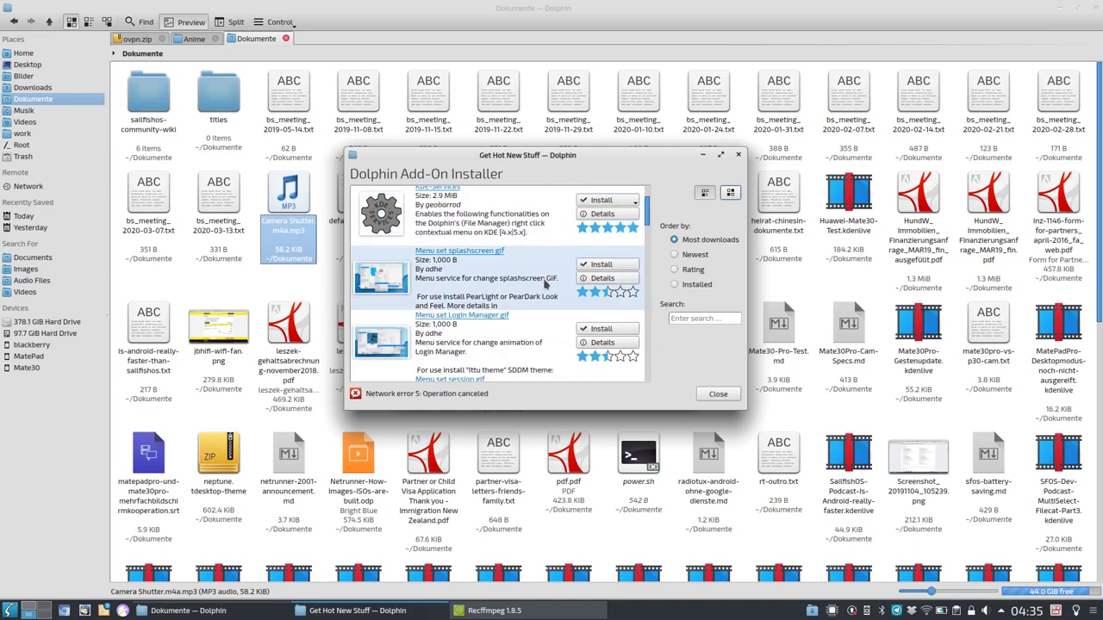
scroll(543, 283, down, 3)
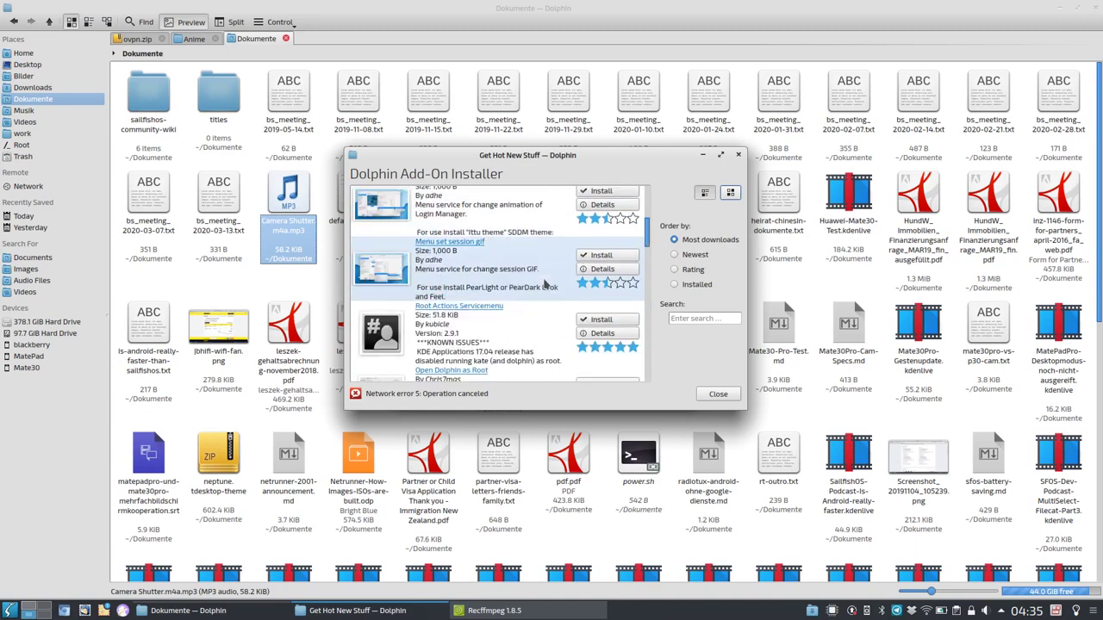
scroll(544, 283, up, 4)
scroll(534, 267, up, 2)
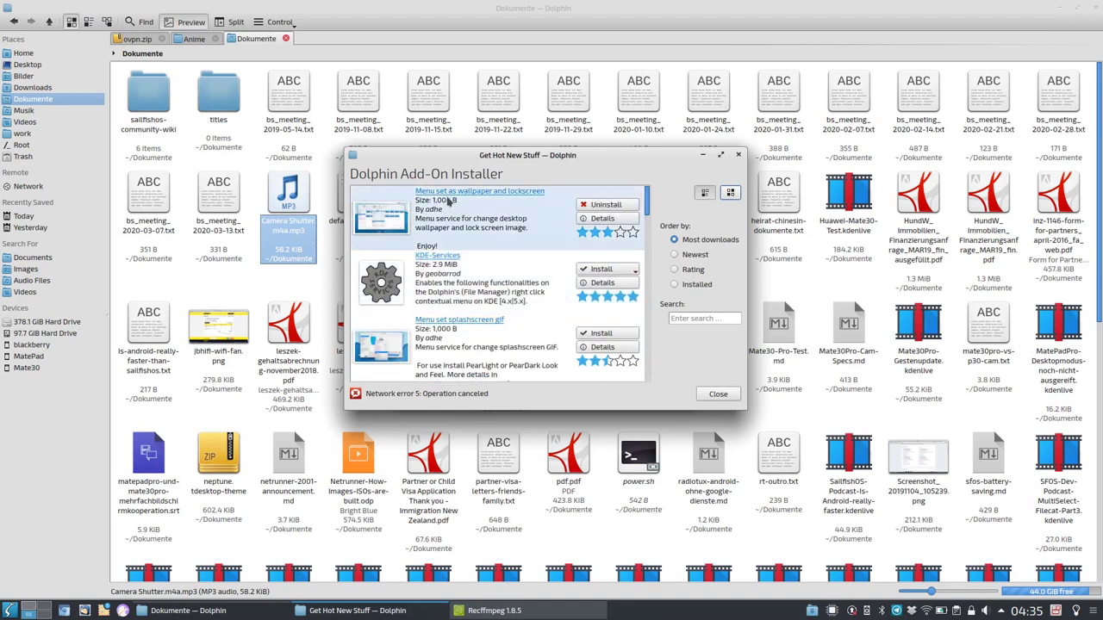
scroll(486, 258, down, 8)
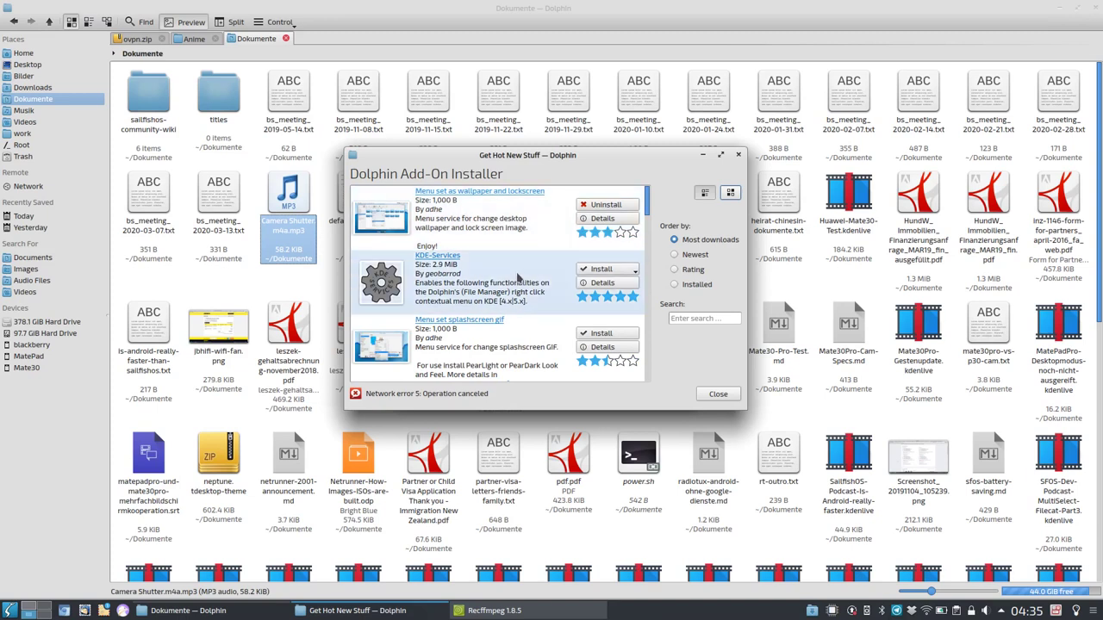
scroll(520, 279, down, 5)
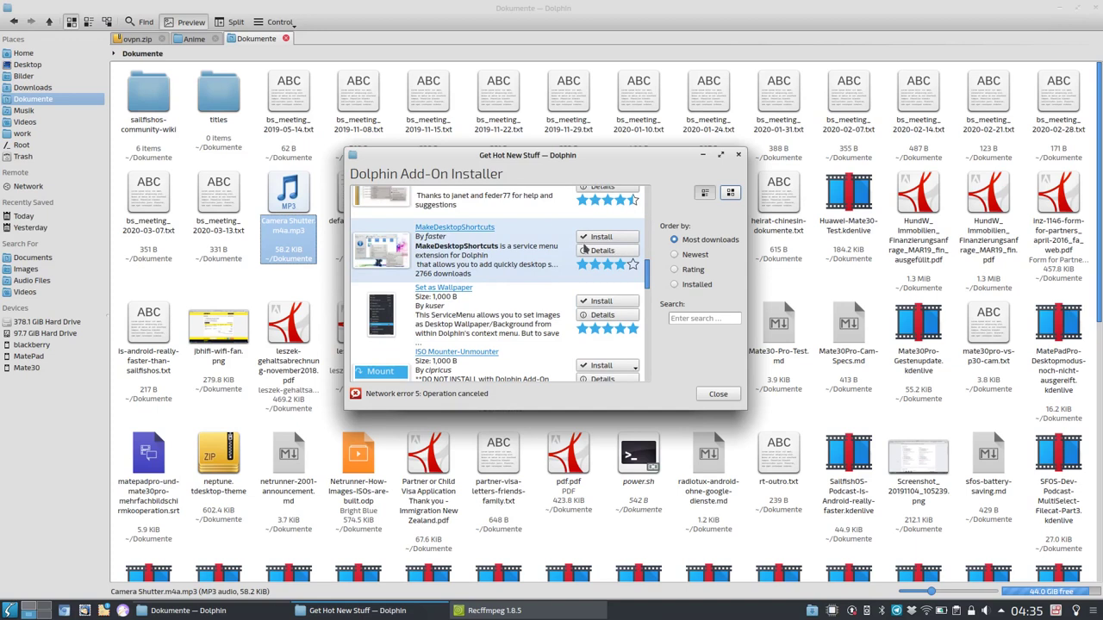
click(702, 394)
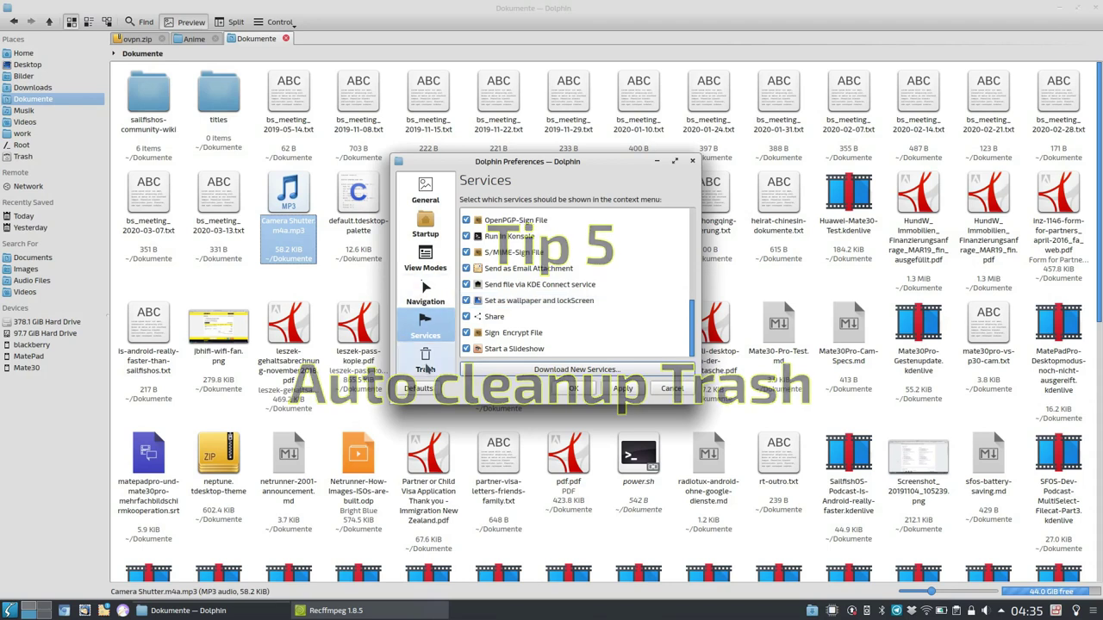
In the Trash preferences, enable cleanup for /home and set it to delete files older than 14 days
click(427, 367)
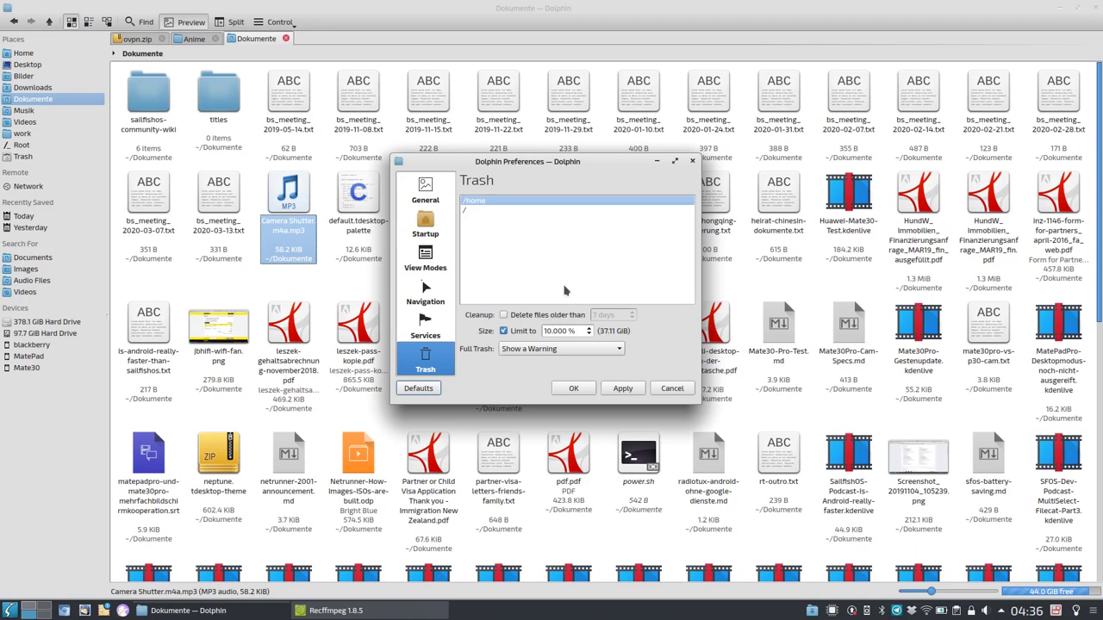
click(560, 316)
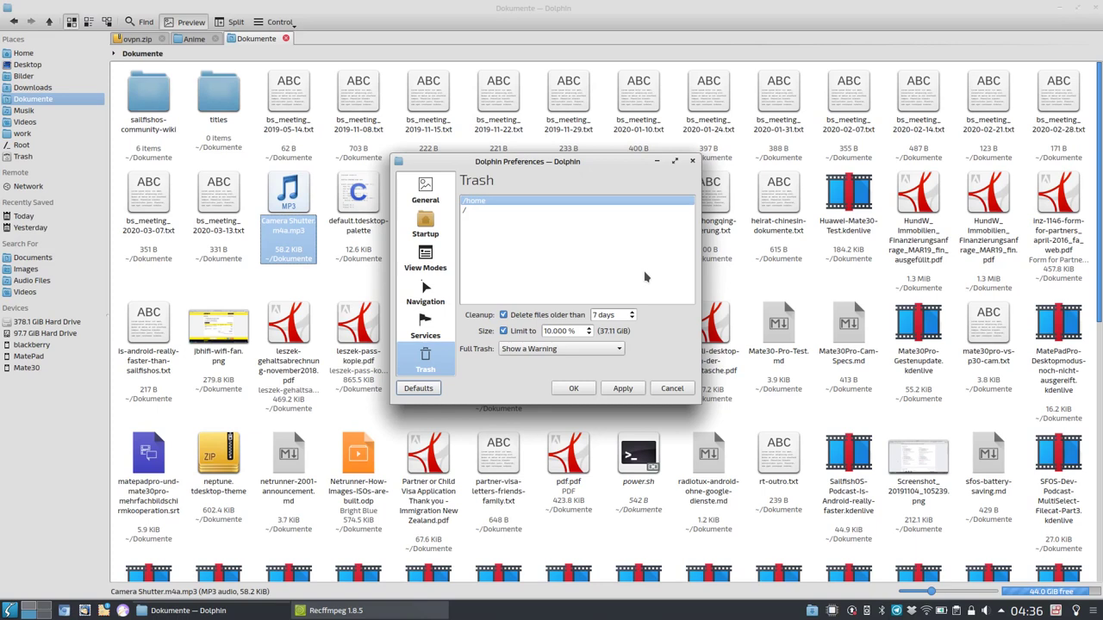
double_click(599, 314)
text(14)
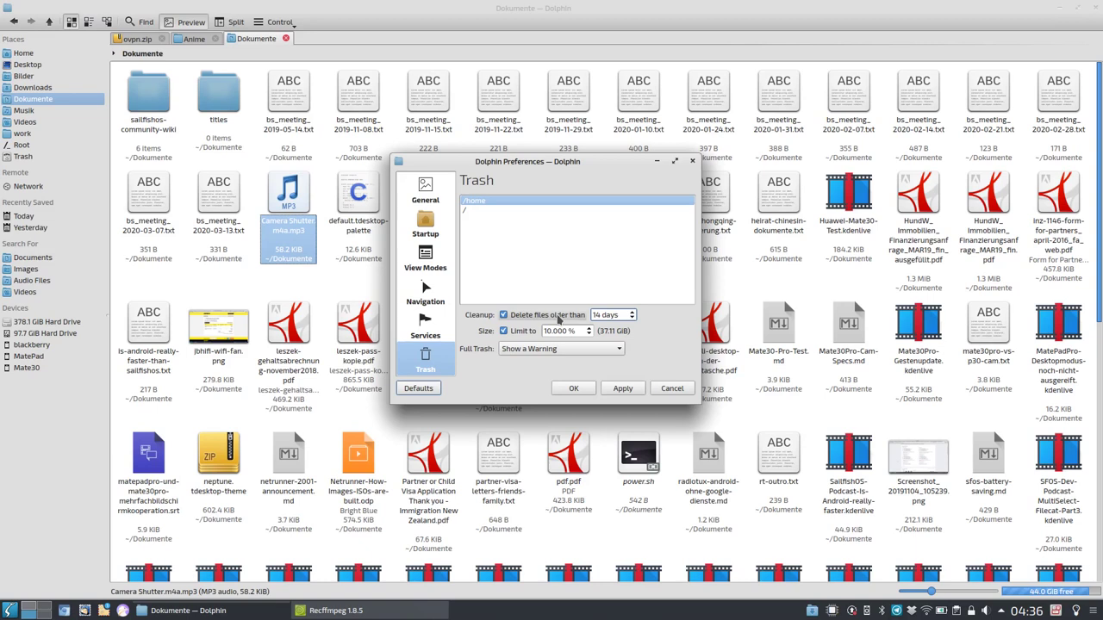
Review the trash settings of / and /home, including the Full Trash options, and close the preferences
click(539, 210)
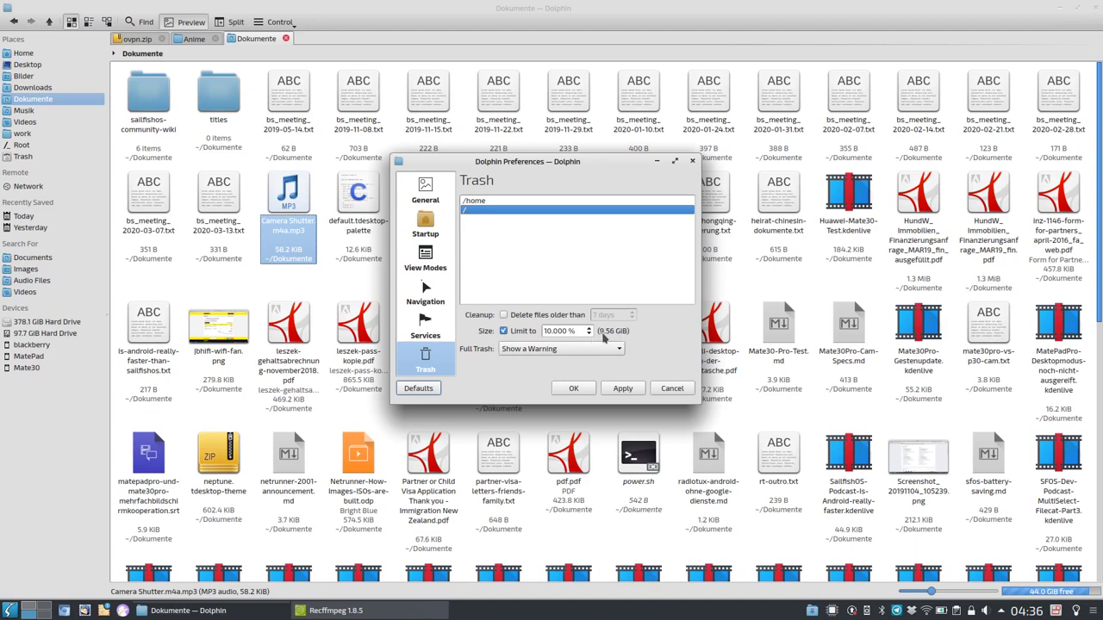
click(498, 200)
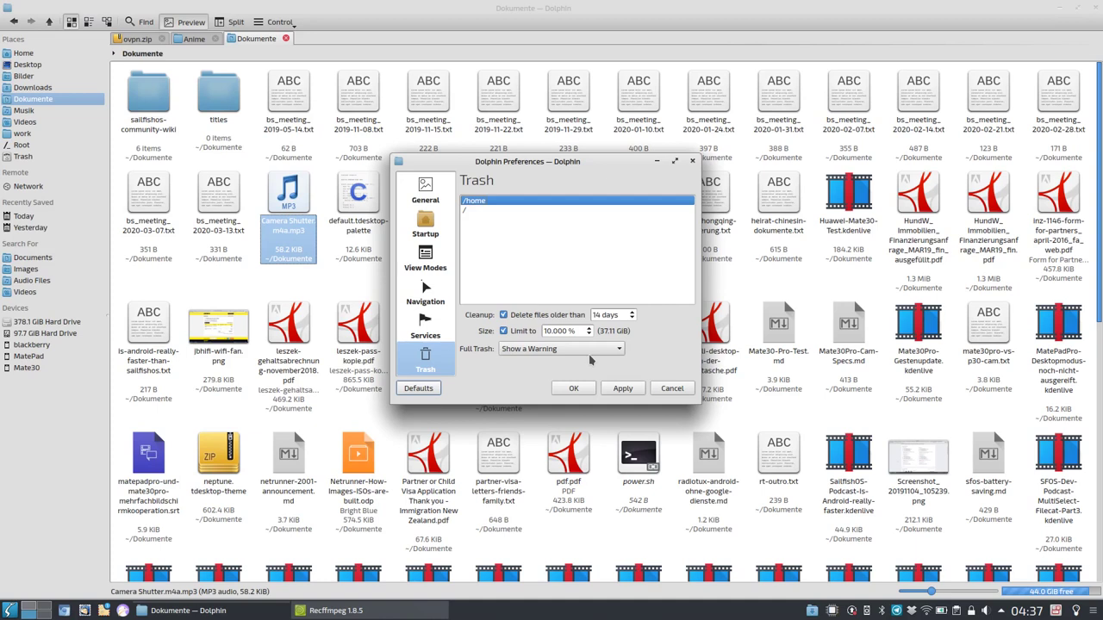
click(620, 354)
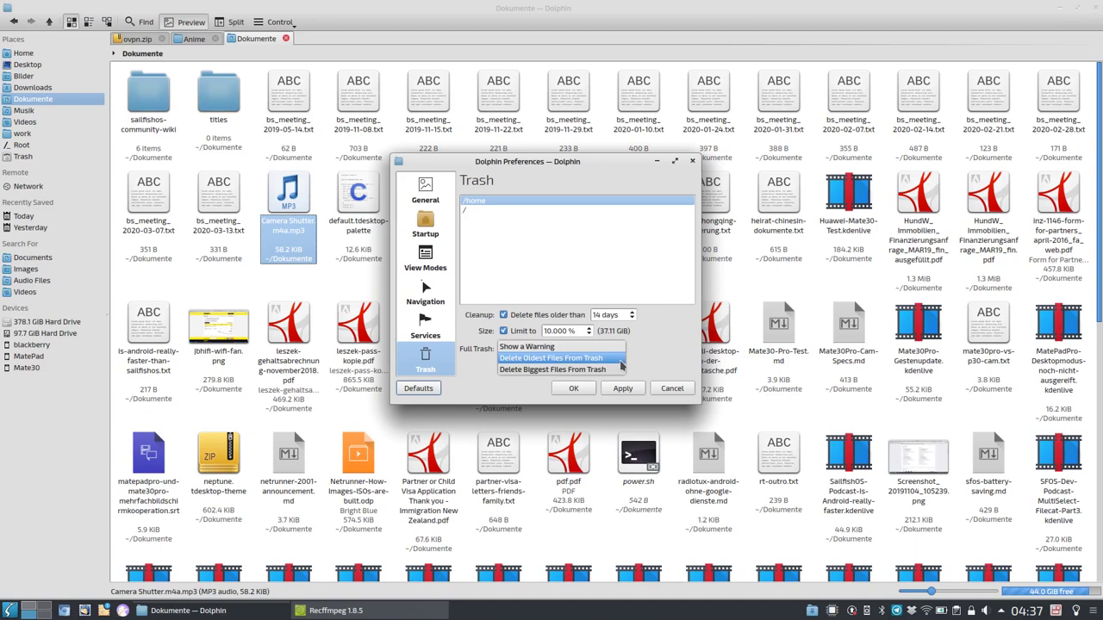
click(652, 368)
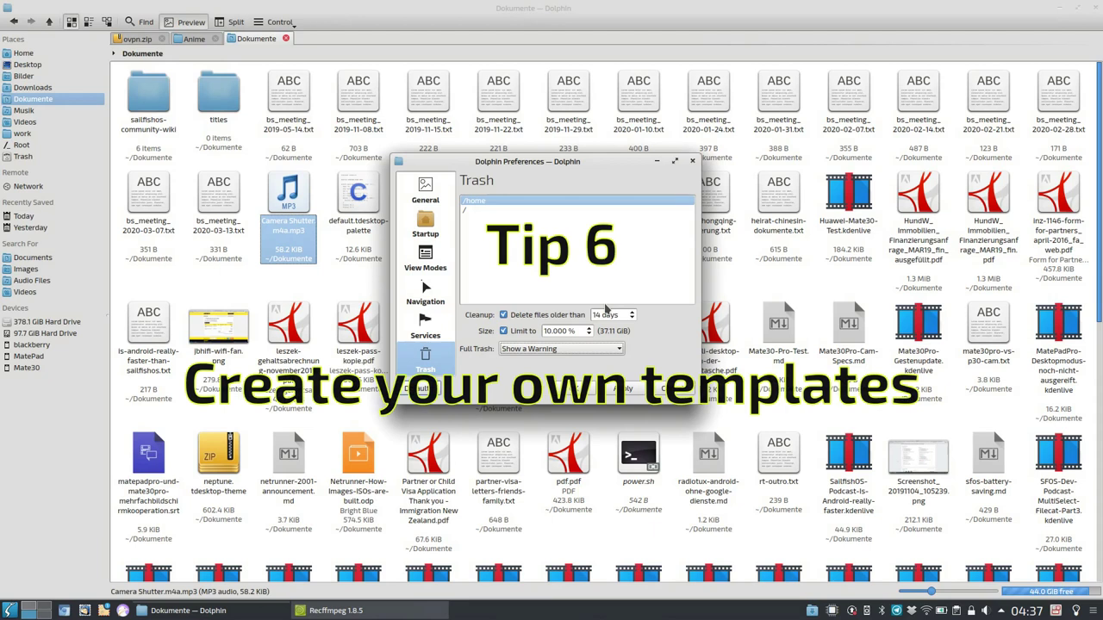
click(692, 160)
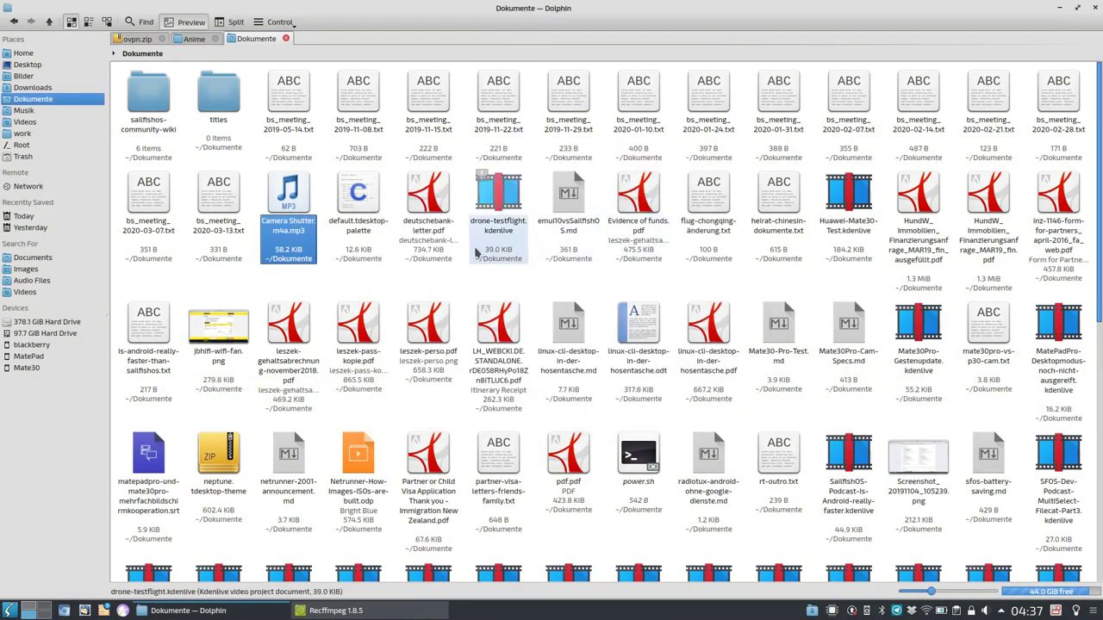
Examine the Create New options available in the Dokumente folder
right_click(400, 274)
mouse_move(455, 287)
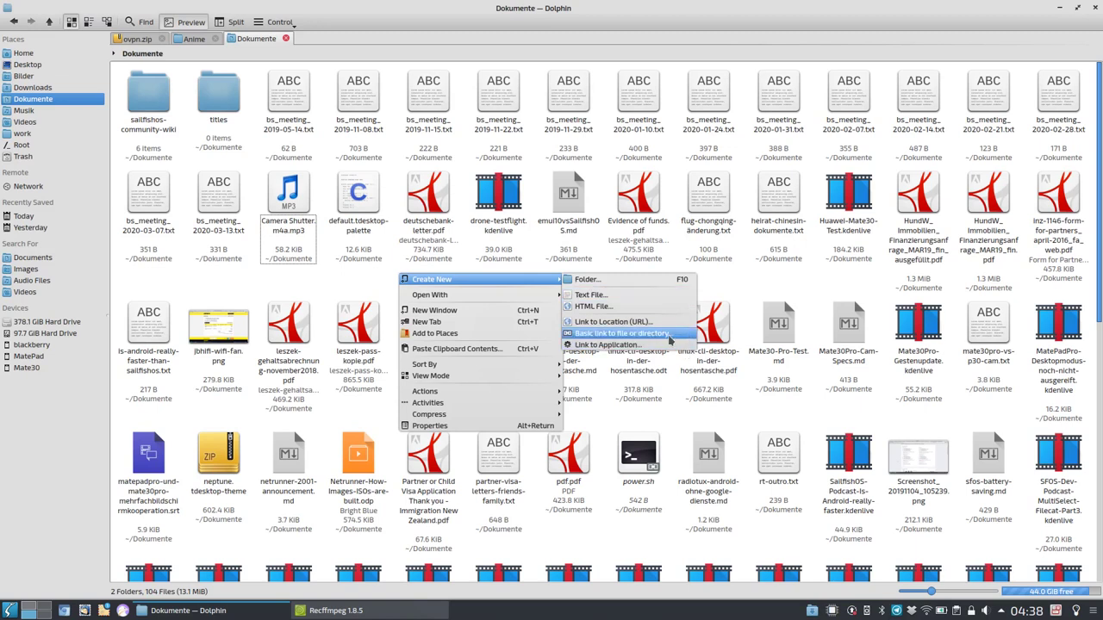
click(365, 290)
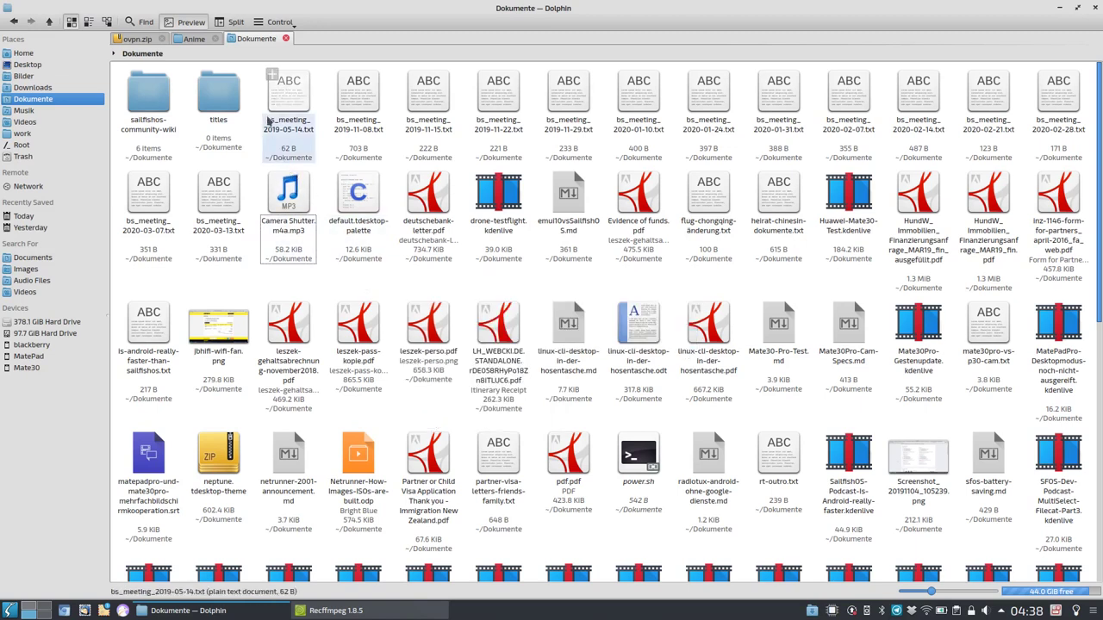
Go to the .local/share/templates folder inside the home directory by entering its path in the location bar
key(ctrl+l)
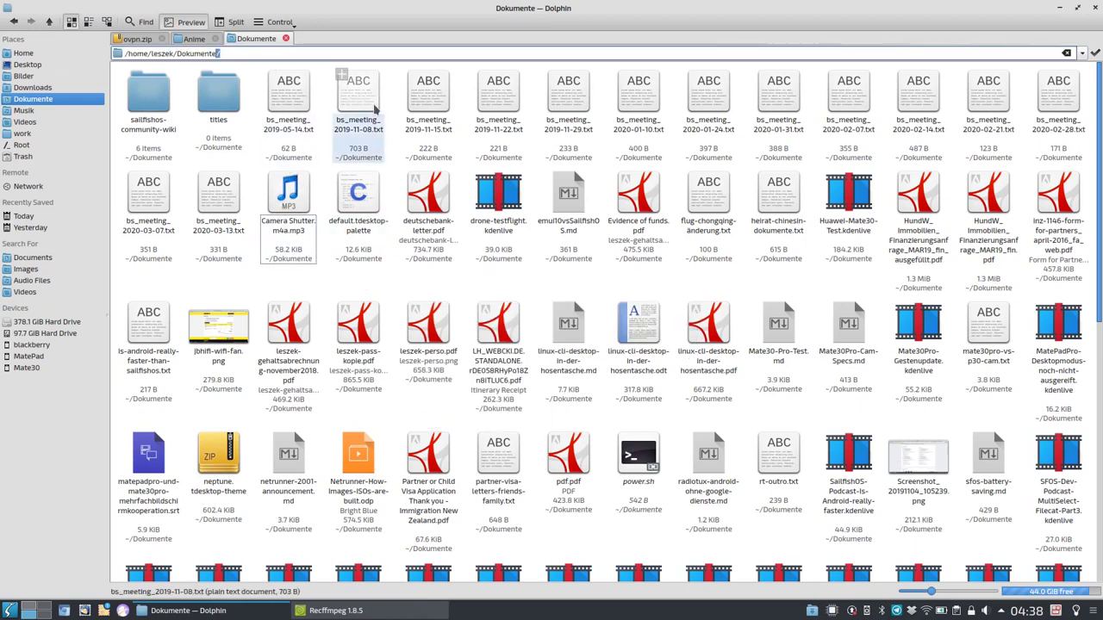
text(-loc)
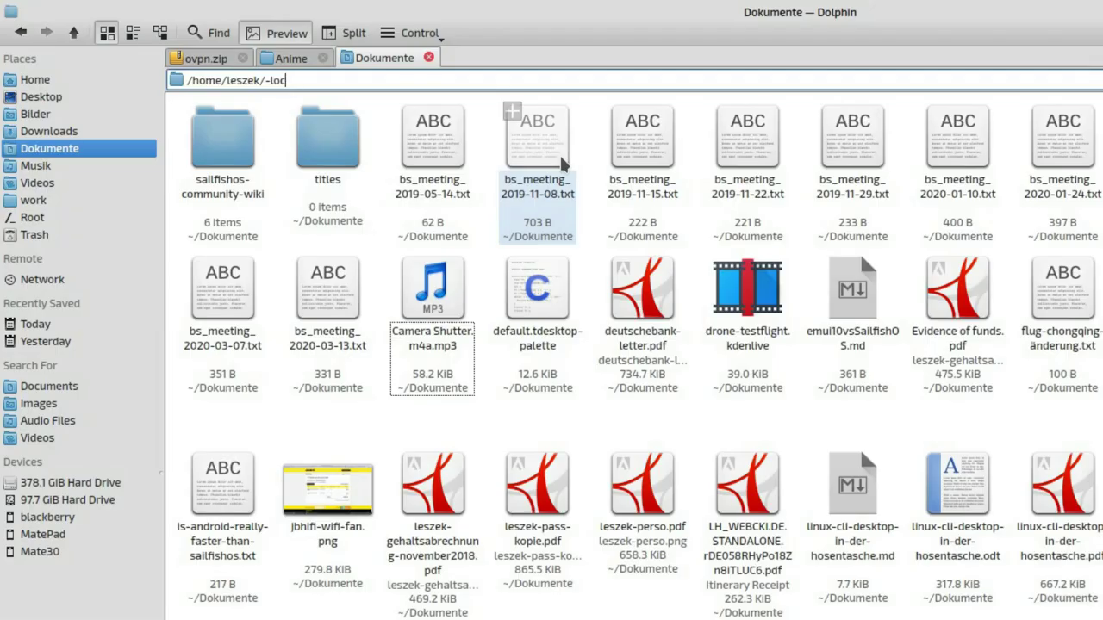
key(BackSpace)
key(BackSpace)
key(BackSpace)
key(BackSpace)
text(.local/share/e)
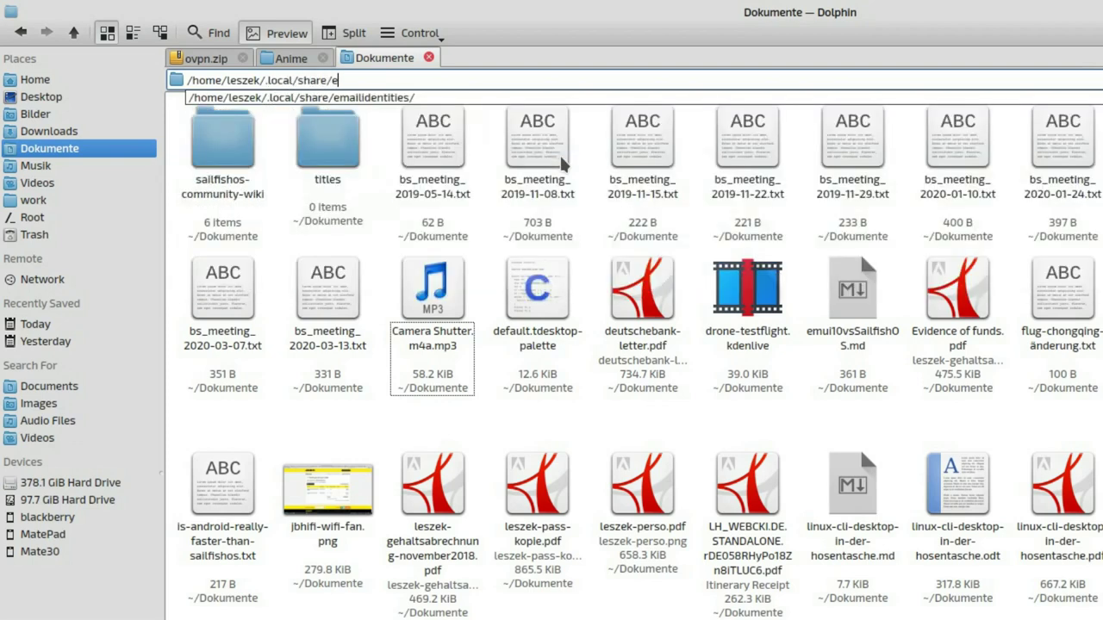
key(BackSpace)
text(tem)
key(Down)
key(Return)
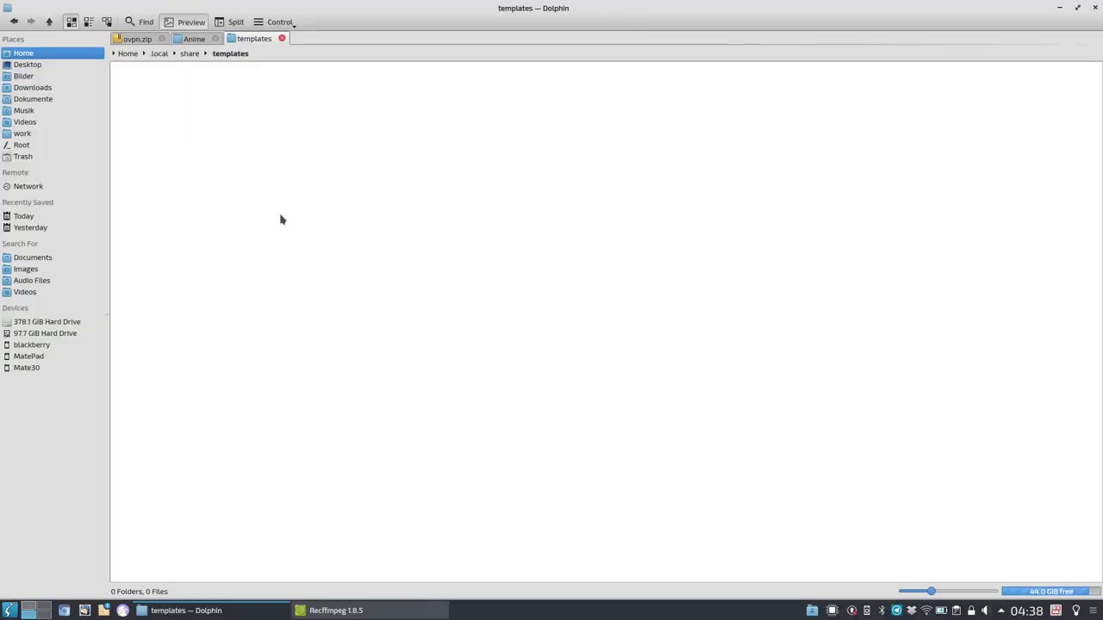
Examine the Create New options available in the empty templates folder
right_click(280, 220)
mouse_move(357, 221)
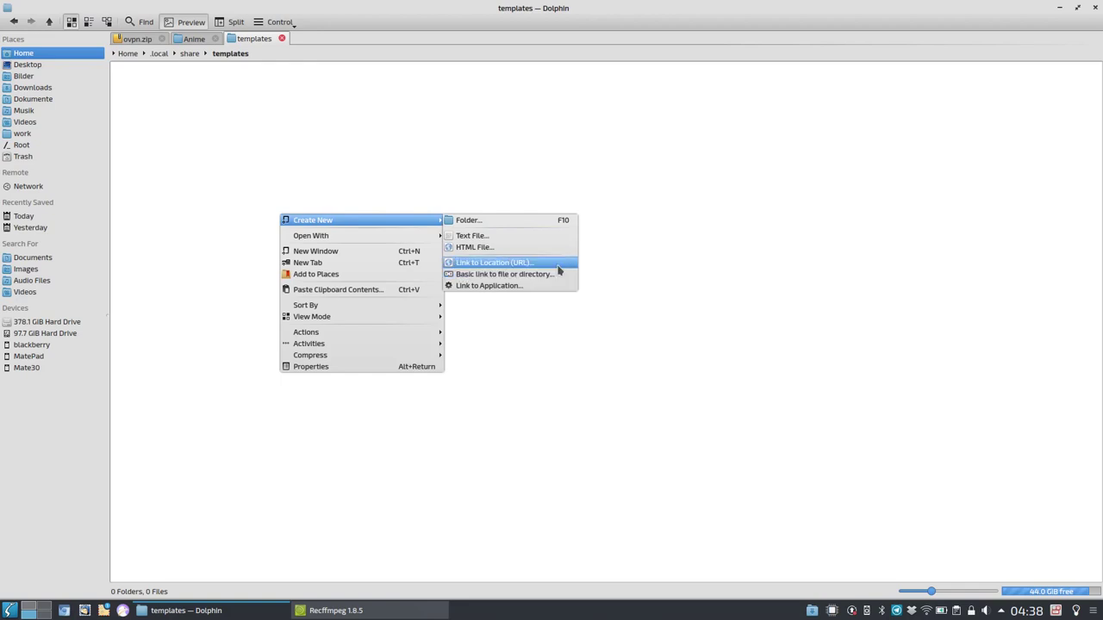
key(Escape)
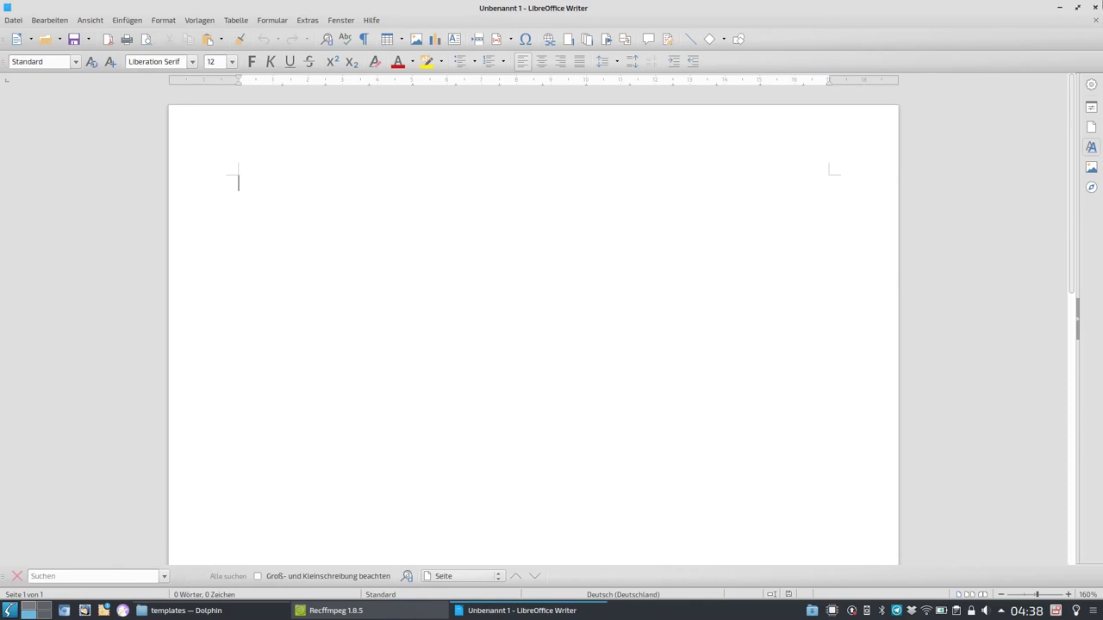
Close the blank Writer document and, using a split view, move writer.odt from the Home folder into the templates folder
click(1096, 7)
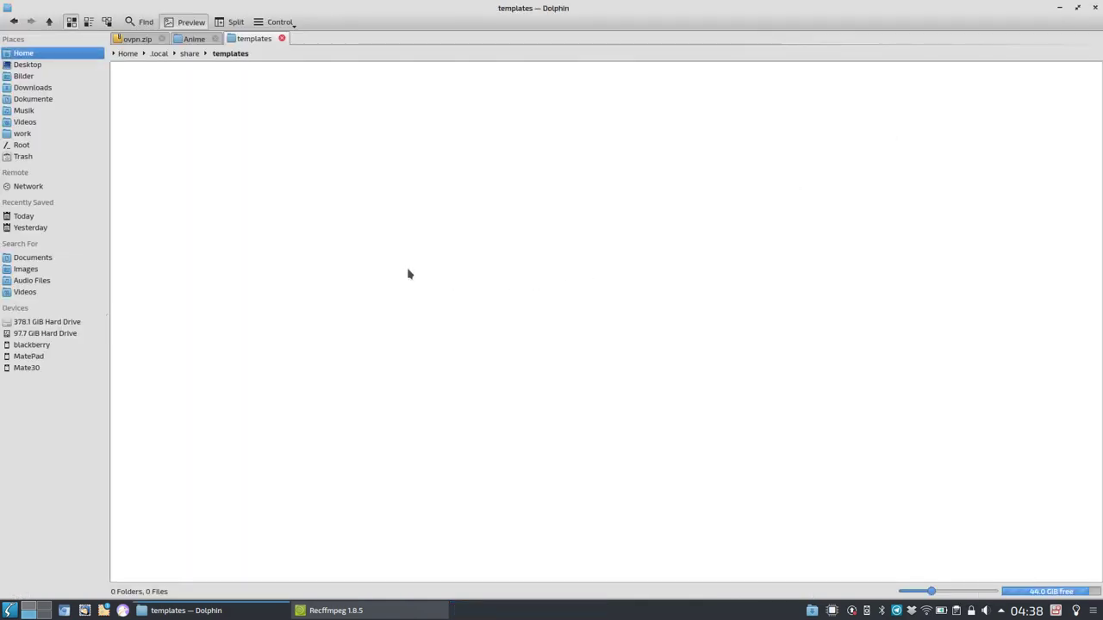
key(F3)
click(20, 53)
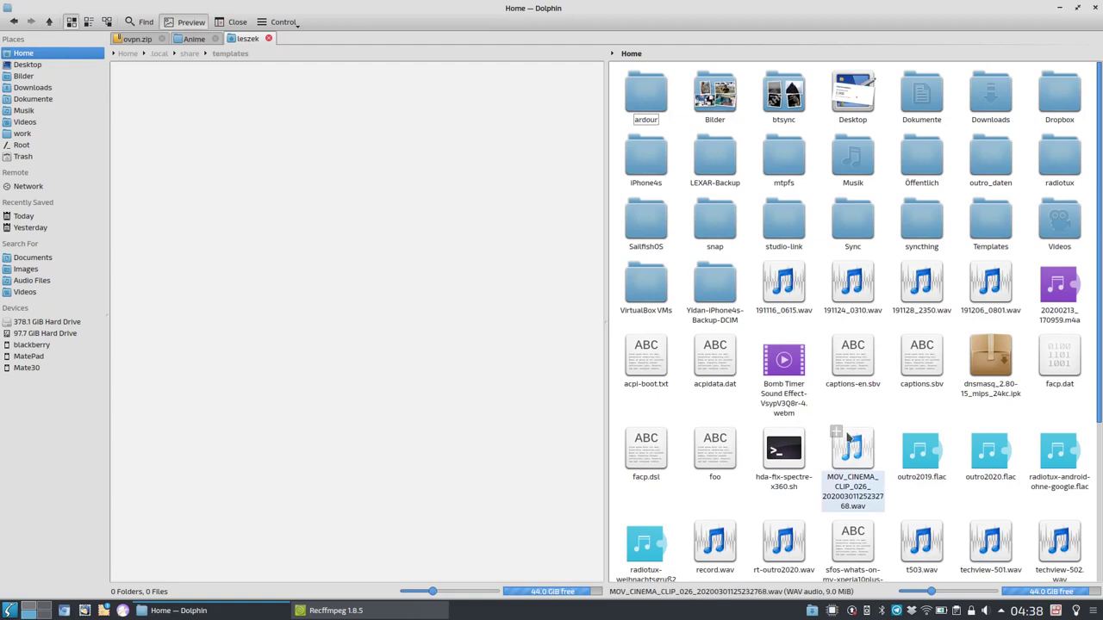
scroll(848, 440, down, 5)
key(w)
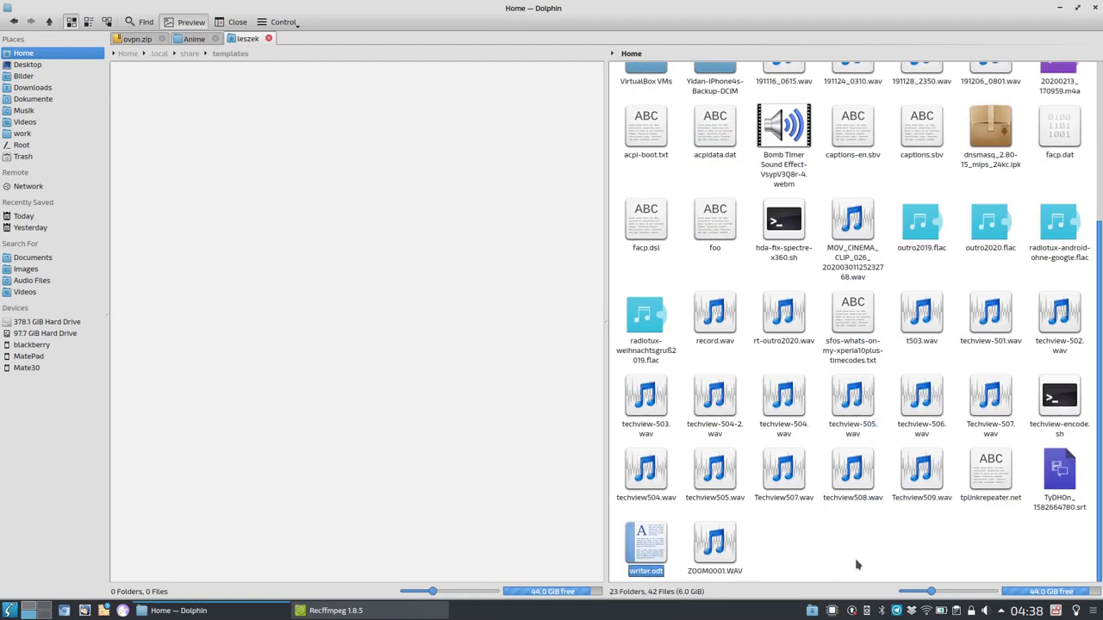
drag(639, 555, 293, 252)
click(293, 252)
click(773, 548)
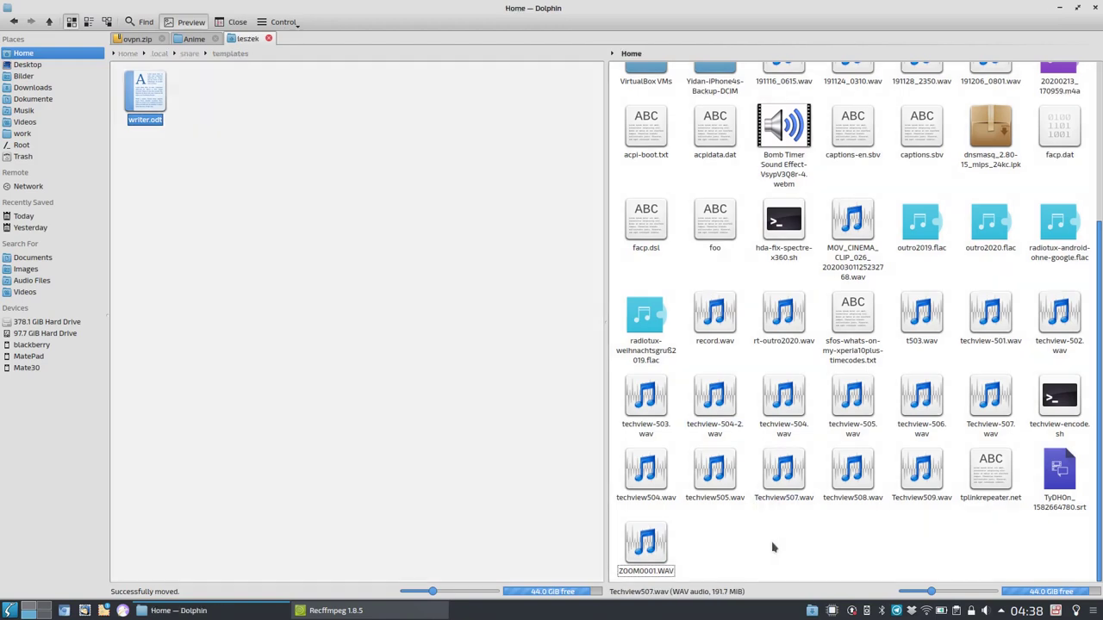
key(F3)
click(204, 168)
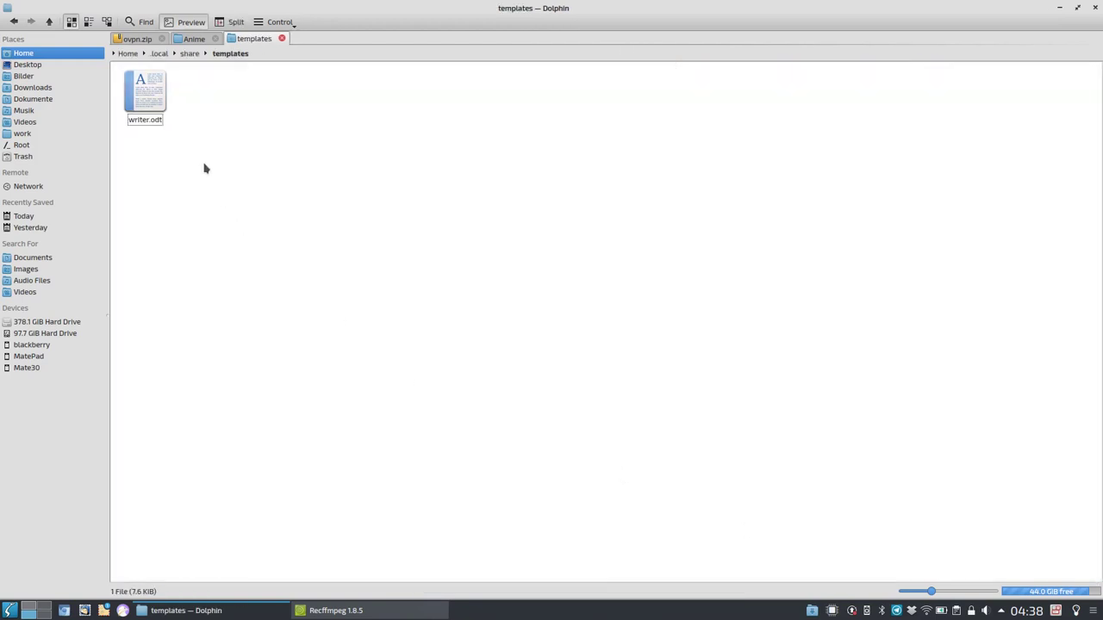
Check the Create New options for an entry based on writer.odt
right_click(220, 197)
mouse_move(315, 207)
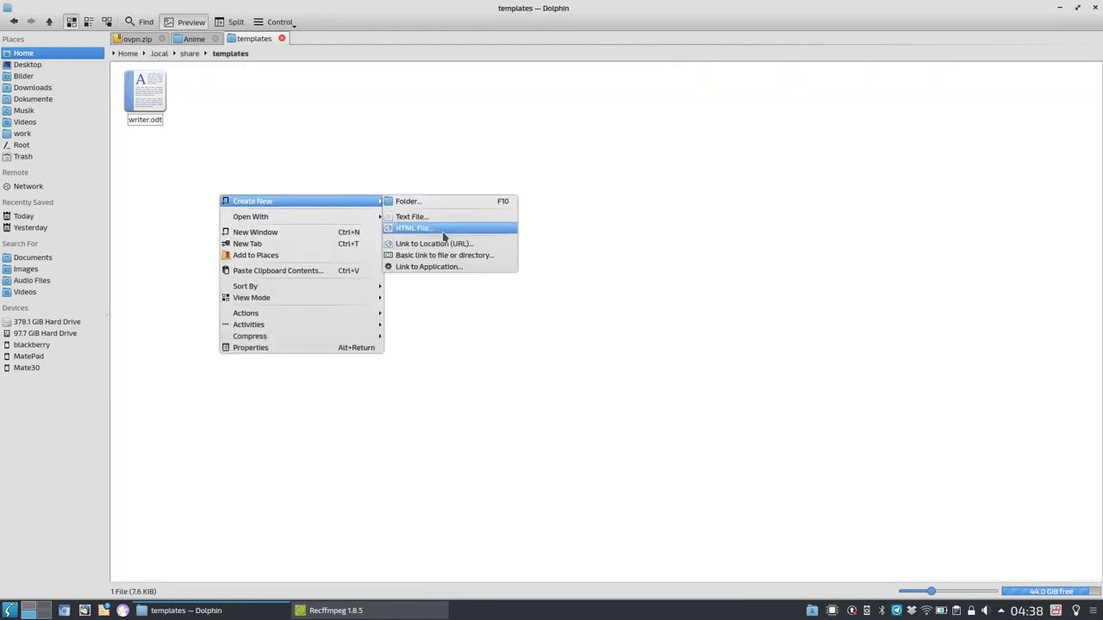
click(426, 161)
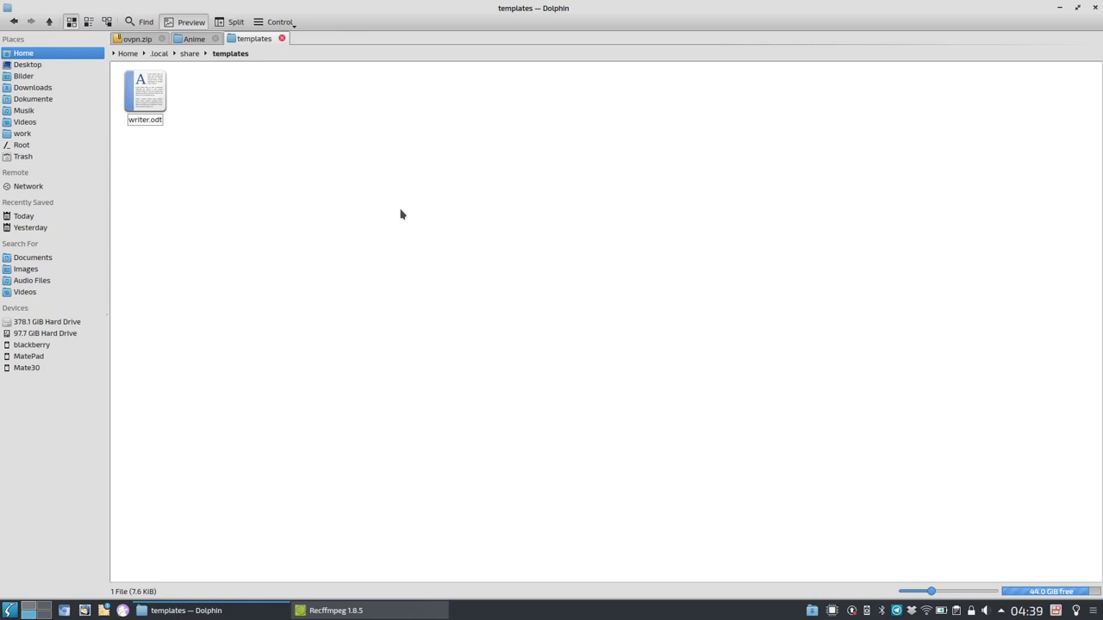
Create a link to location named OpenDocument Writer in the templates folder, pointing to writer.odt
right_click(254, 192)
mouse_move(363, 202)
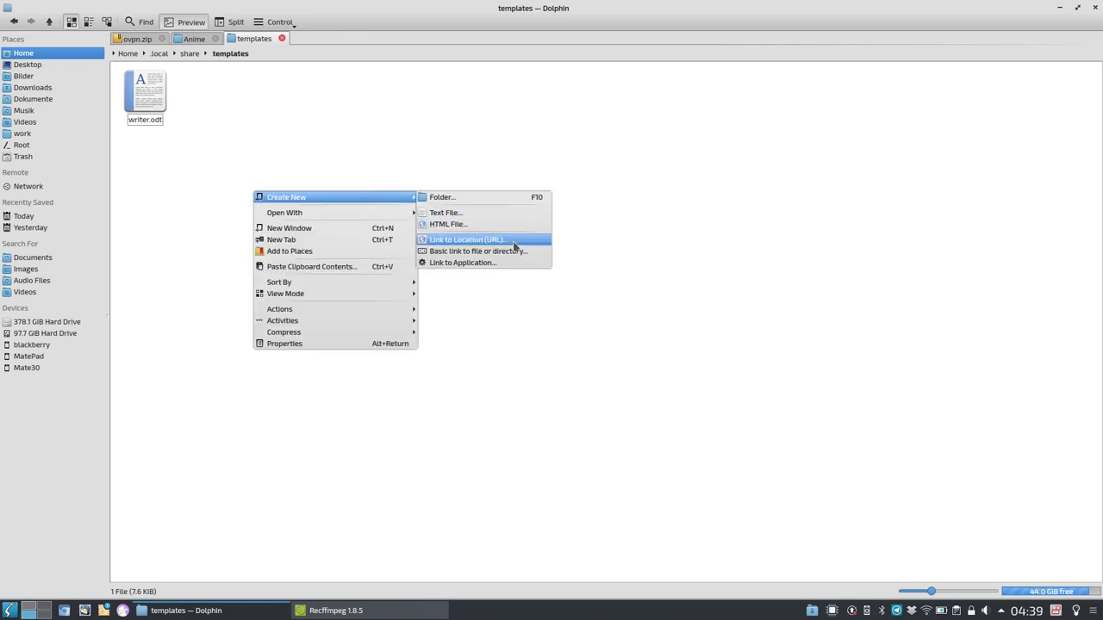
click(507, 244)
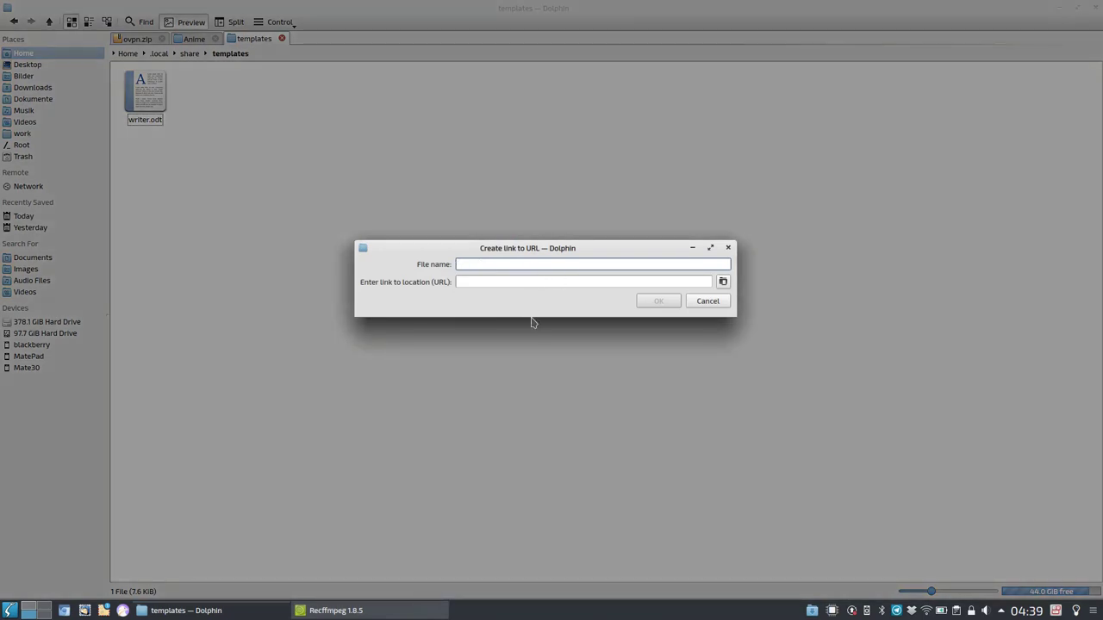
text(LibreOffice Writer)
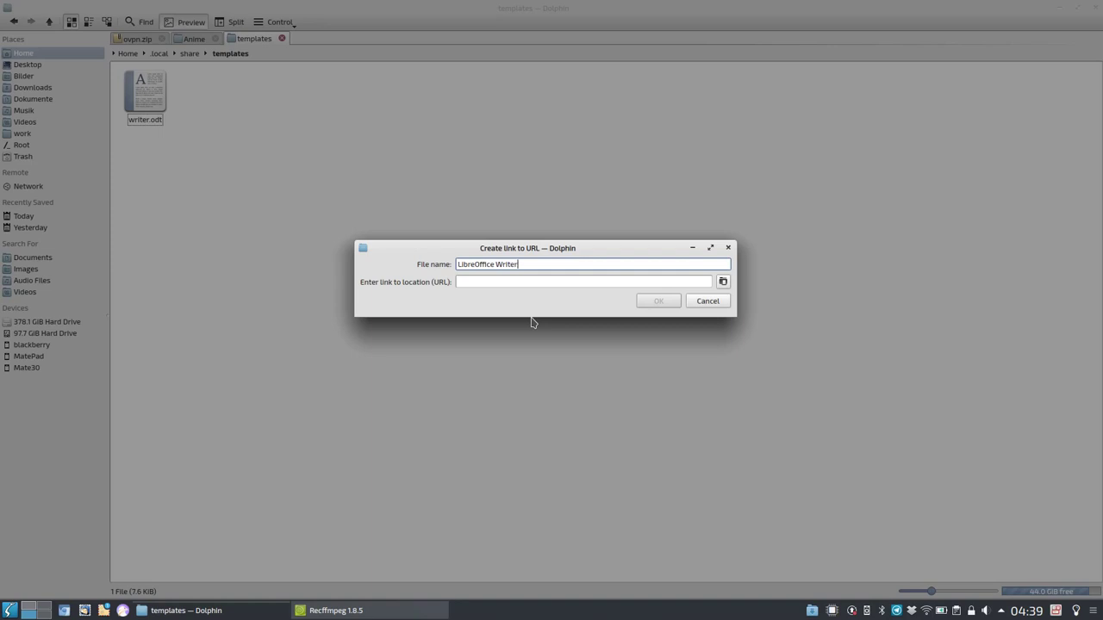
double_click(491, 265)
text(OpenDocument Writer)
click(560, 283)
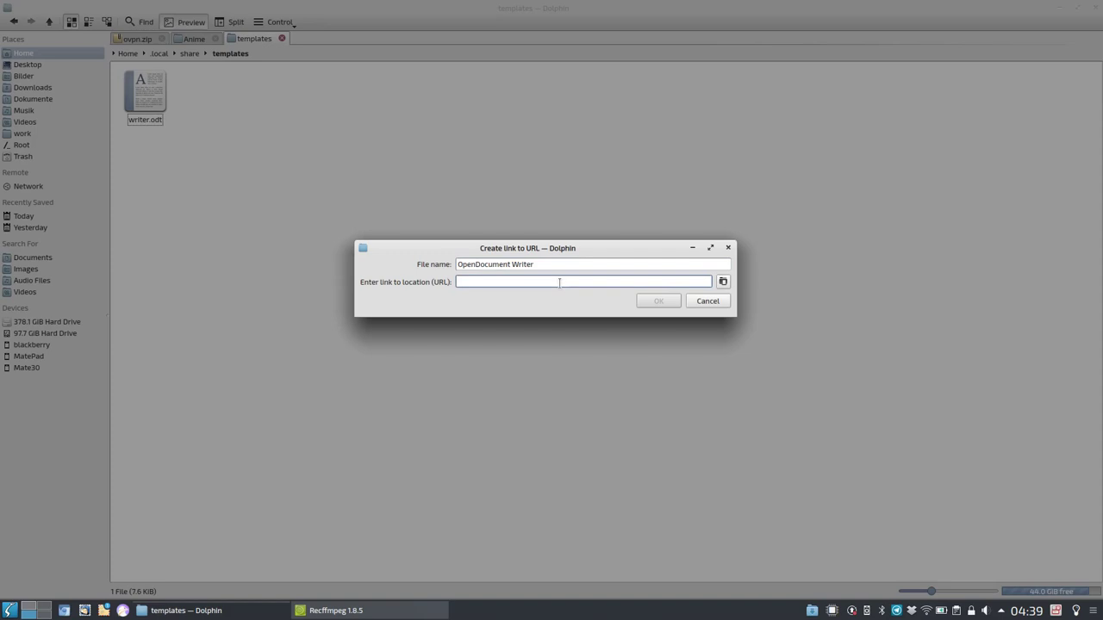
text(write)
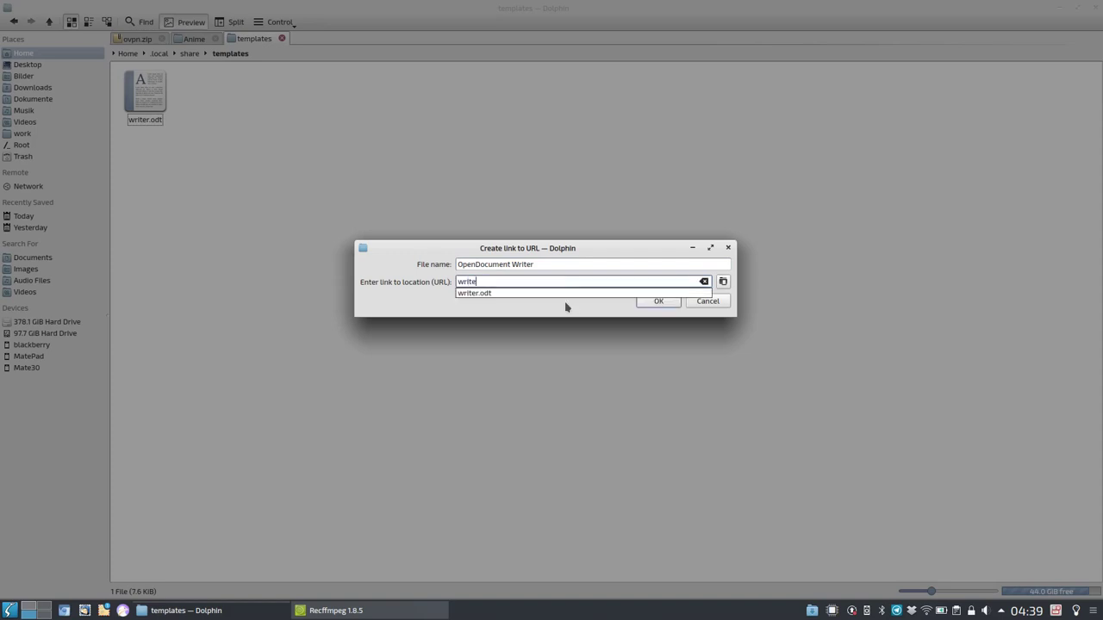
click(568, 293)
click(658, 301)
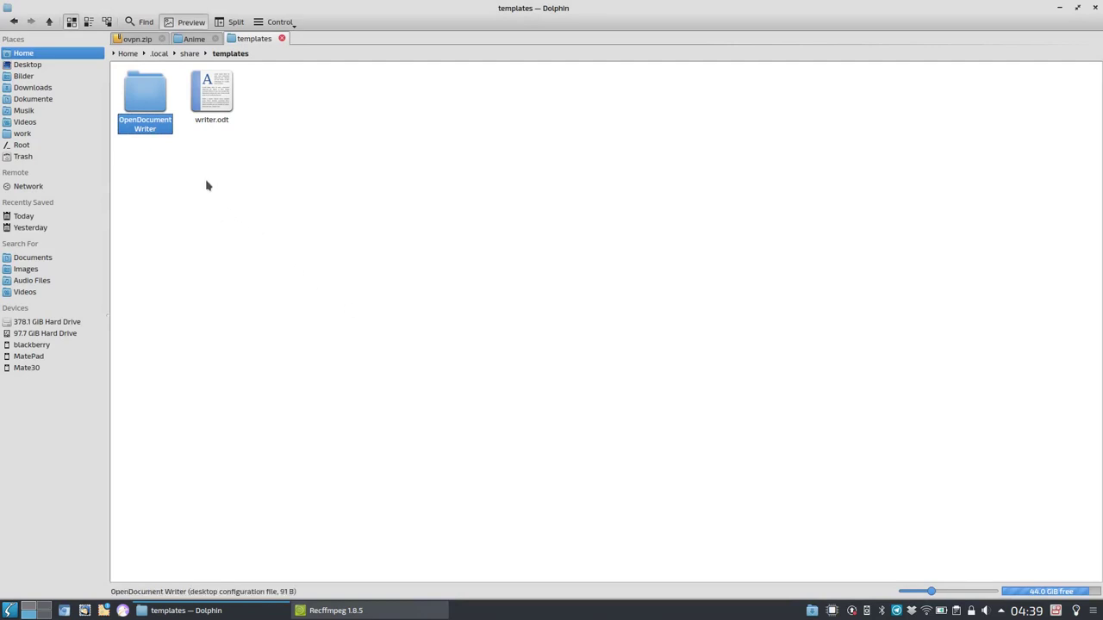
Change the OpenDocument Writer link's icon to the blue document icon found by searching the system icons for "writer"
right_click(156, 120)
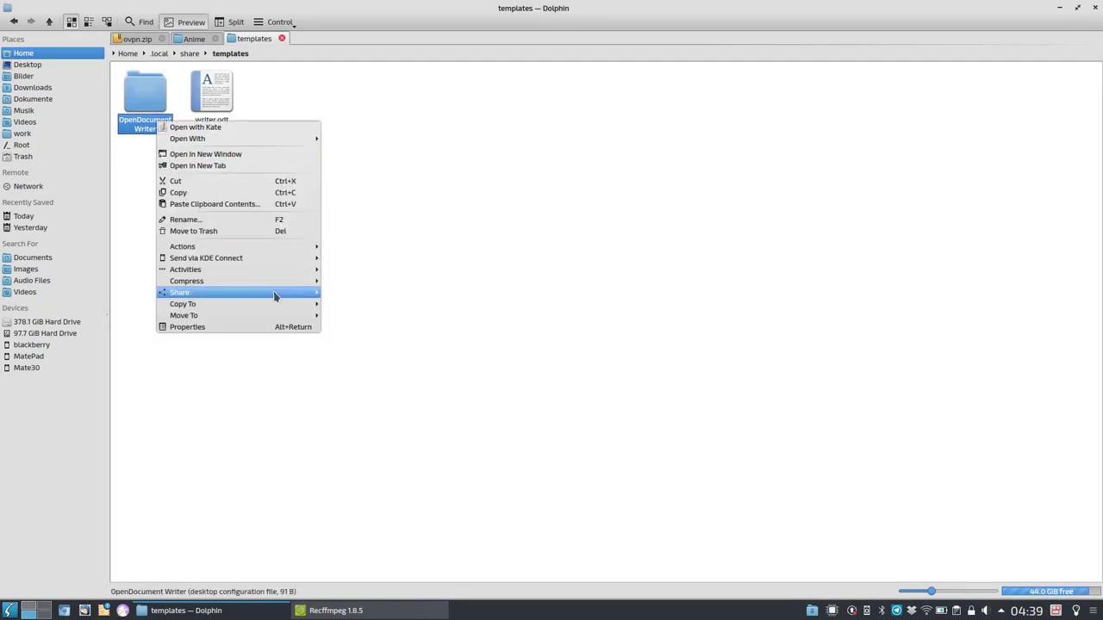
click(279, 331)
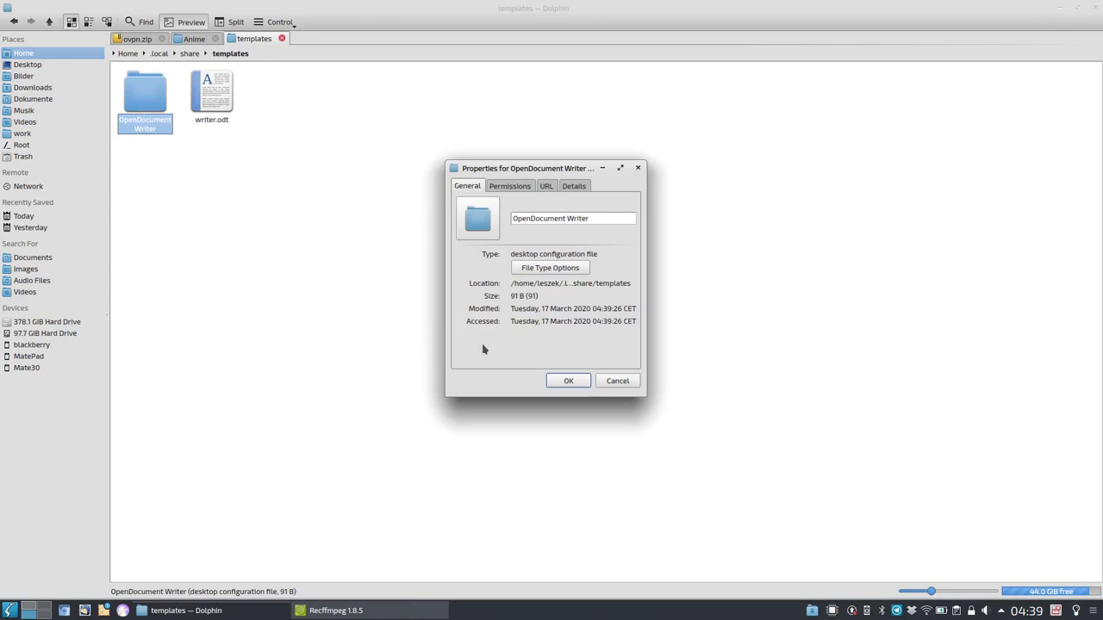
click(484, 229)
click(500, 216)
text(libr)
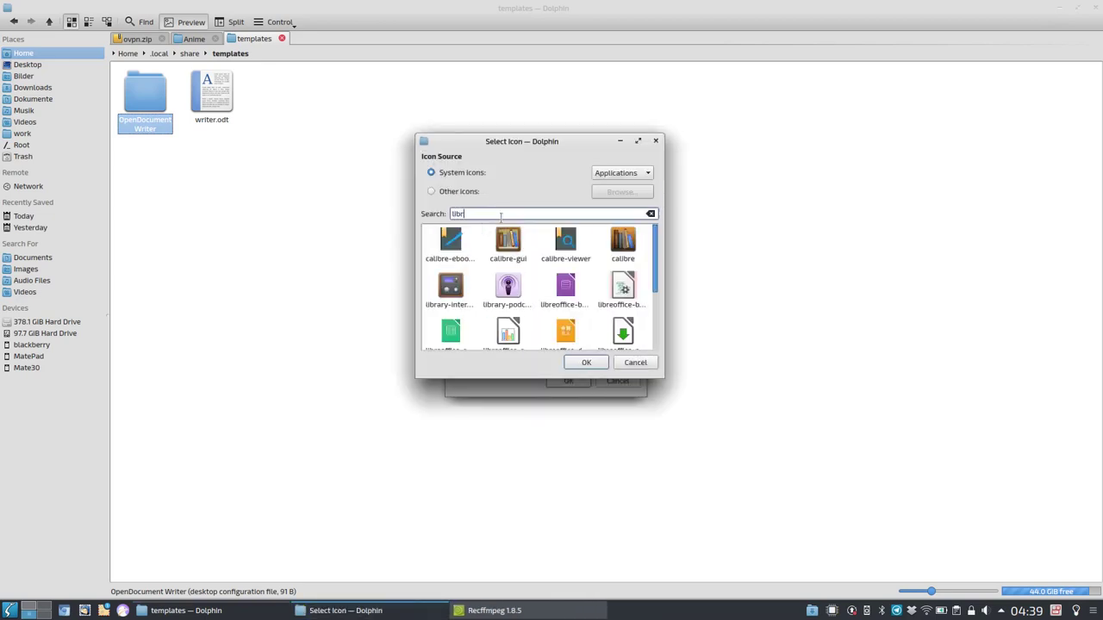
key(BackSpace)
key(BackSpace)
key(BackSpace)
key(BackSpace)
text(writer)
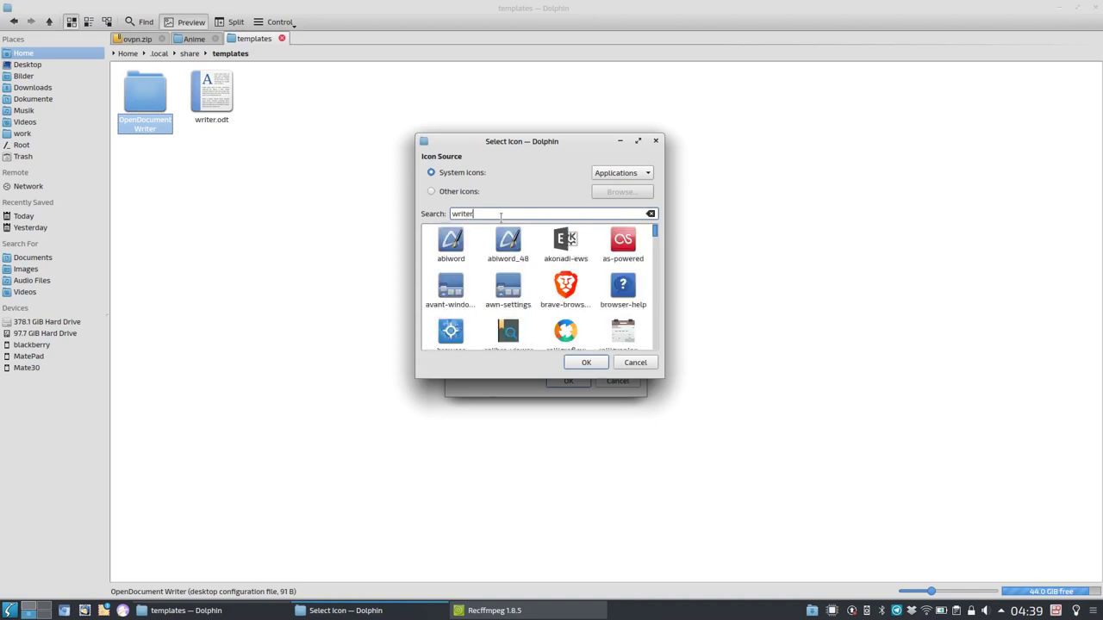
click(509, 246)
double_click(512, 250)
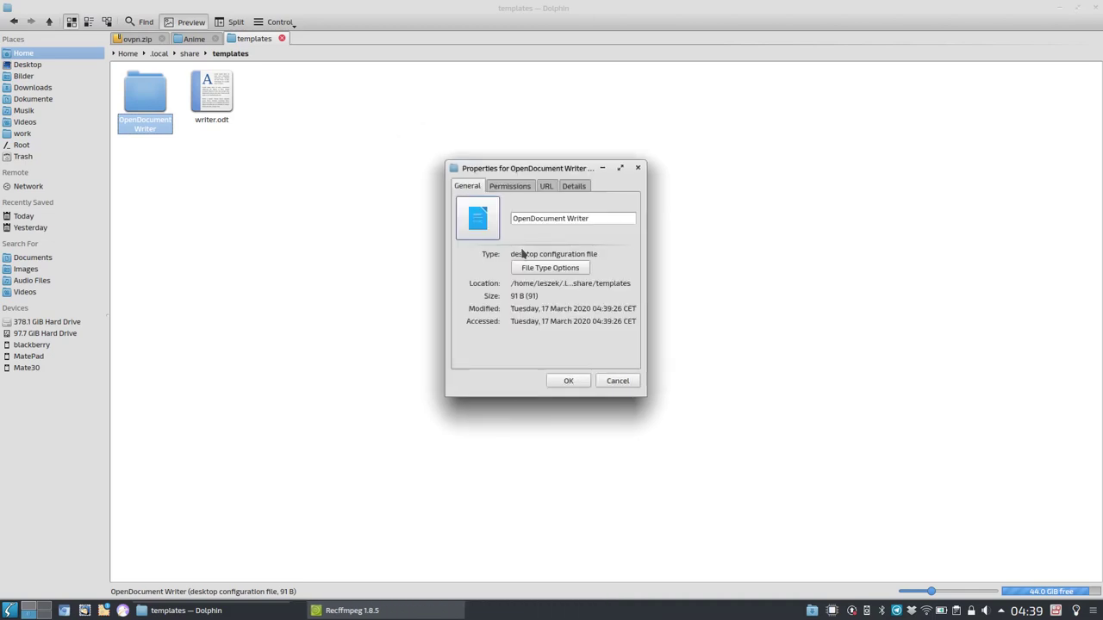
click(569, 382)
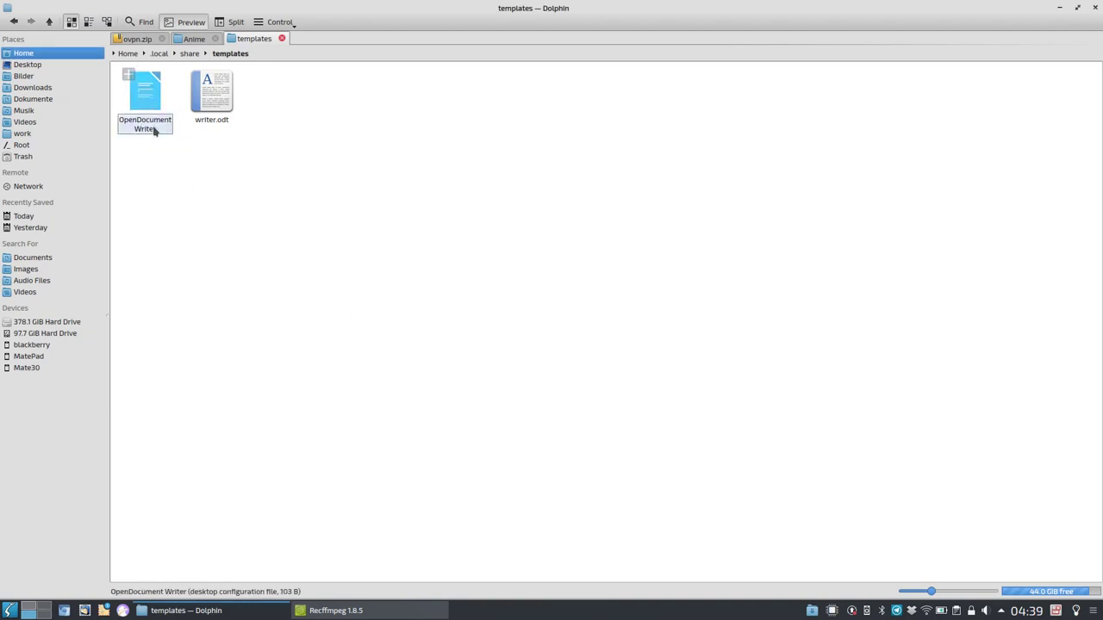
Rename the OpenDocument Writer link as OpenDocument Writer.desktop
drag(155, 133, 170, 227)
key(F2)
key(End)
text(.desktop)
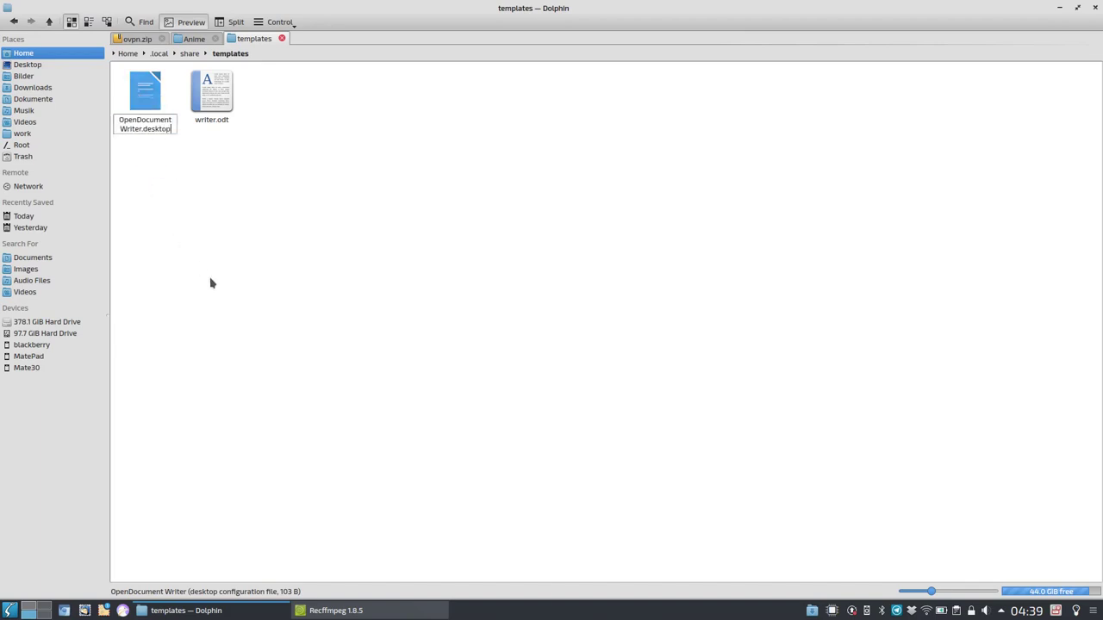
key(Return)
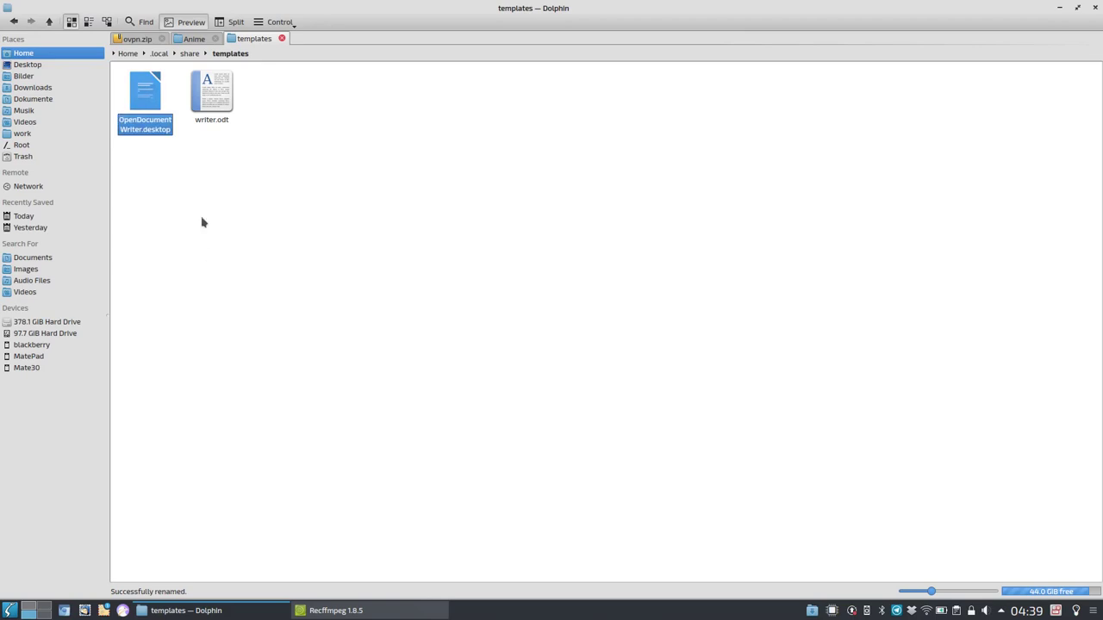
View the writer.odt template in LibreOffice Writer, close it and return to the templates folder in Dolphin
double_click(211, 91)
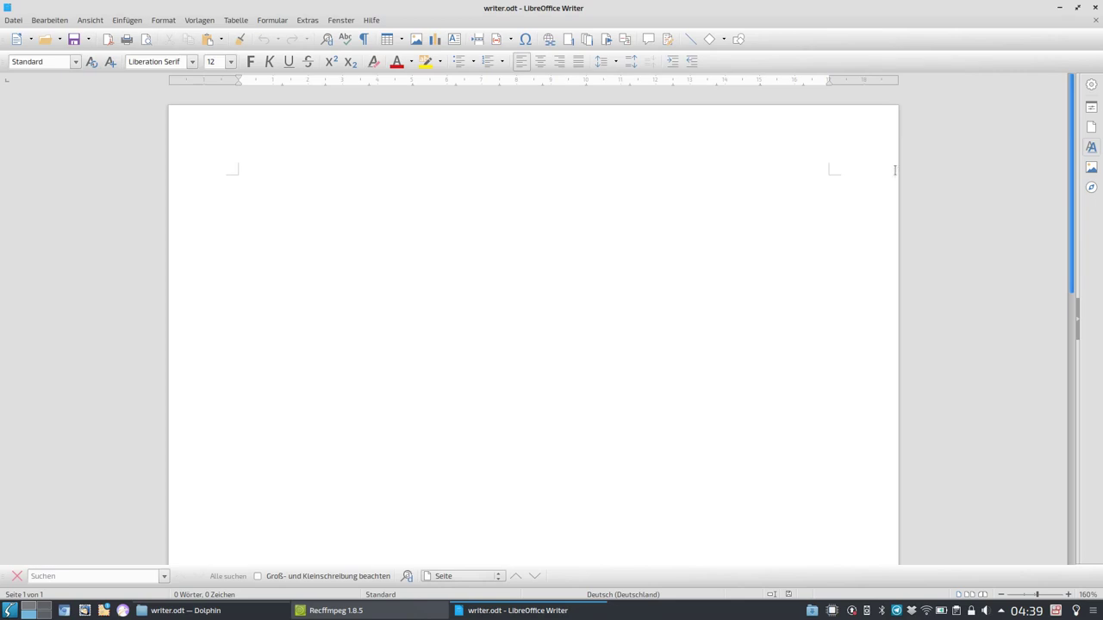
click(1095, 7)
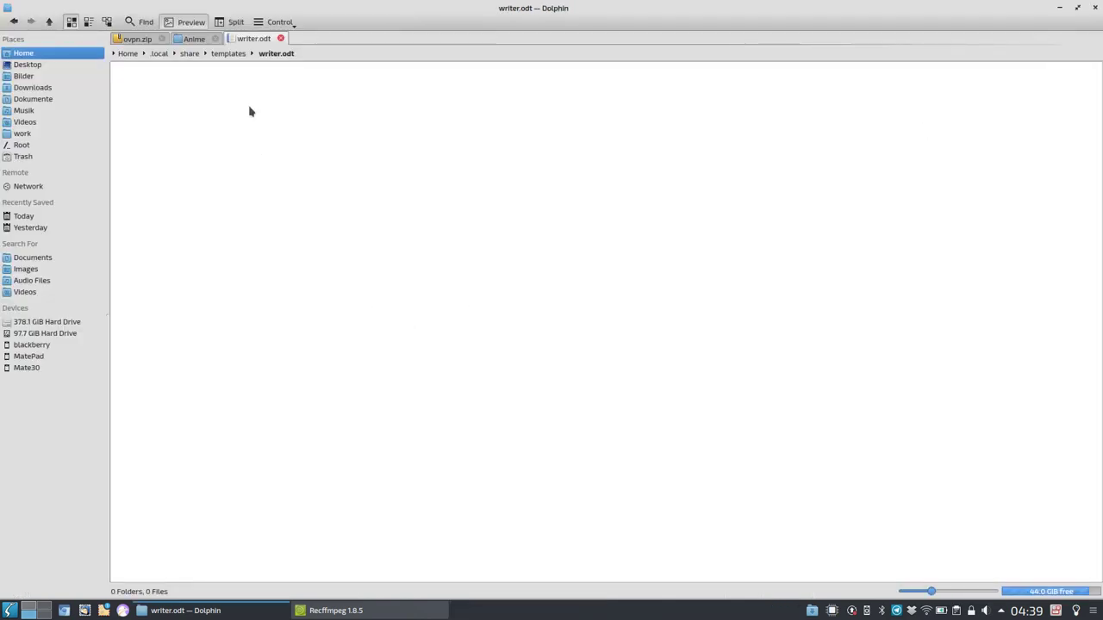
click(236, 55)
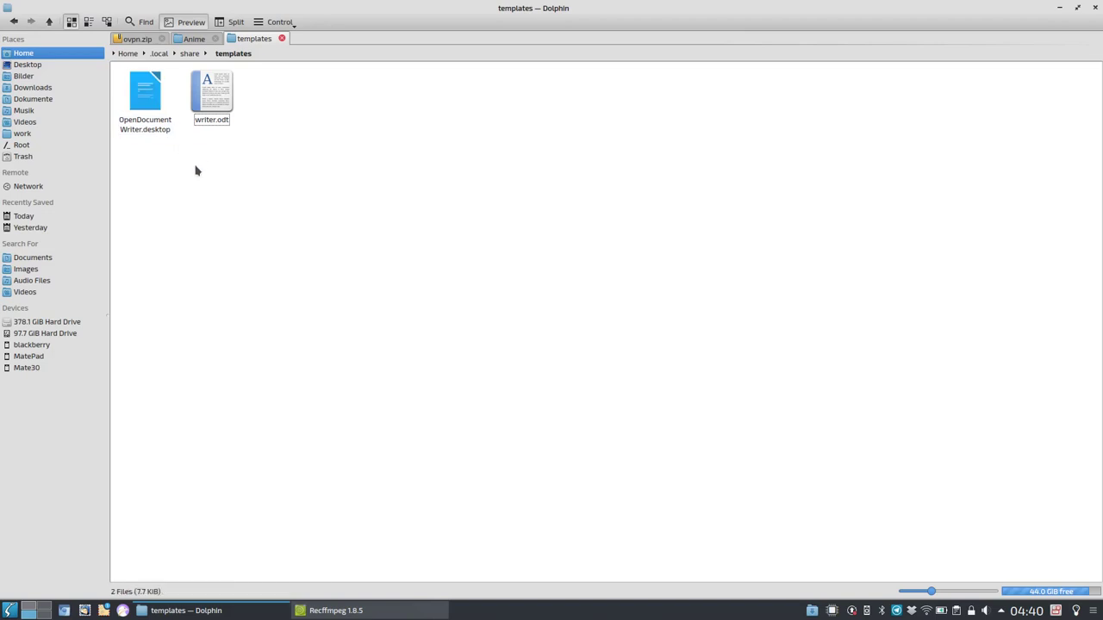
Check the Create New options in the templates folder for the OpenDocument Writer entry
right_click(219, 214)
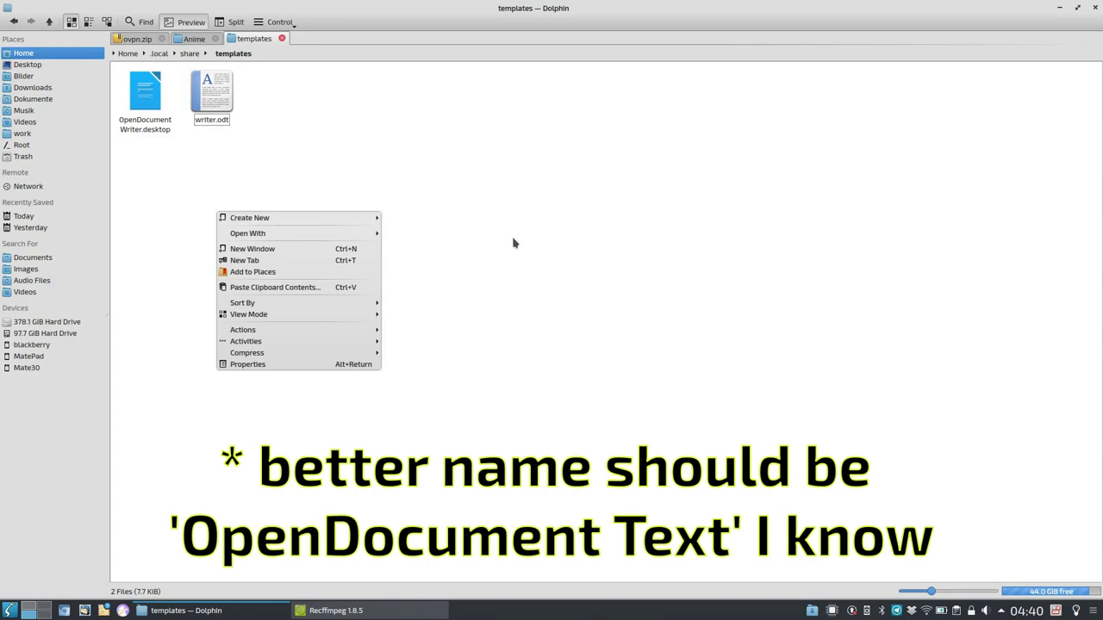
mouse_move(354, 222)
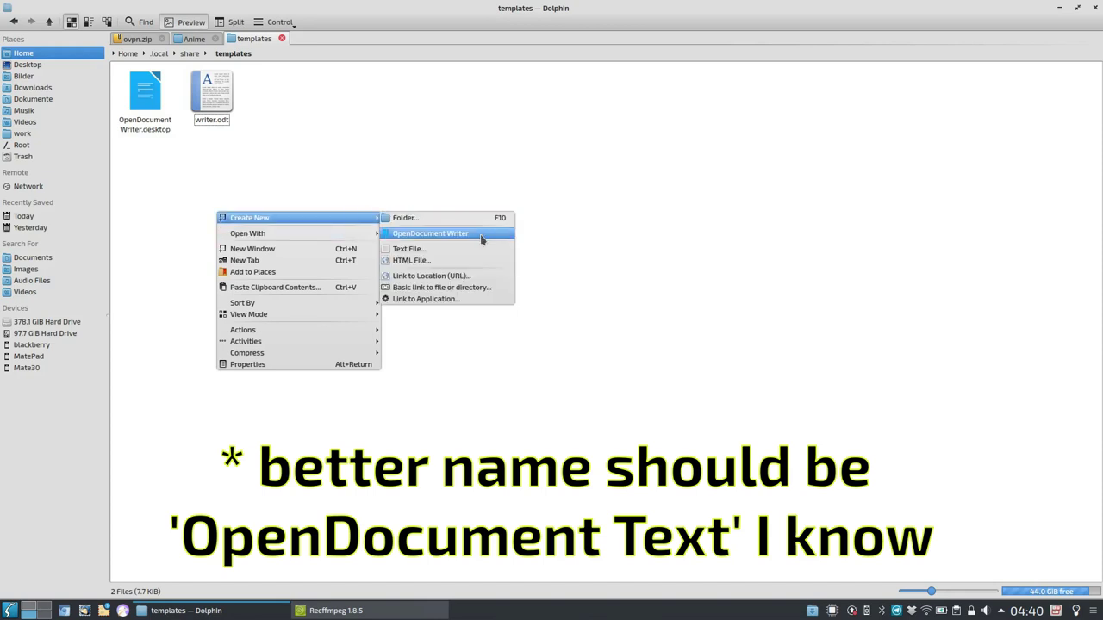
key(Escape)
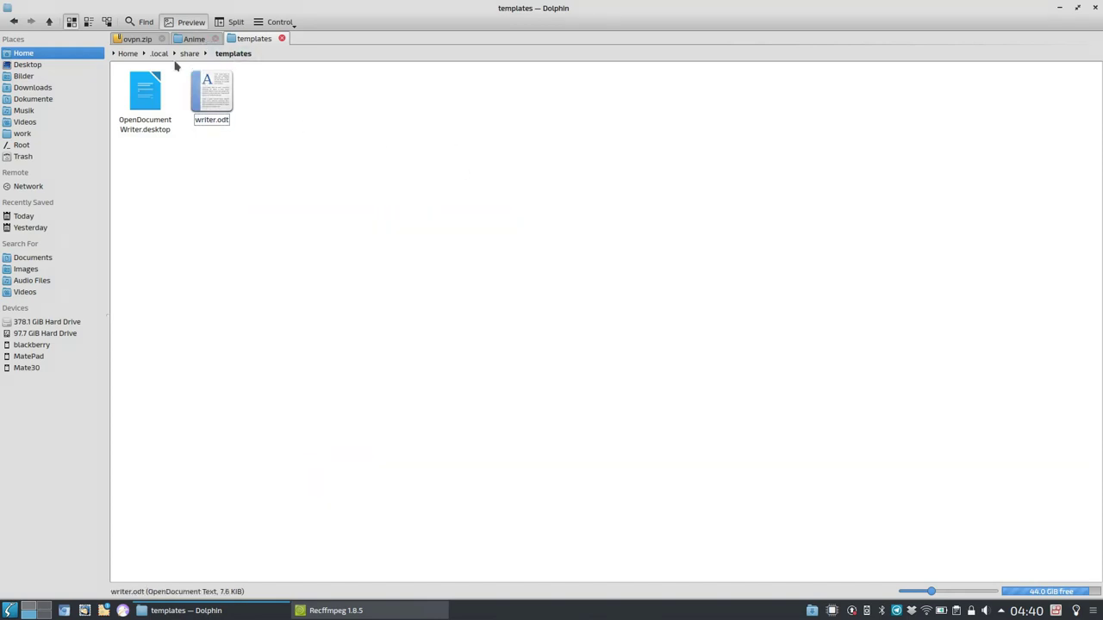
Create a new file named Test.odt in the Dokumente folder from the OpenDocument Writer template
click(127, 54)
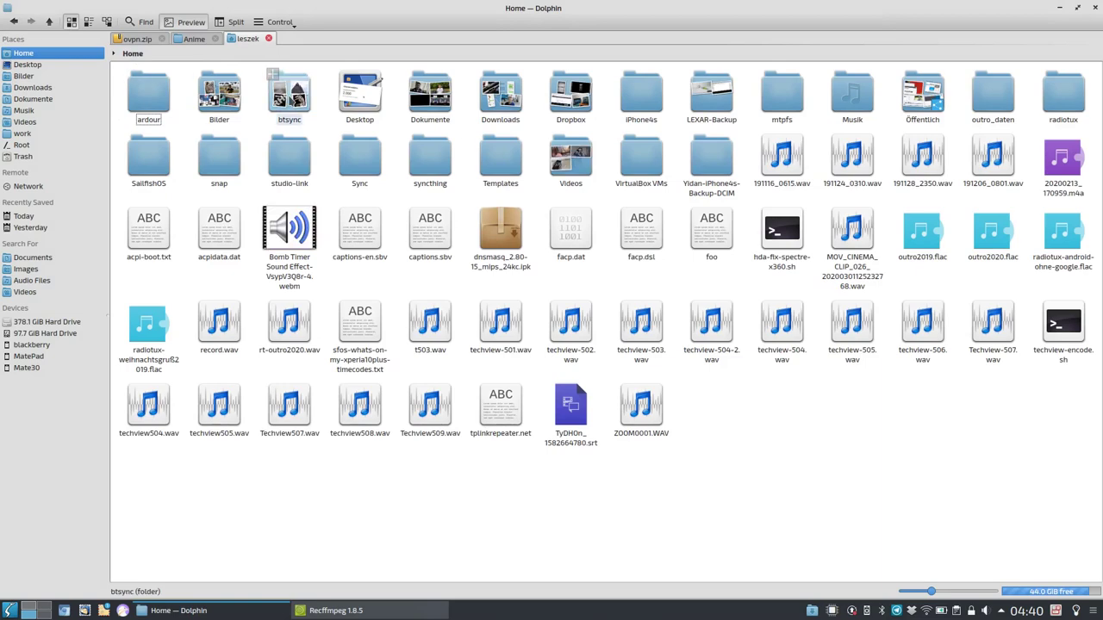
click(428, 121)
right_click(399, 280)
mouse_move(544, 291)
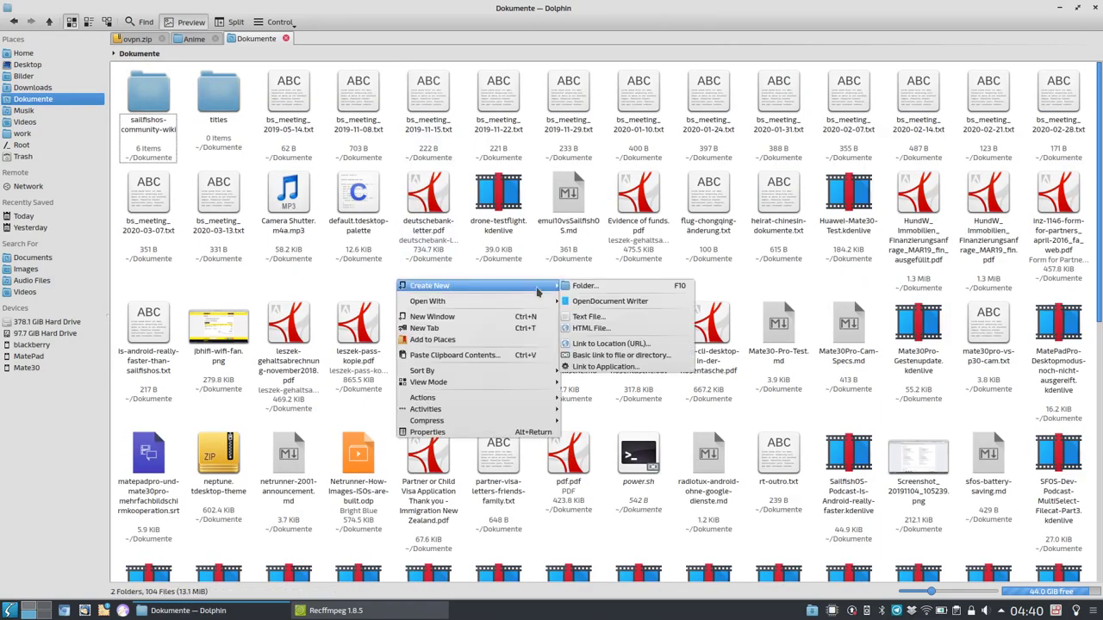
click(627, 310)
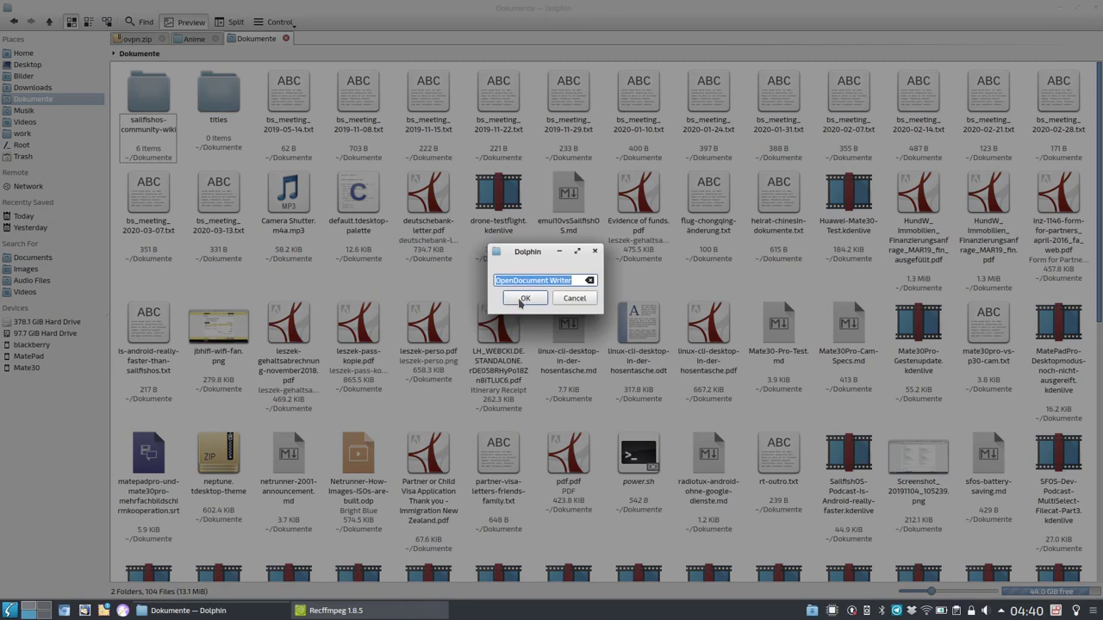
text(Test.odt)
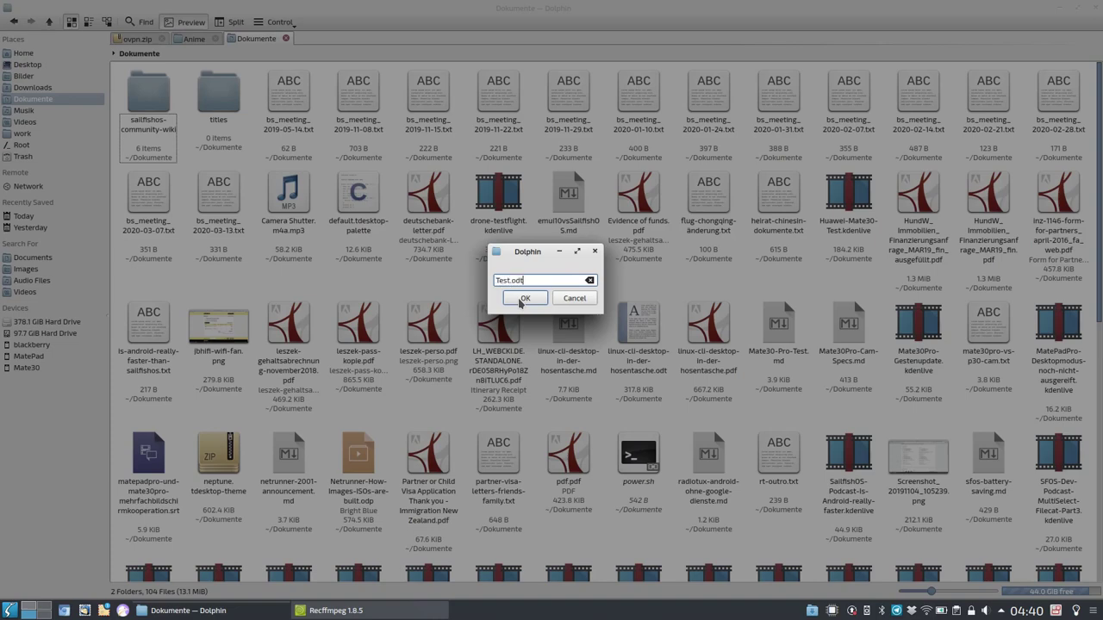
click(522, 299)
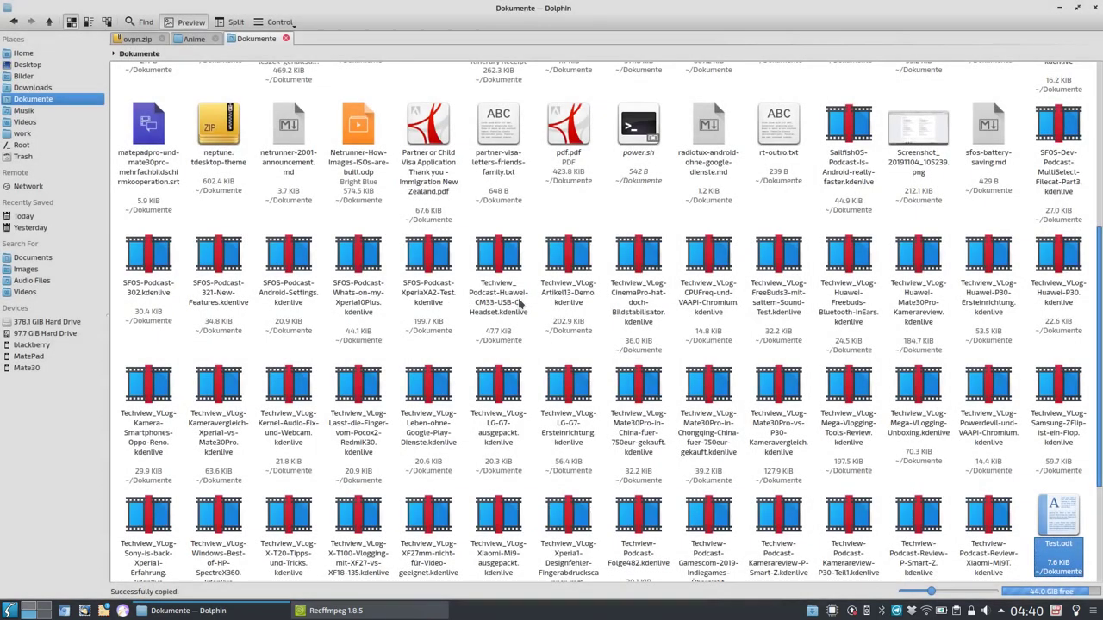
Open Test.odt in LibreOffice Writer to inspect the new document, and close it again
click(1067, 558)
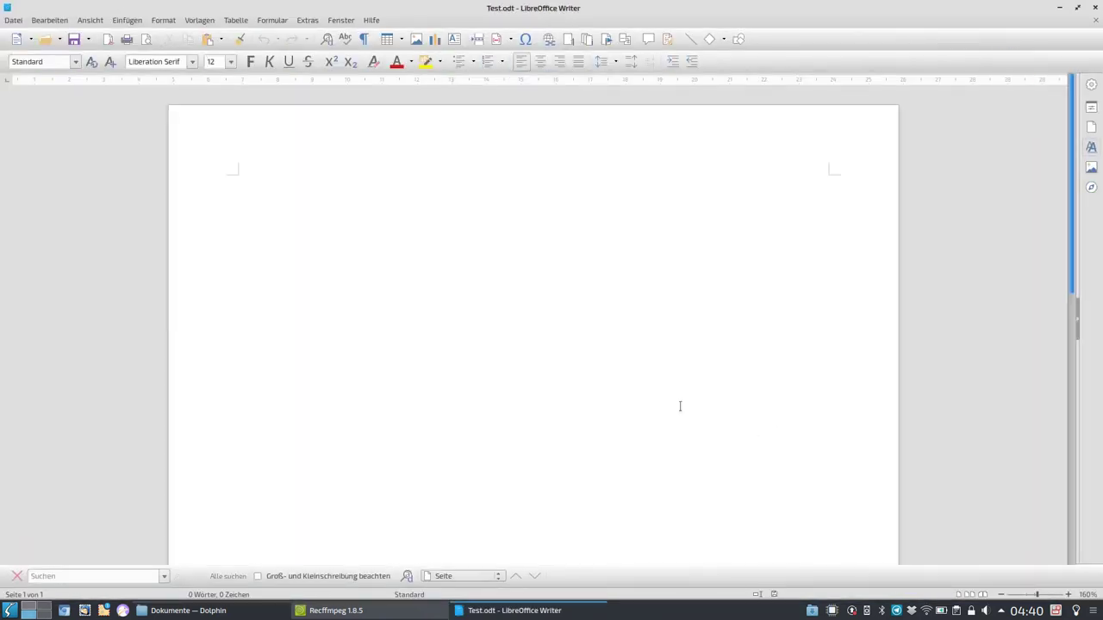
click(1096, 7)
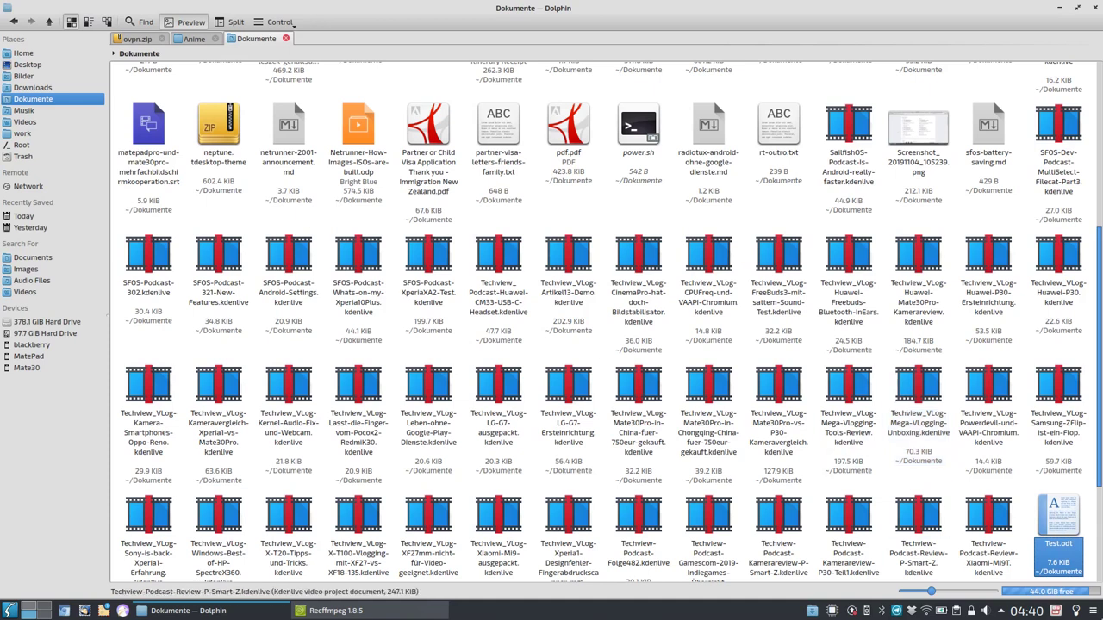
click(1059, 517)
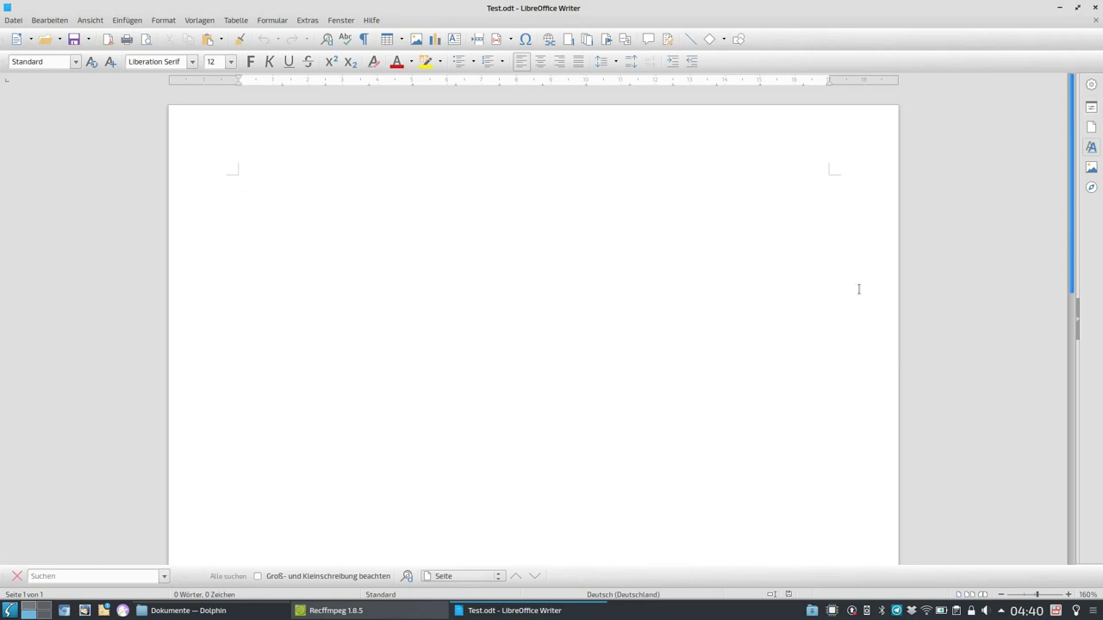
click(1095, 8)
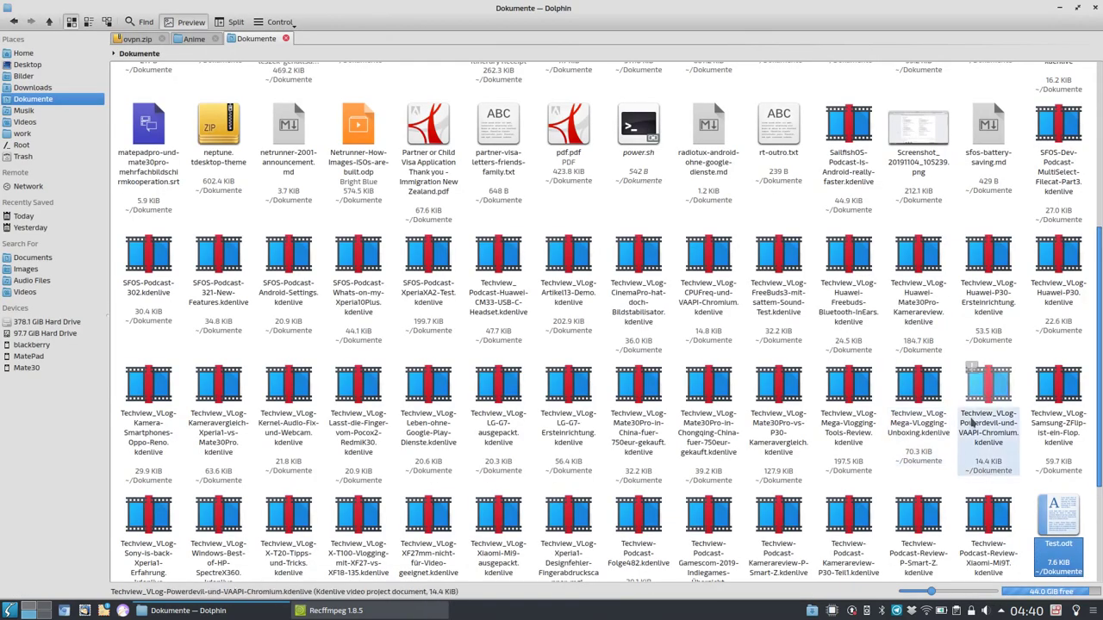
Review the Create New options in the Dokumente folder, including the OpenDocument Writer template
right_click(819, 485)
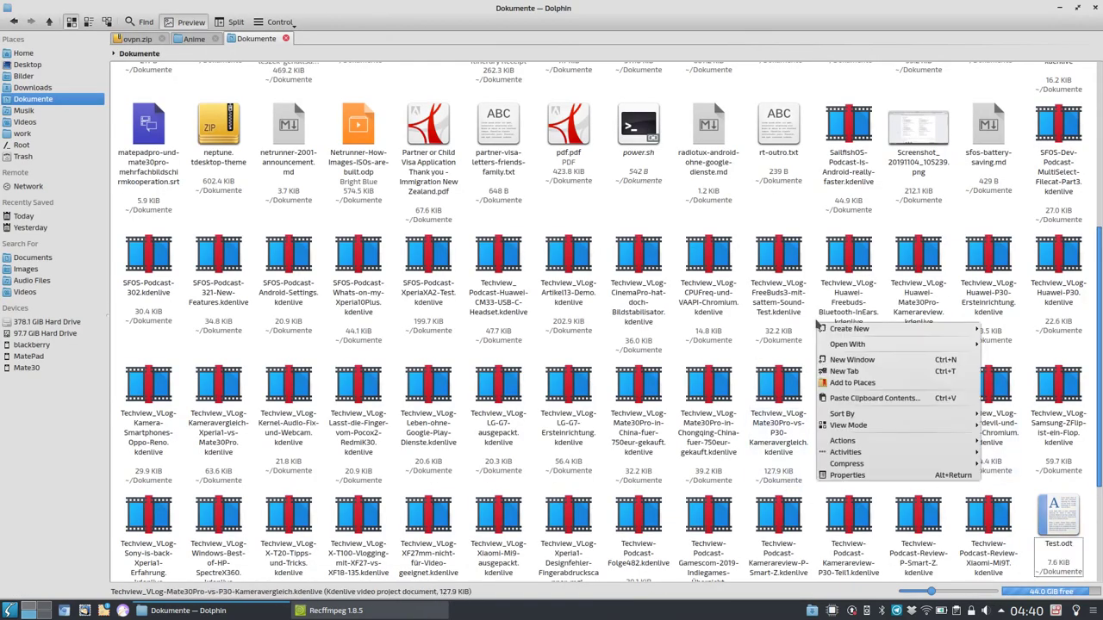
mouse_move(823, 330)
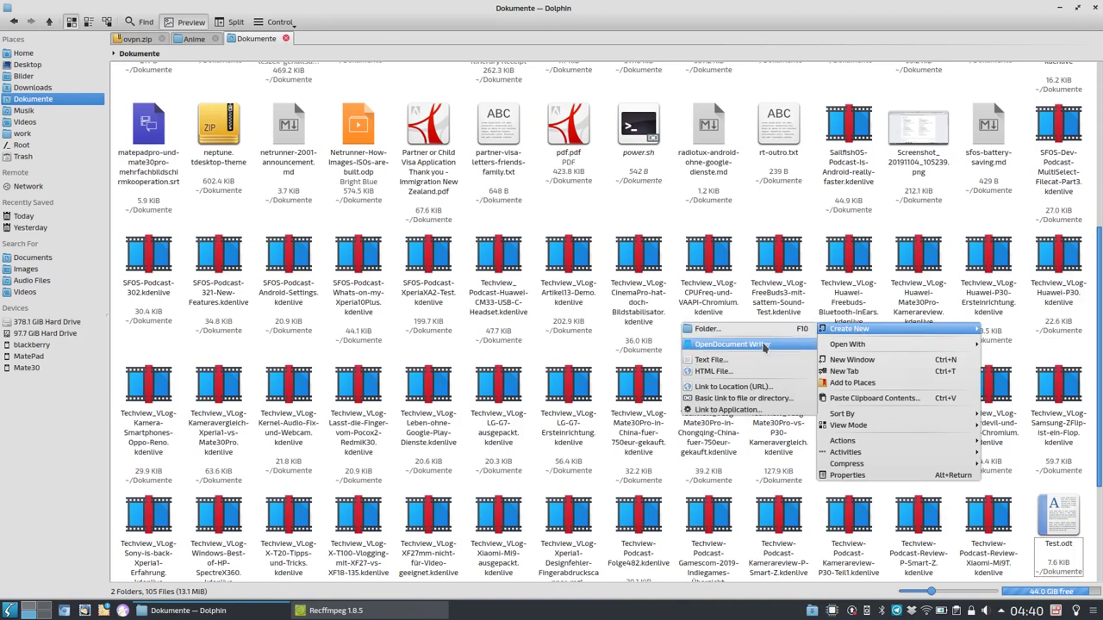
key(Escape)
key(Escape)
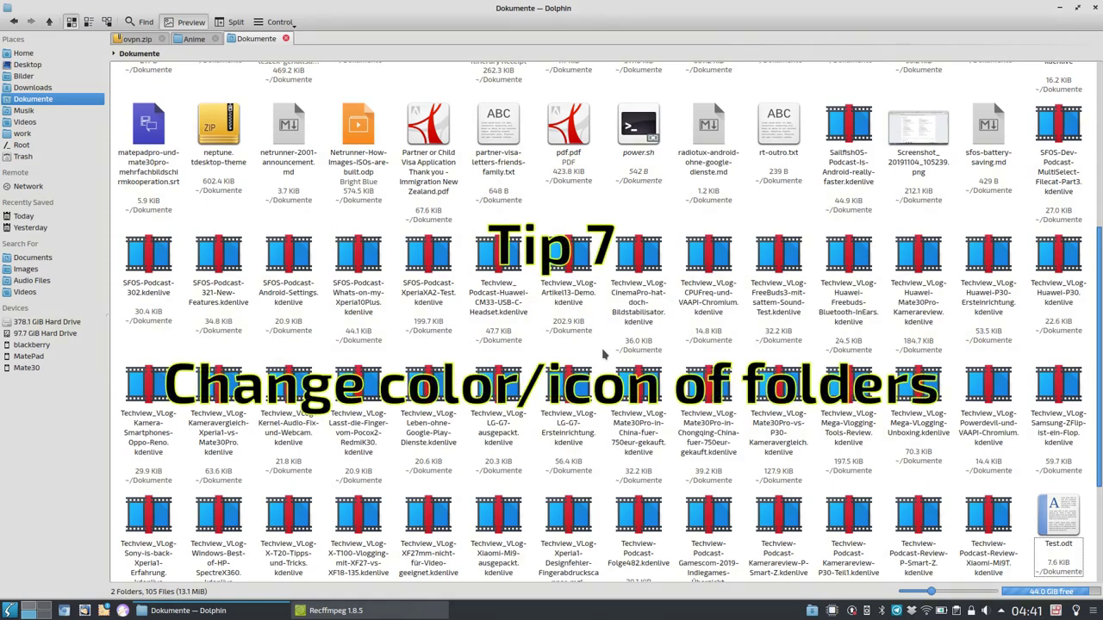
Open the icon selection for the syncthing folder in Home and browse the coloured folder icons among the system Places icons
click(24, 53)
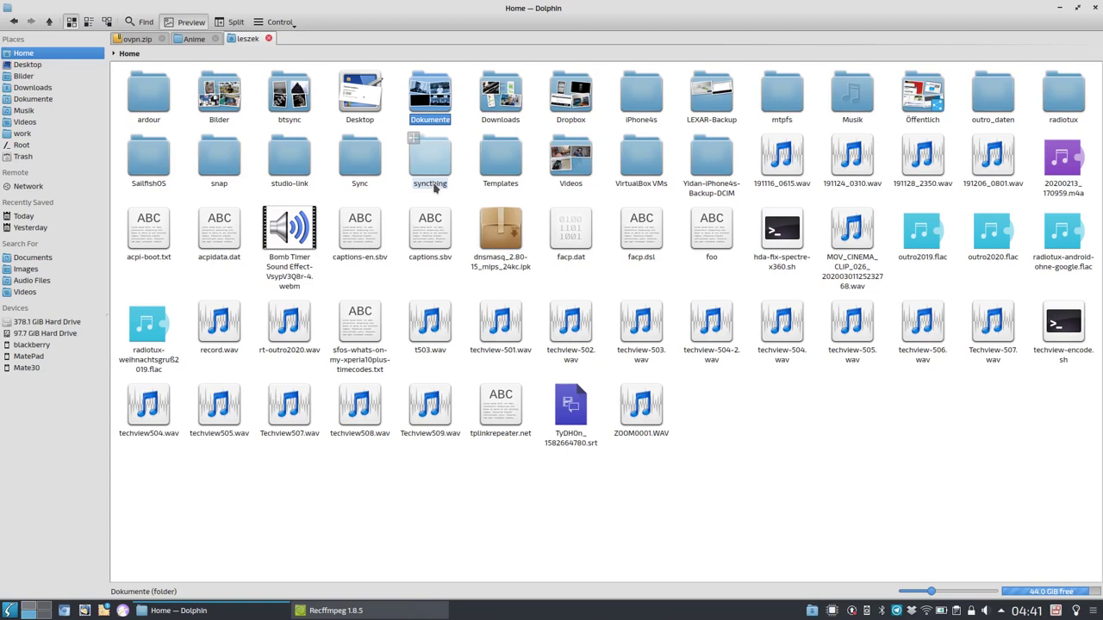
right_click(435, 187)
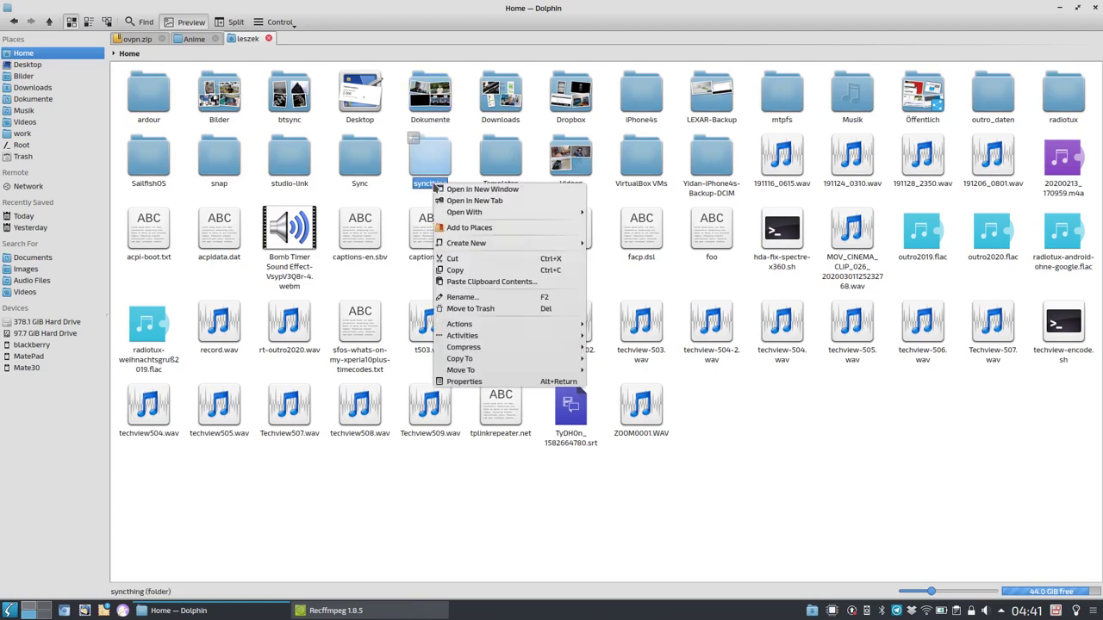
click(470, 382)
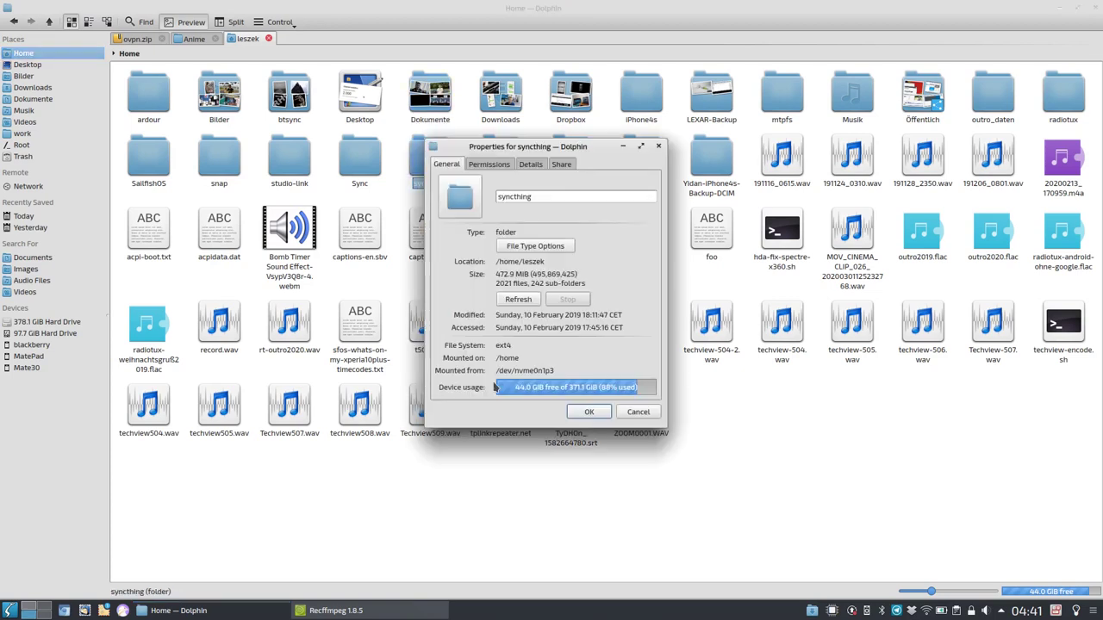
click(459, 196)
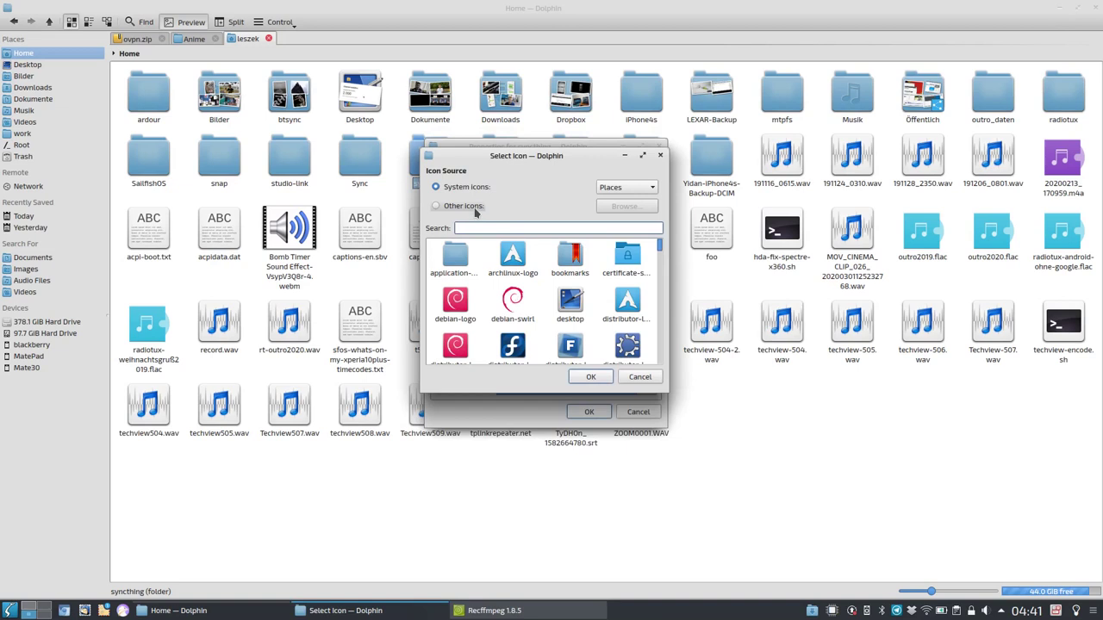
scroll(617, 262, down, 15)
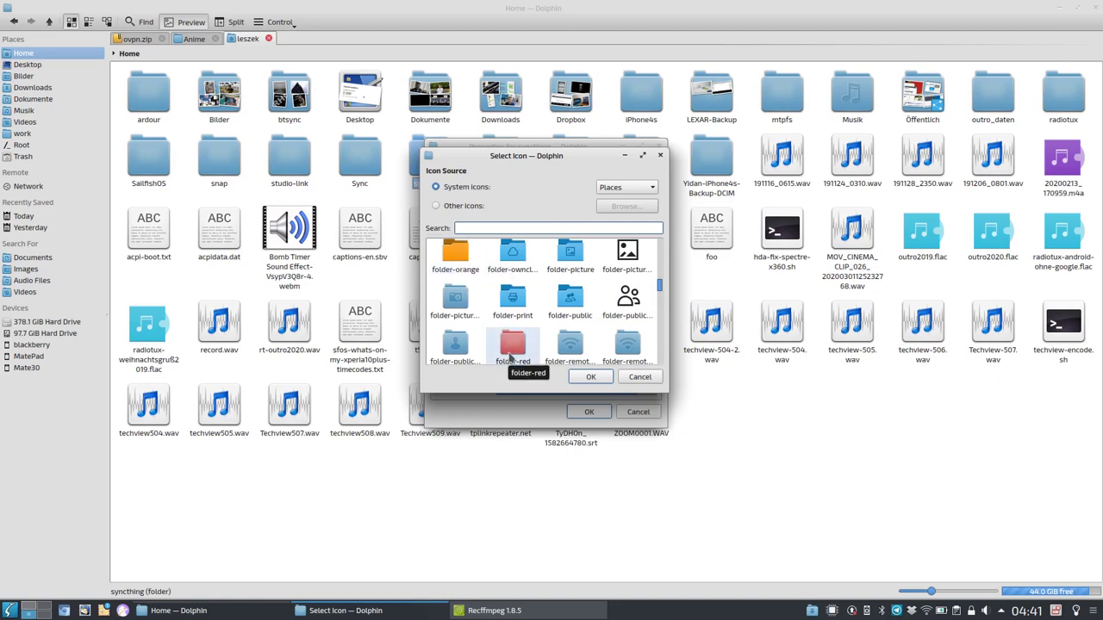
scroll(524, 344, down, 3)
scroll(524, 295, up, 3)
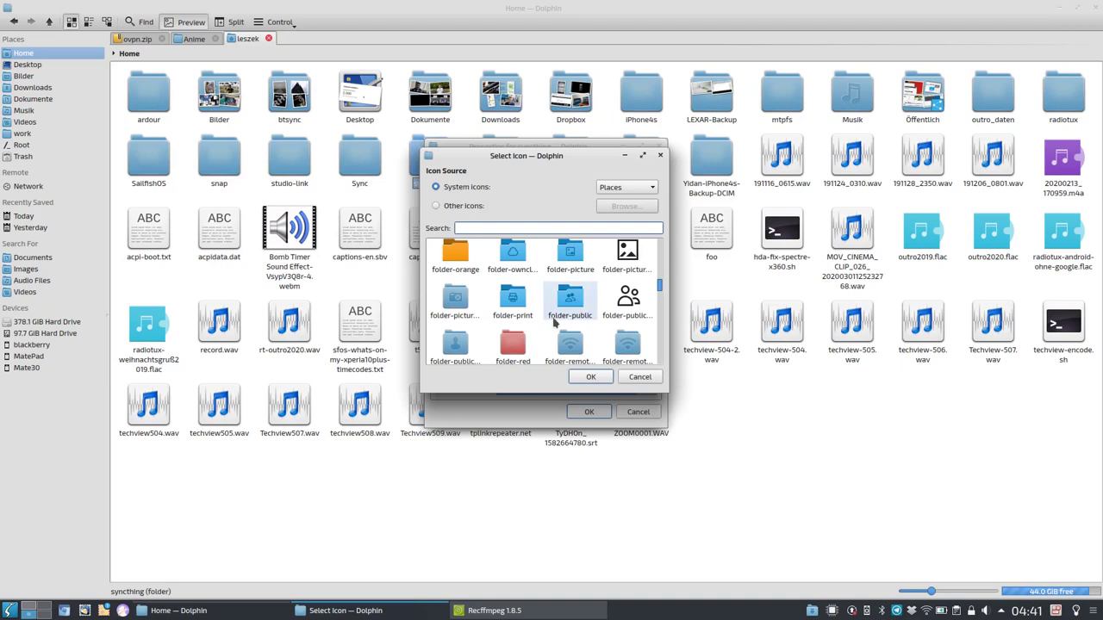
scroll(552, 324, down, 8)
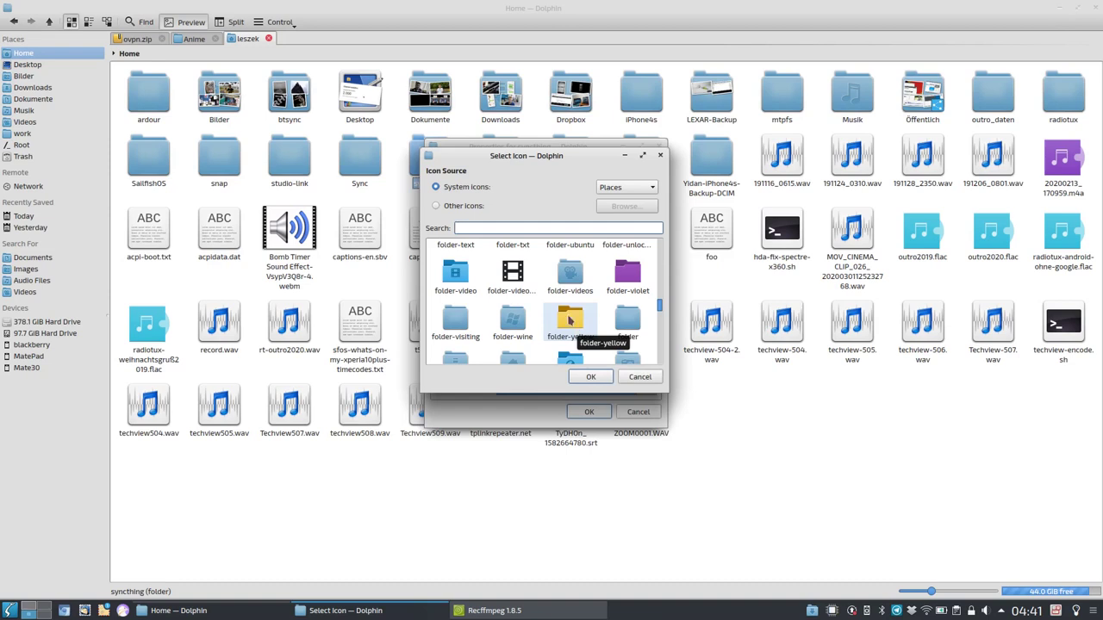
Check the other icons source, return to the system icons, and set the syncthing folder's icon to folder-yellow
click(437, 206)
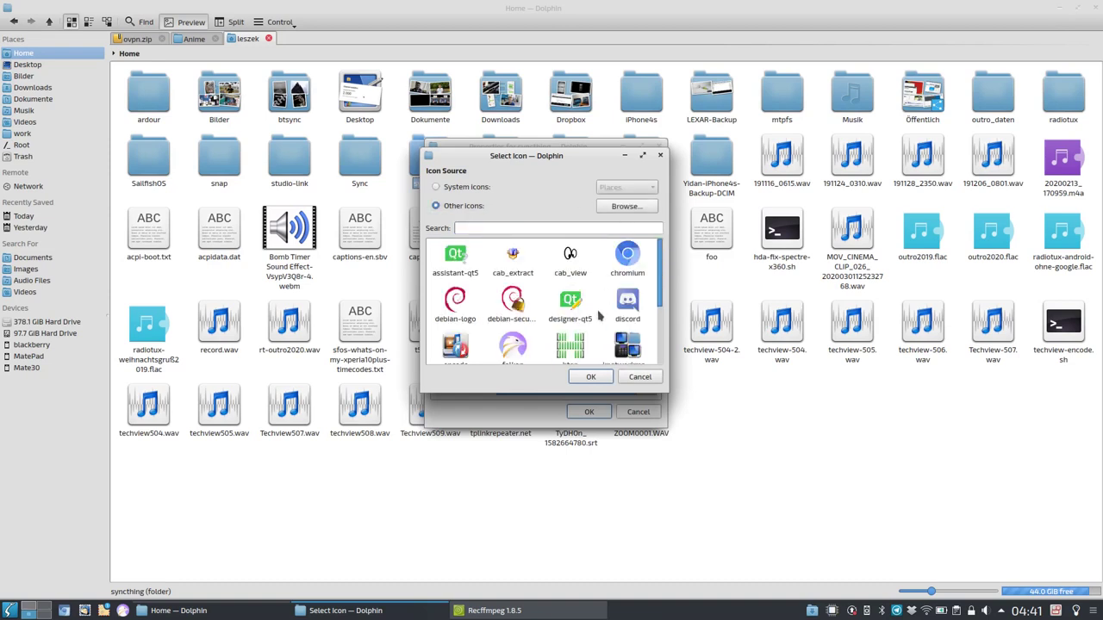
click(437, 187)
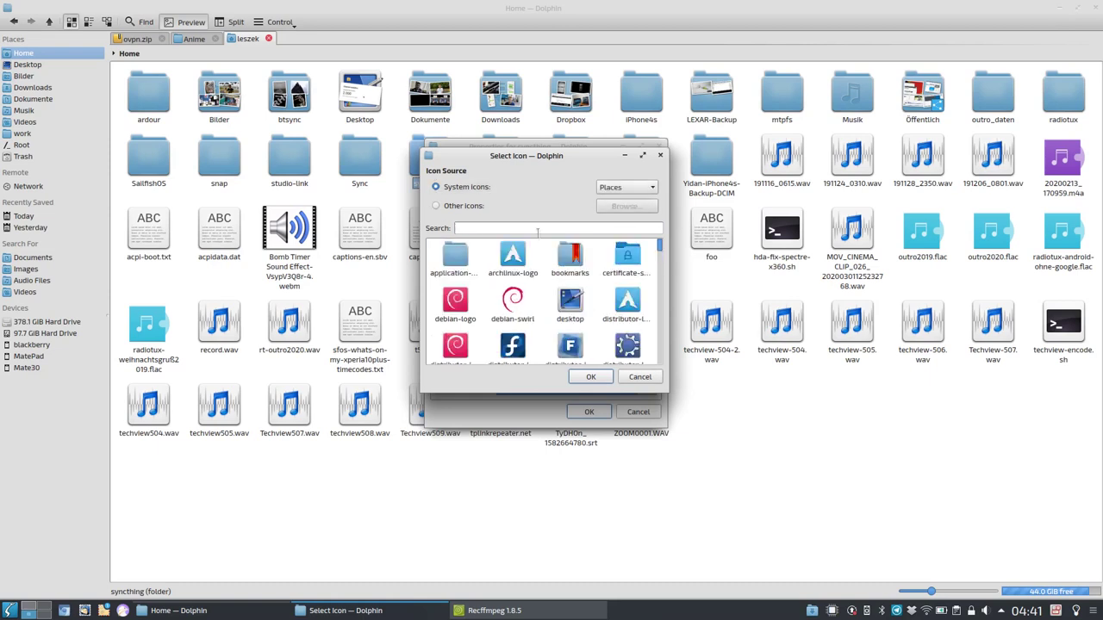
scroll(584, 317, down, 10)
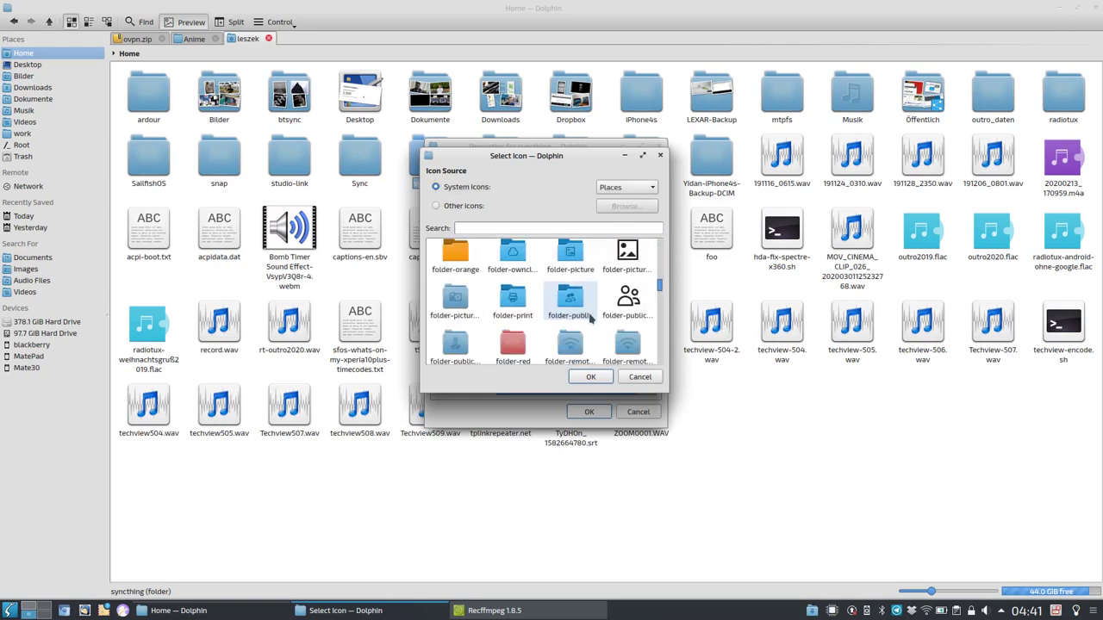
scroll(589, 318, down, 6)
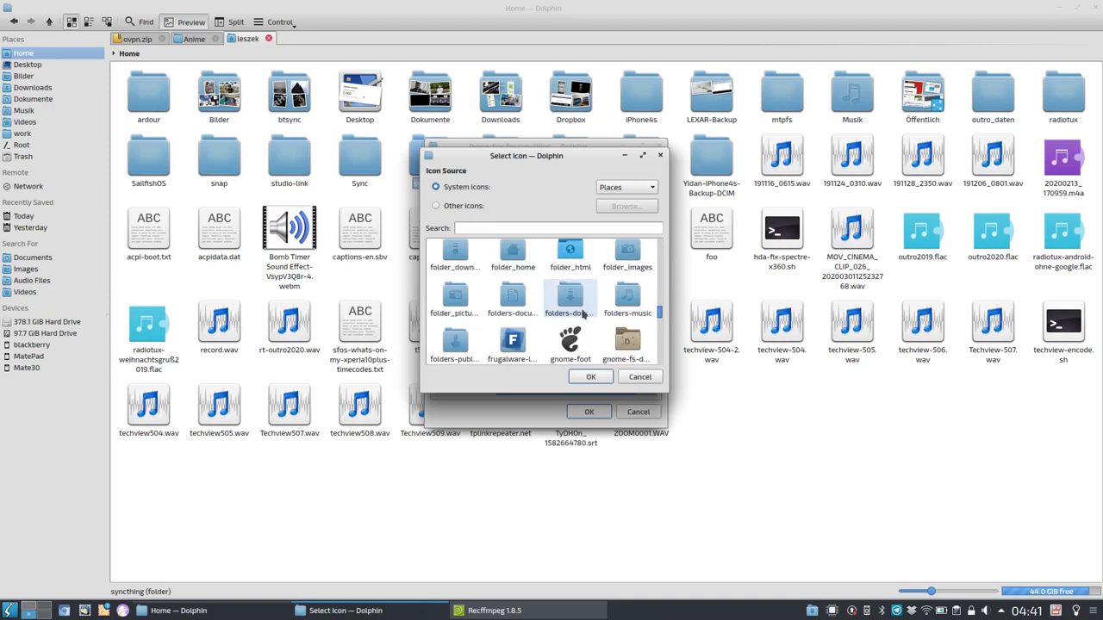
double_click(583, 321)
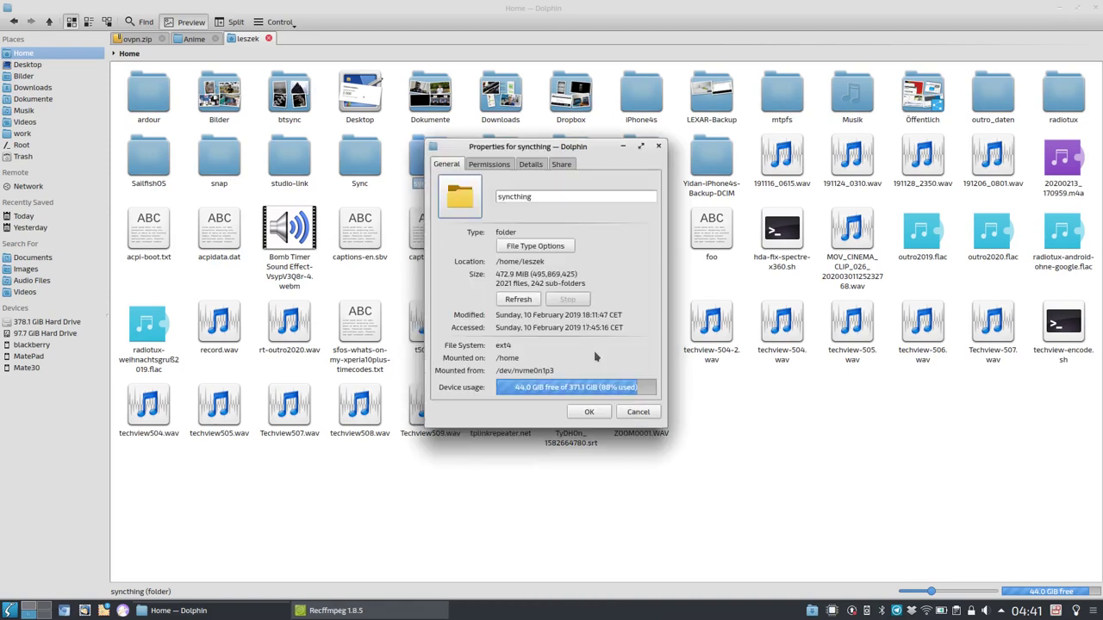
click(590, 412)
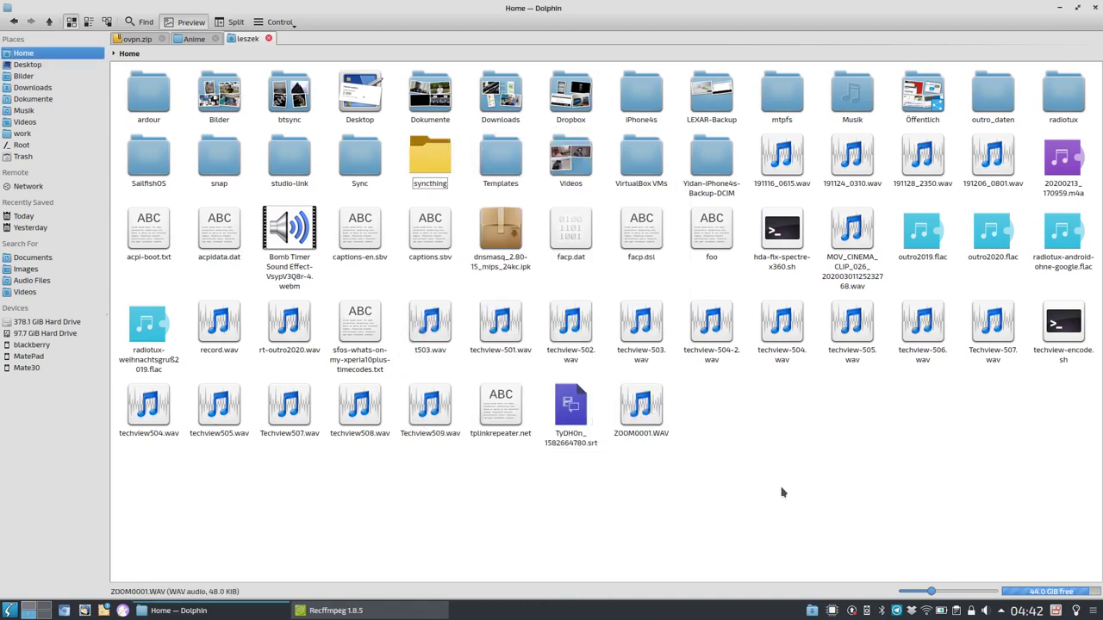
Look inside the syncthing folder, return to Home, and add syncthing to the Places list below Trash
click(430, 159)
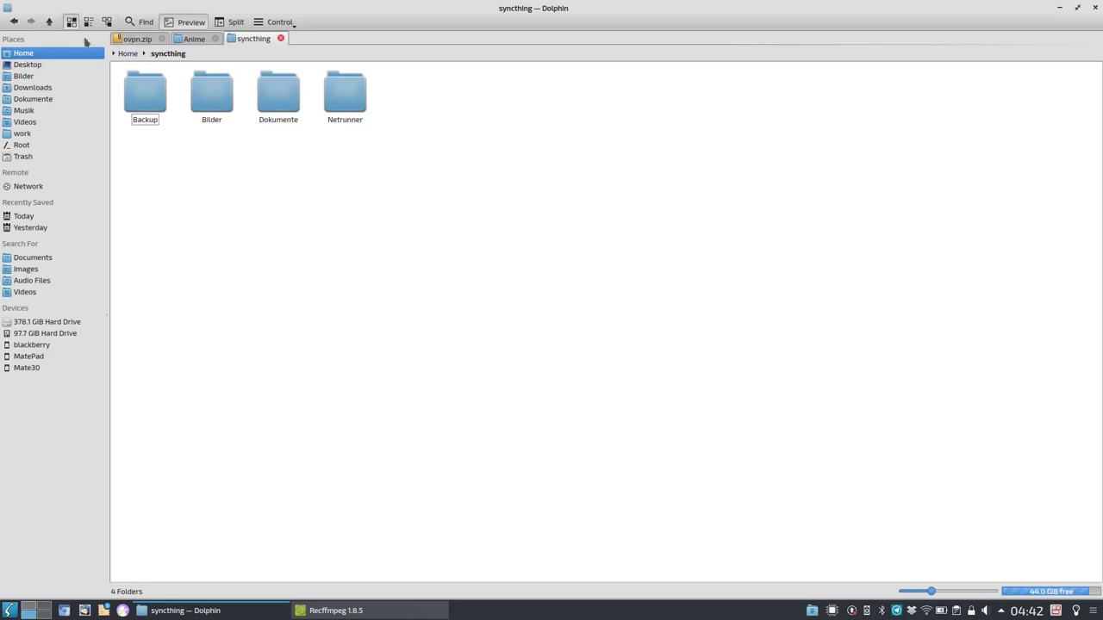
click(50, 21)
click(453, 199)
drag(430, 162, 48, 166)
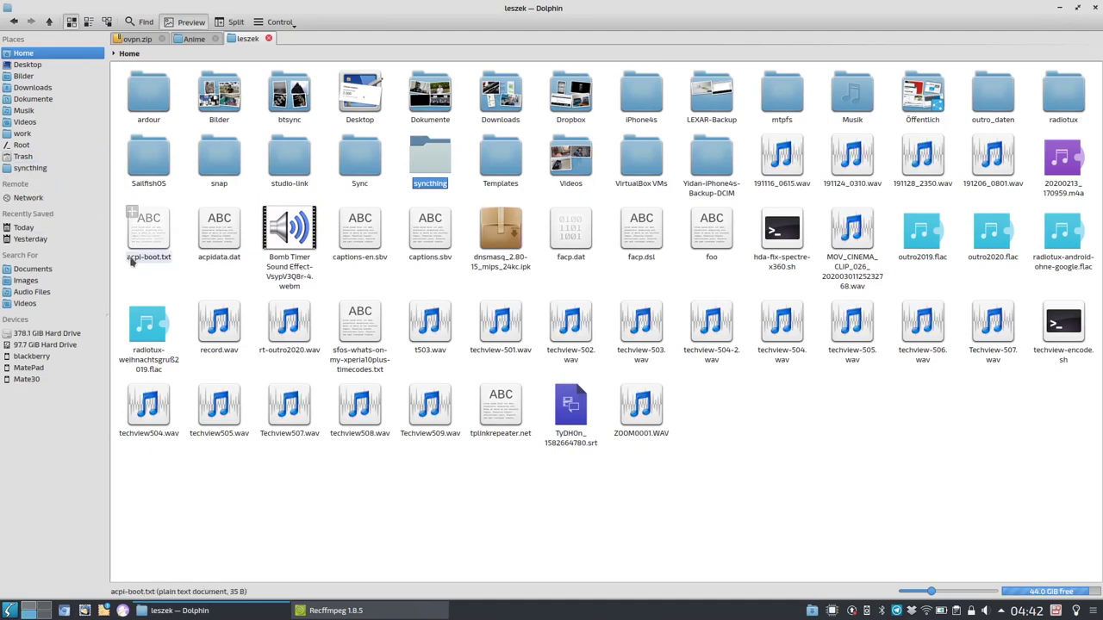
Edit the syncthing entry in Places and set its icon to folder-yellow
right_click(41, 169)
click(59, 198)
click(500, 286)
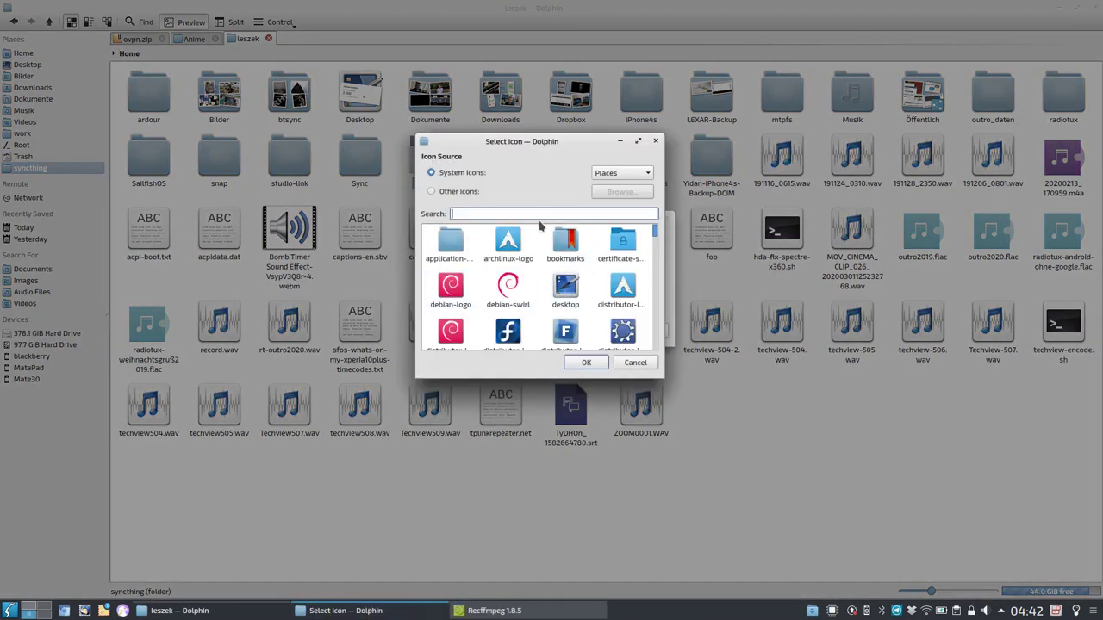
scroll(564, 285, down, 10)
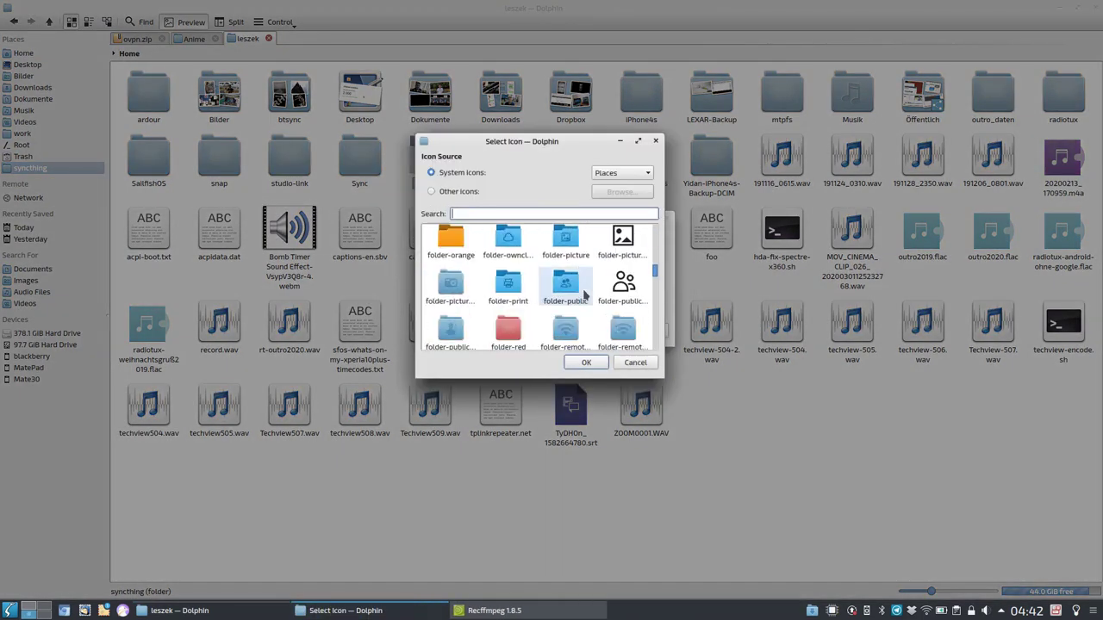
scroll(591, 296, down, 6)
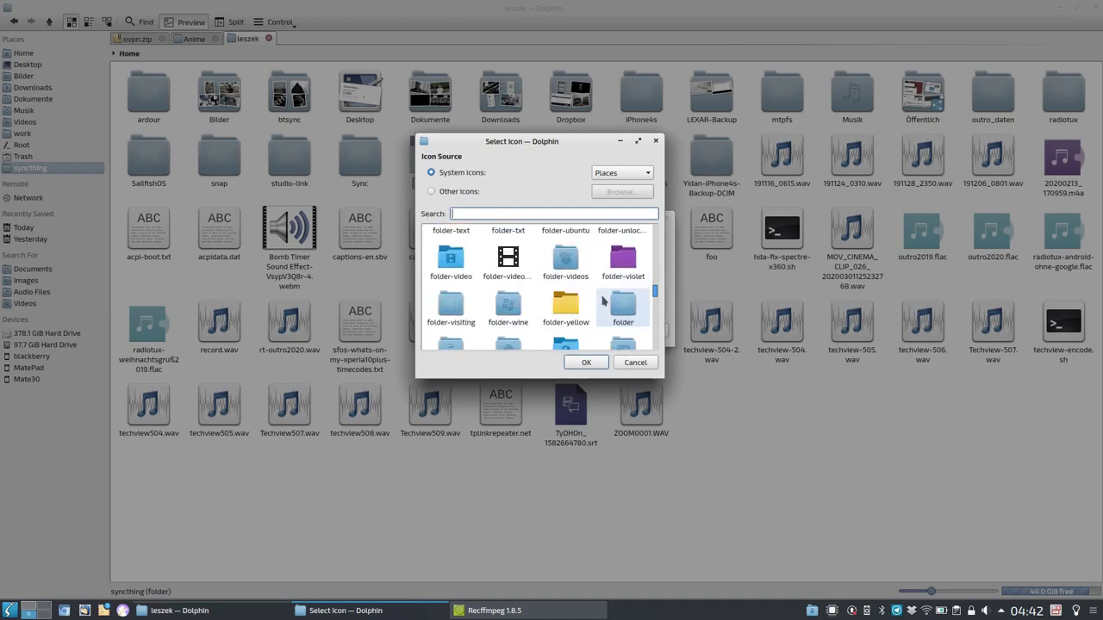
double_click(586, 319)
click(597, 331)
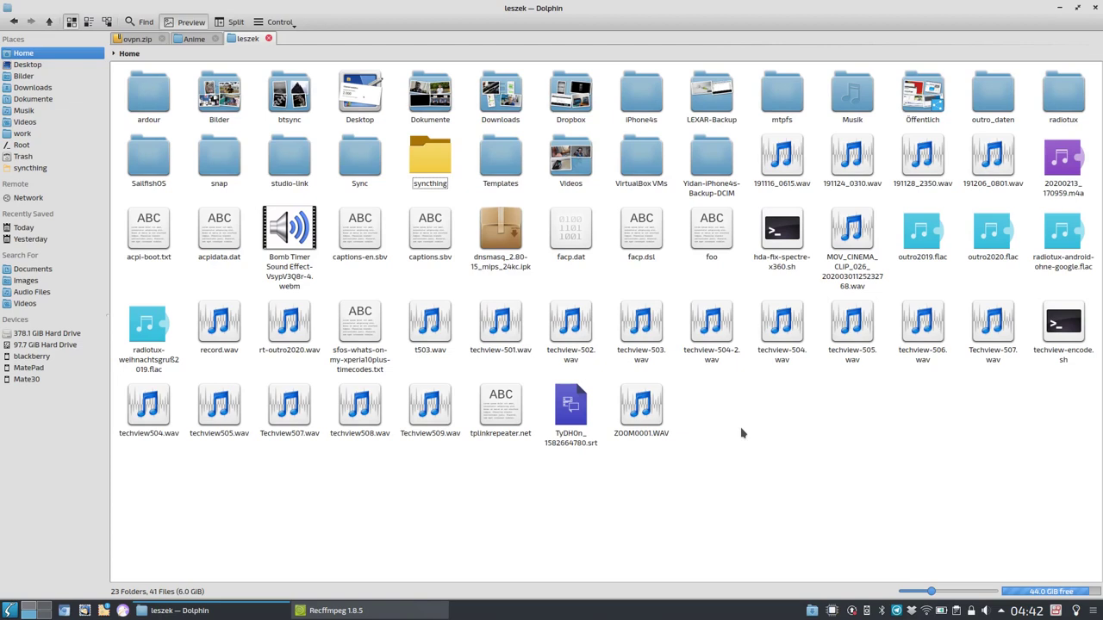
Go to the location tags: and open the live-build tag to view the folders assigned to it
click(233, 53)
key(ctrl+l)
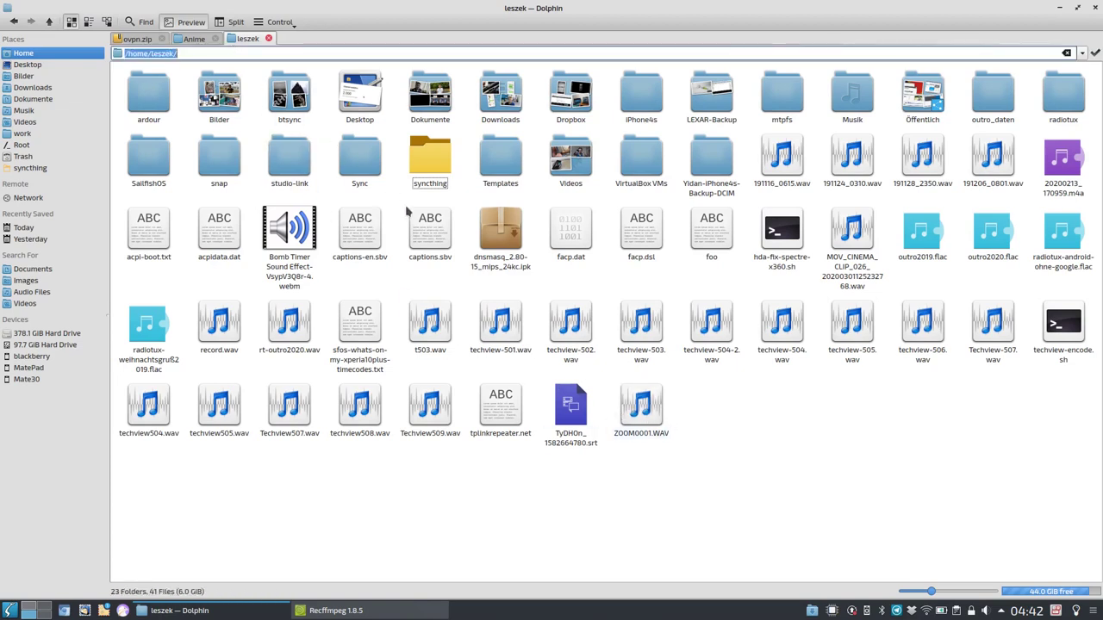
text(tags:)
key(Return)
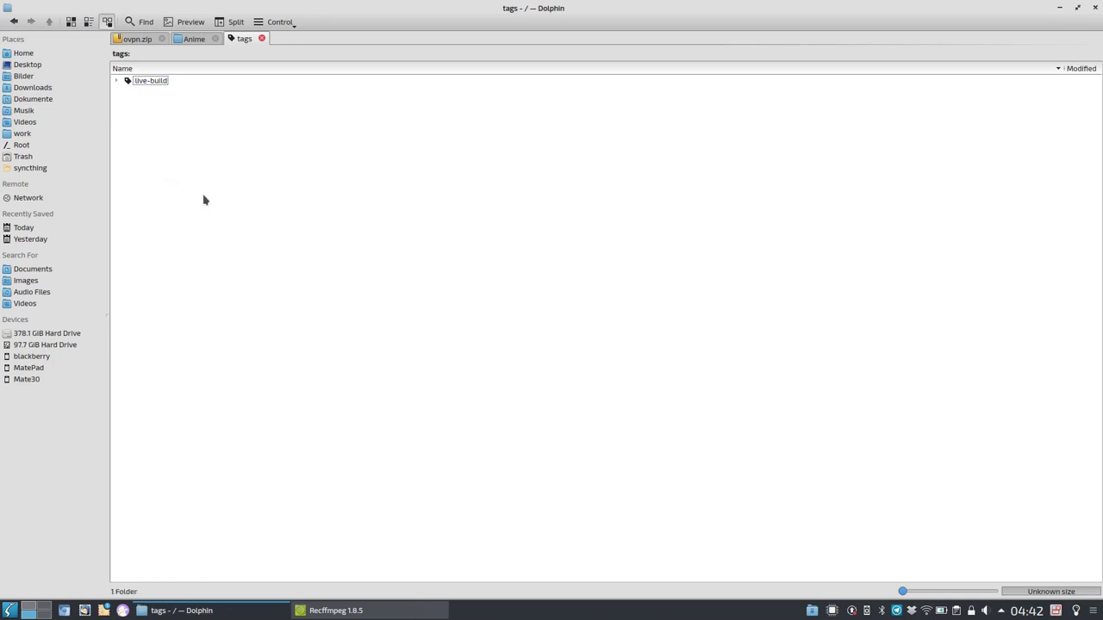
double_click(162, 81)
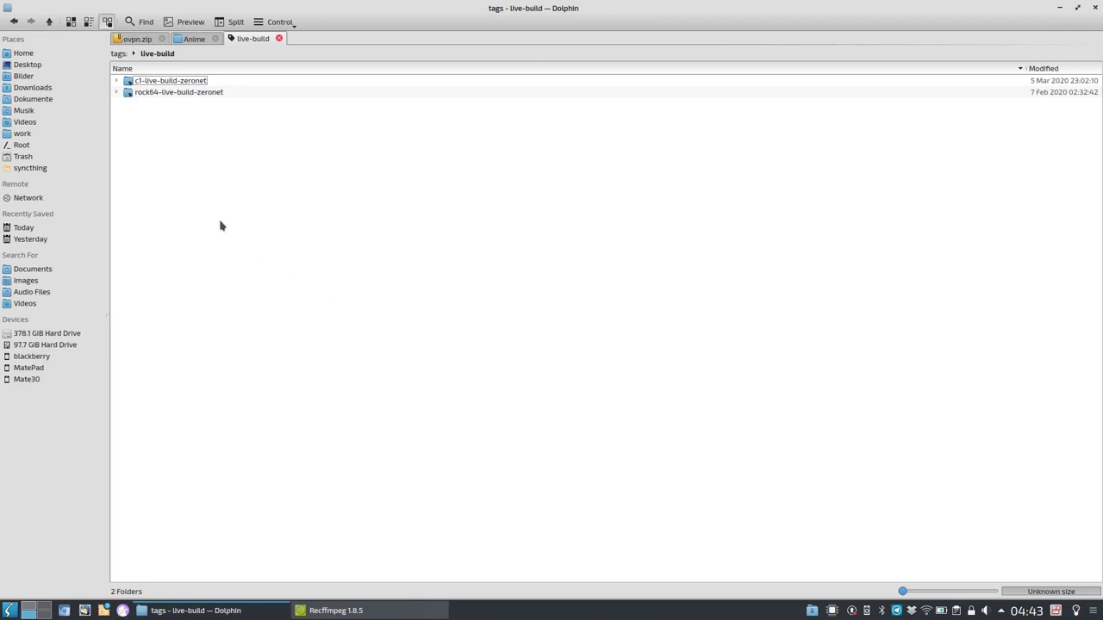
Open the Dokumente folder and select all the bs_meeting text files
click(73, 88)
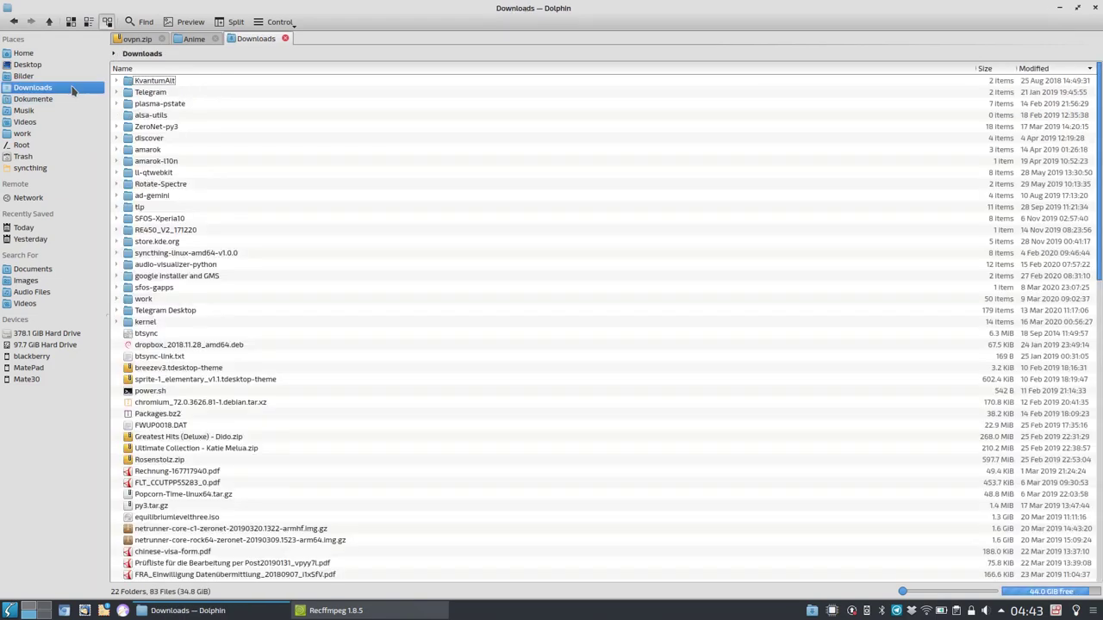
click(73, 98)
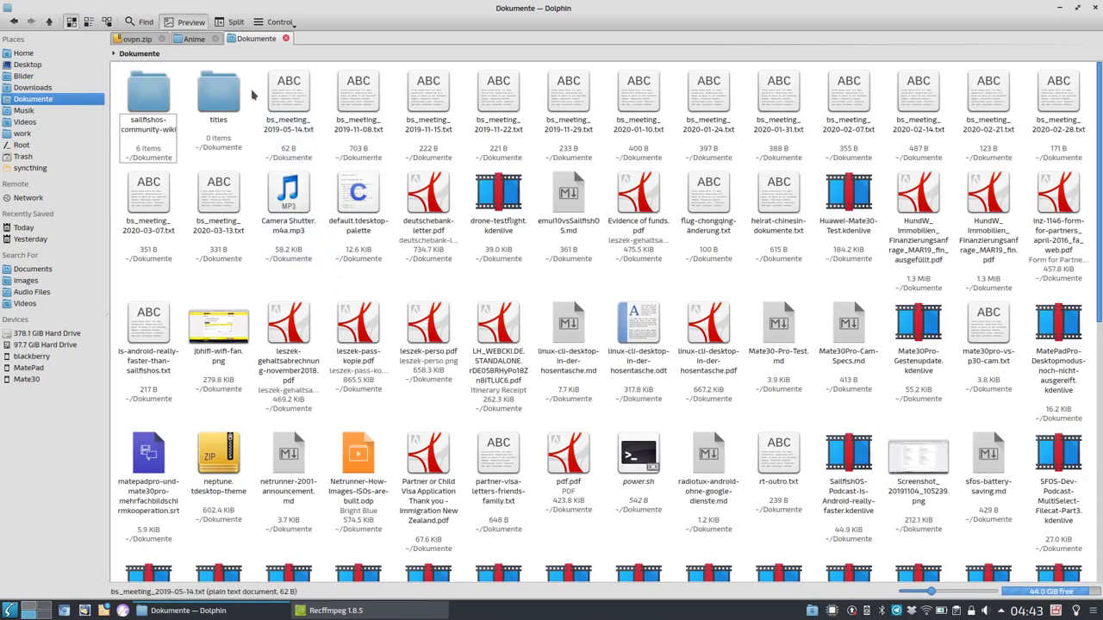
drag(260, 97, 1094, 104)
ctrl+click(173, 229)
ctrl+click(196, 241)
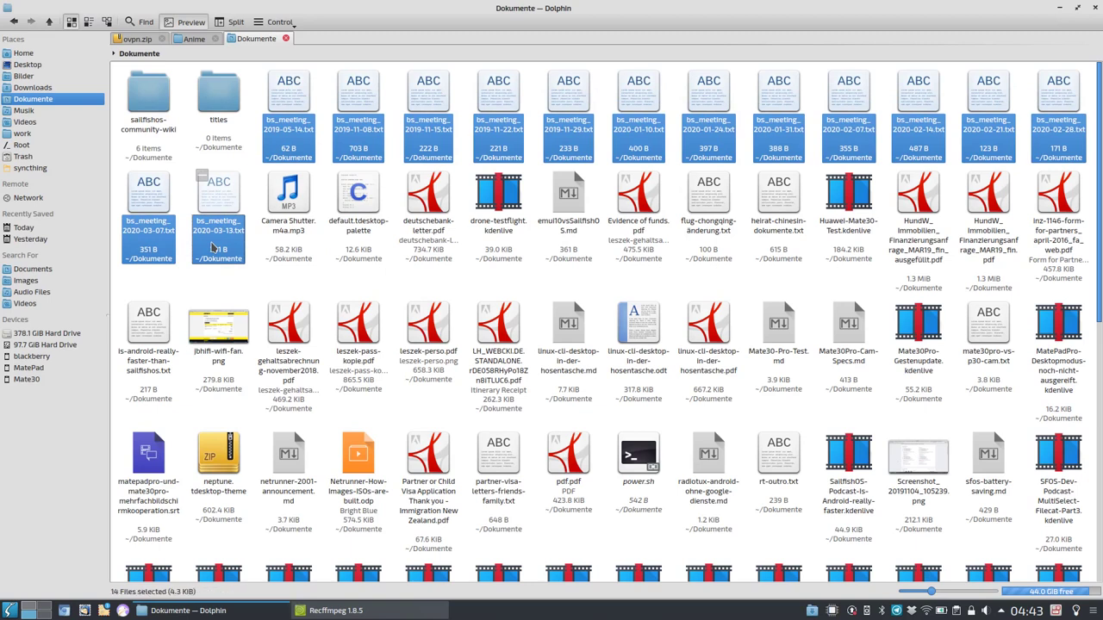
Check the joint properties of the selected bs_meeting files for a tagging option, cancel, and clear the selection
right_click(213, 248)
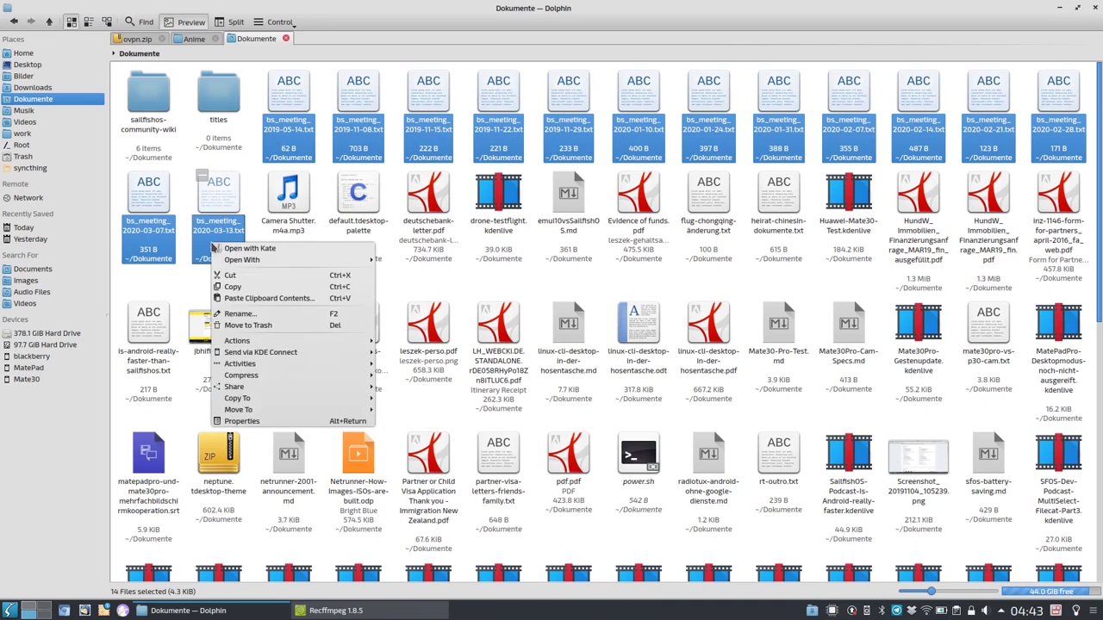
click(241, 421)
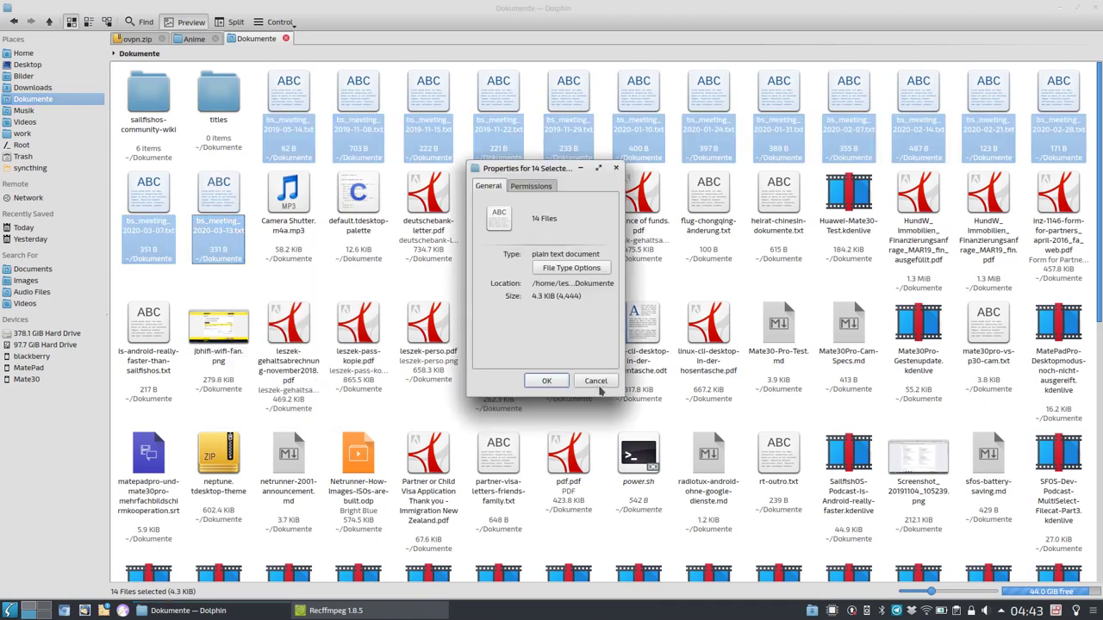
click(598, 384)
click(244, 284)
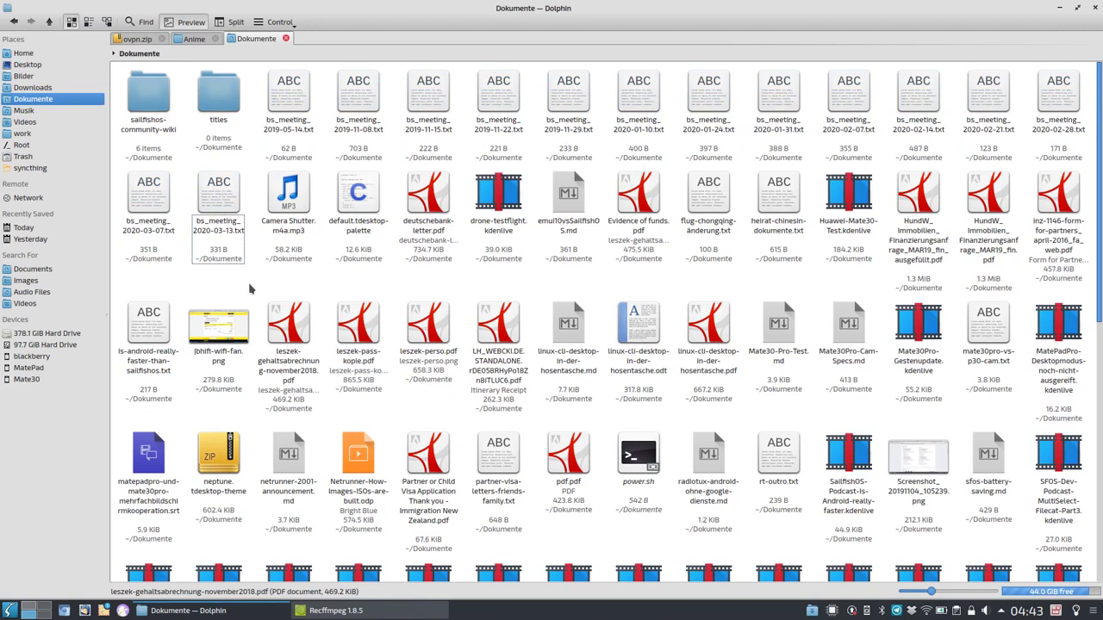
Create a new tag bs-meetings and assign it to bs_meeting_2020-03-13.txt through the file's details
right_click(221, 245)
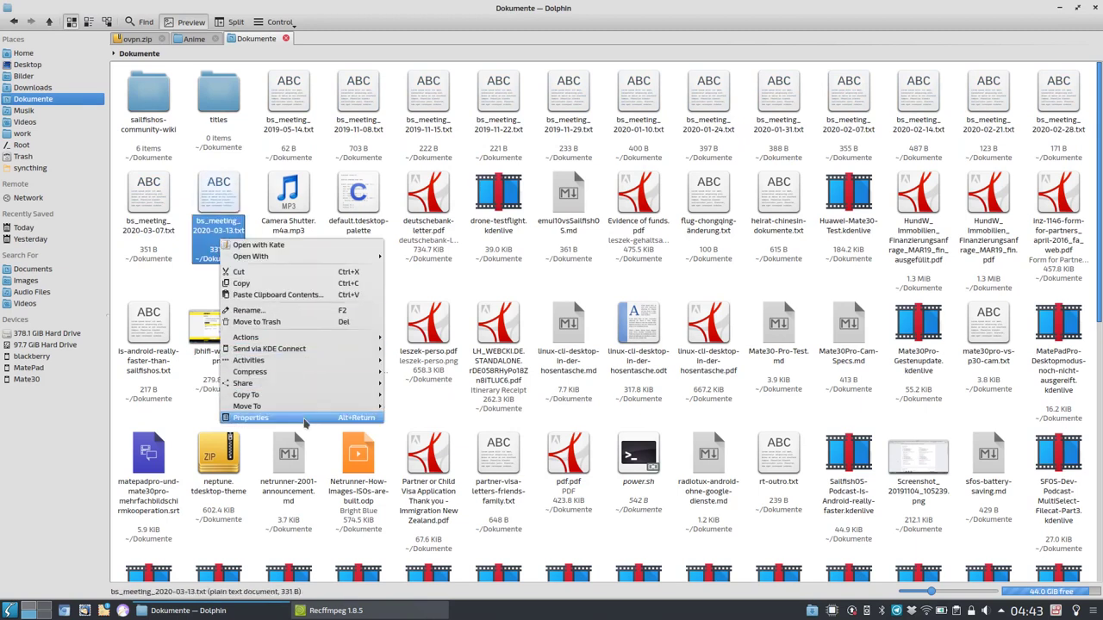
click(304, 419)
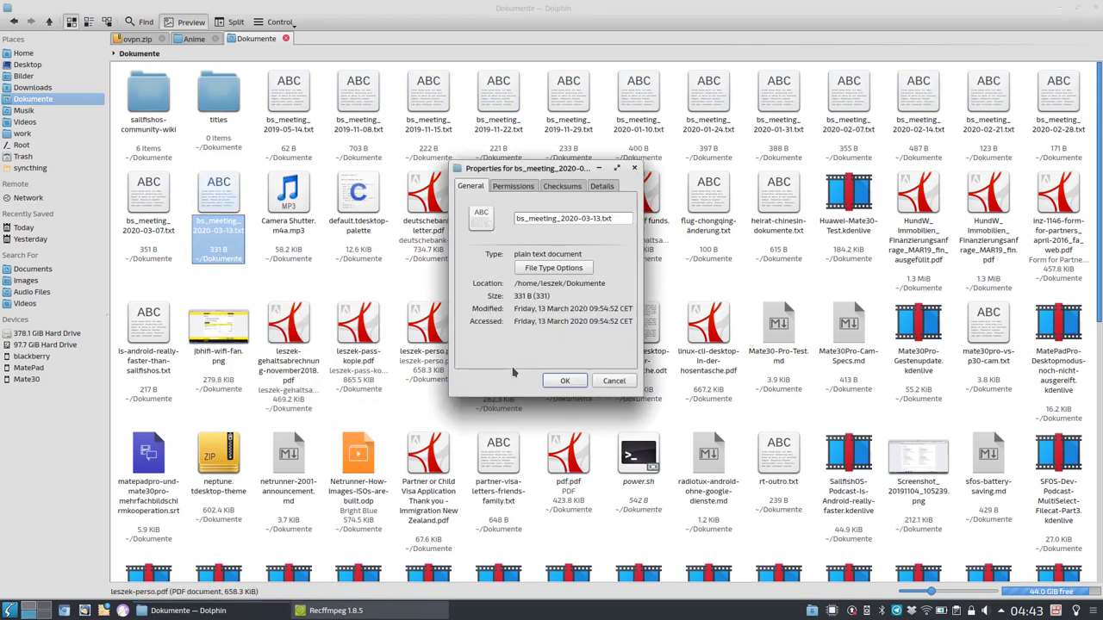
click(602, 187)
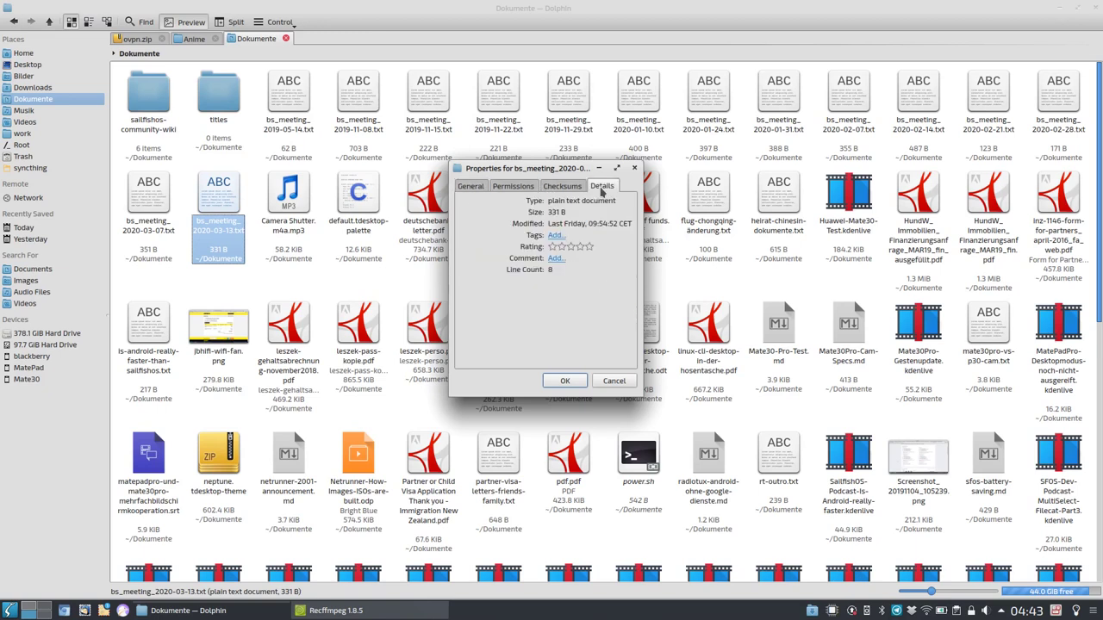
click(556, 235)
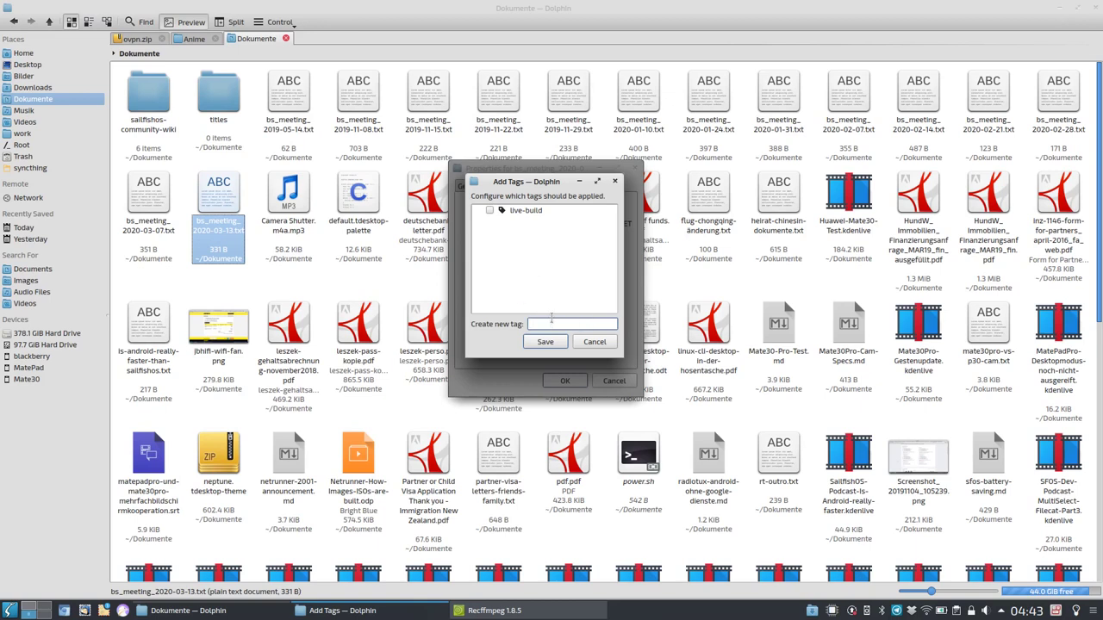
text(bs-meetings)
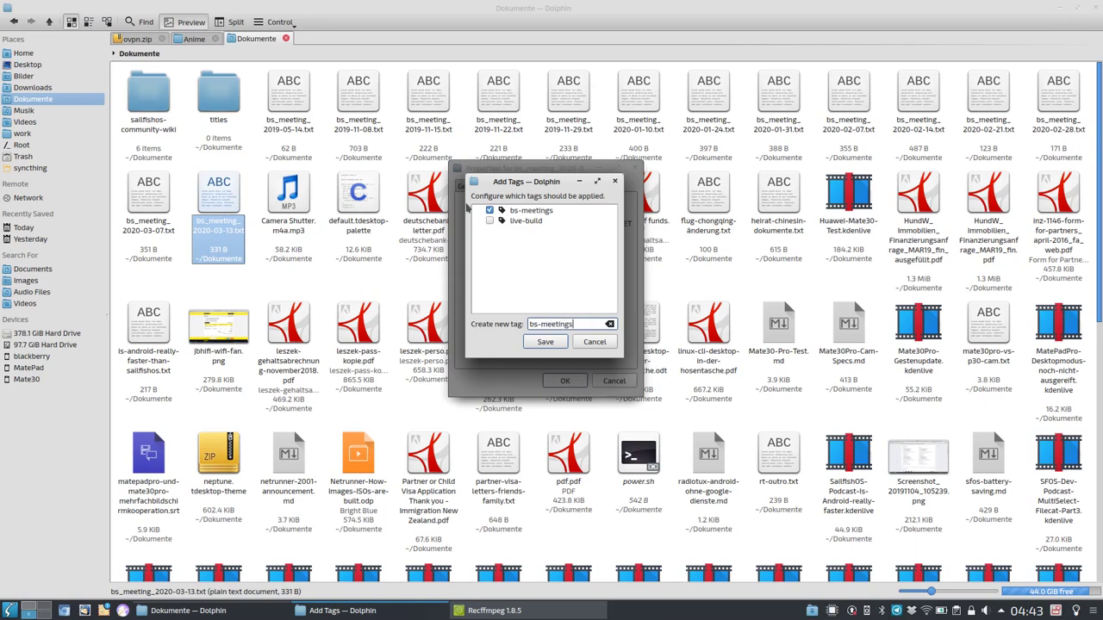
click(546, 343)
click(564, 381)
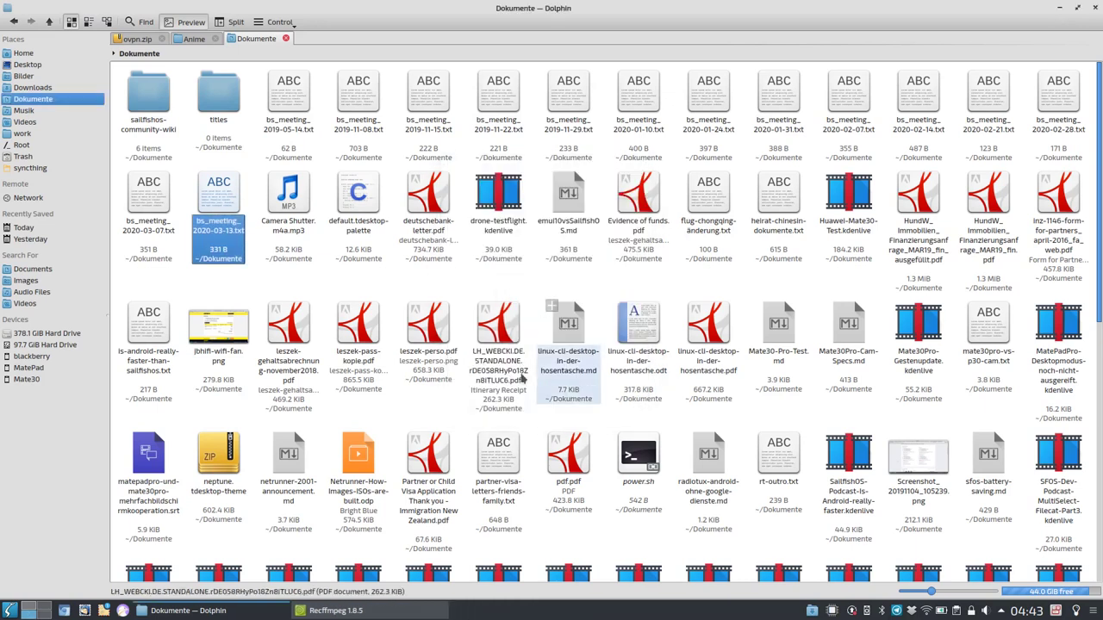
Assign the existing bs-meetings tag to bs_meeting_2020-03-07.txt through the file's details
right_click(153, 247)
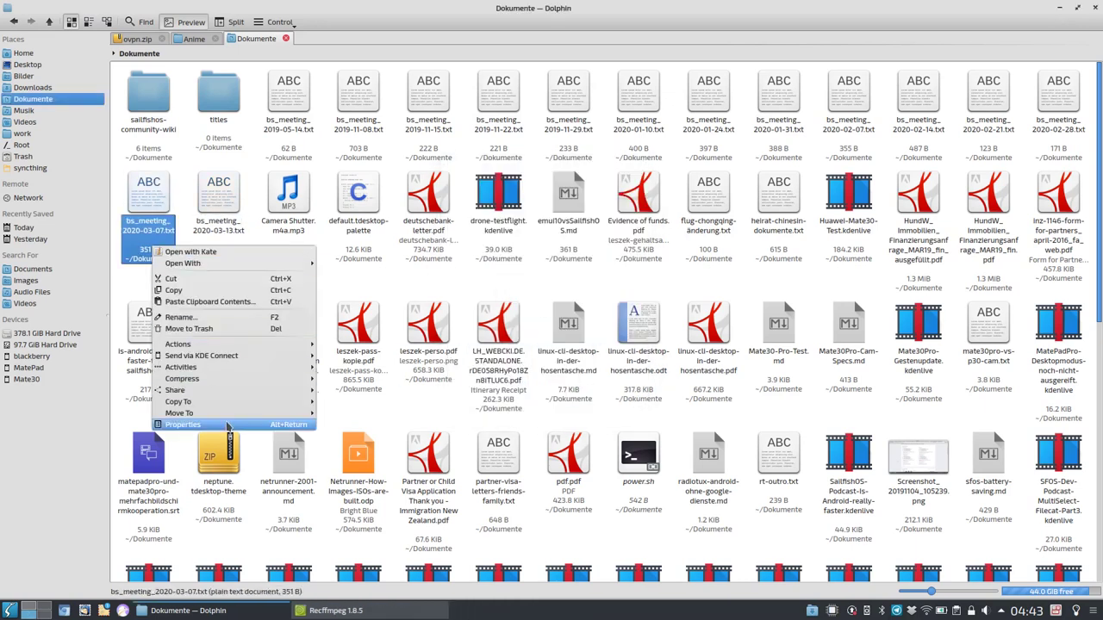
click(226, 425)
click(602, 187)
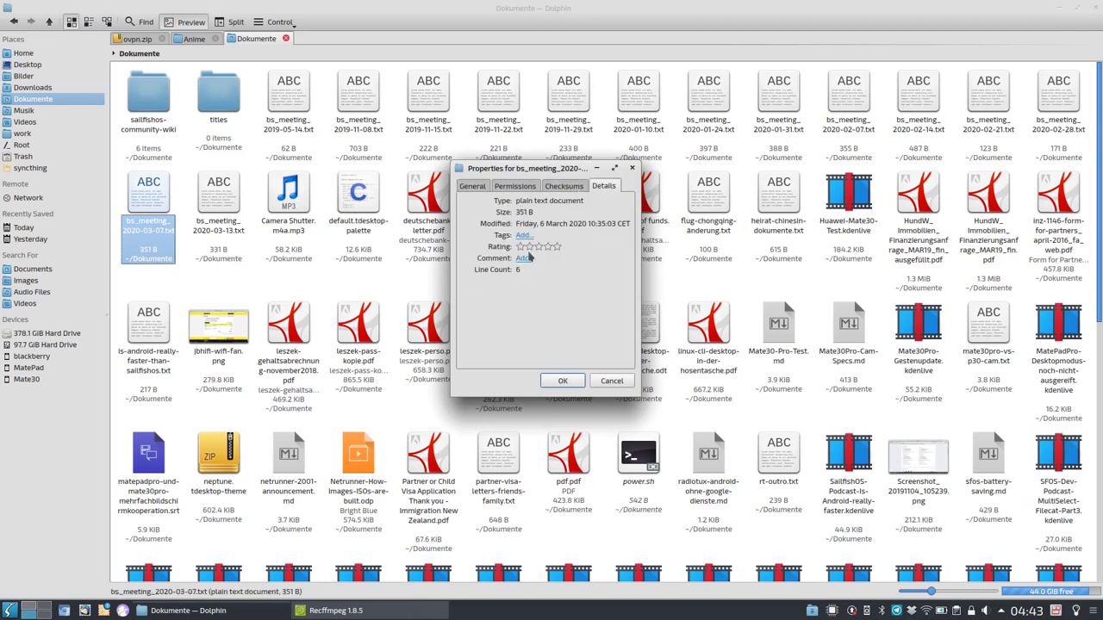
click(524, 235)
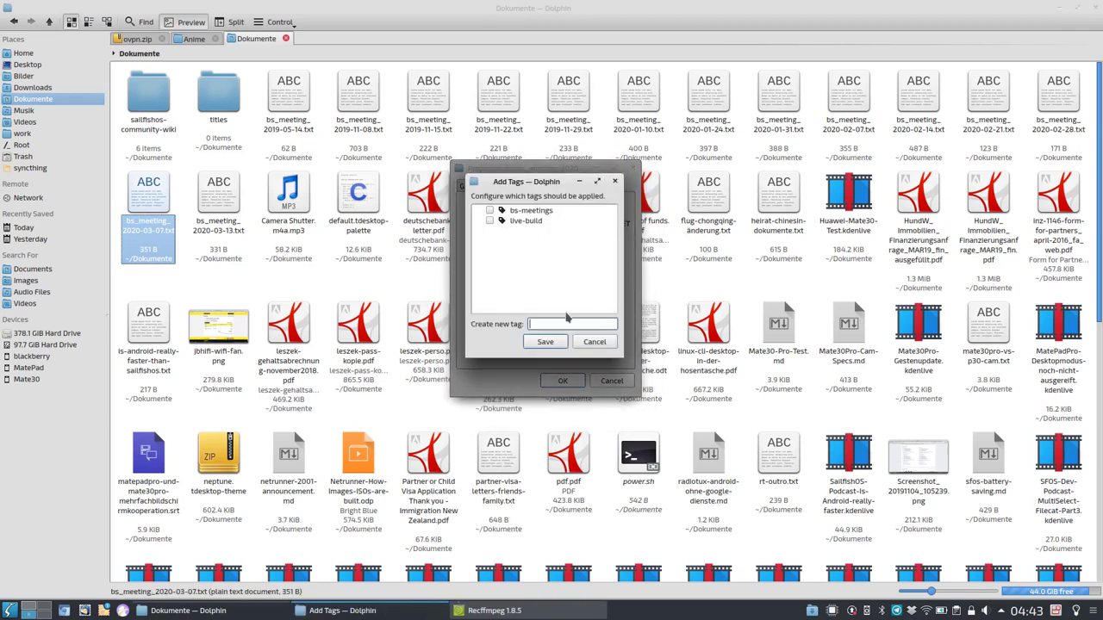
click(489, 210)
click(545, 343)
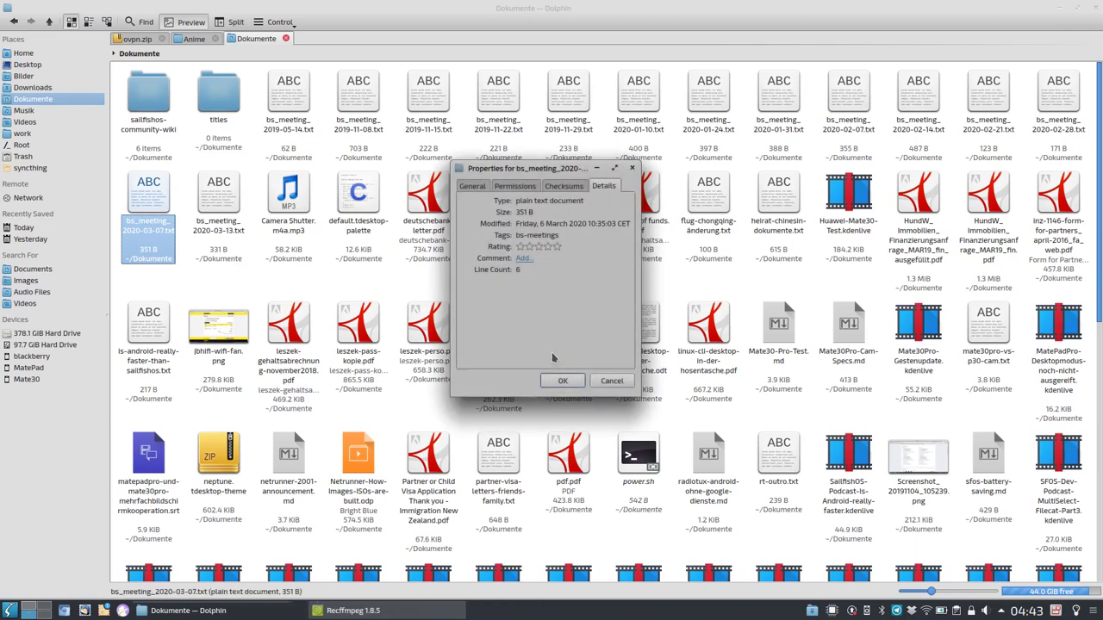
click(562, 381)
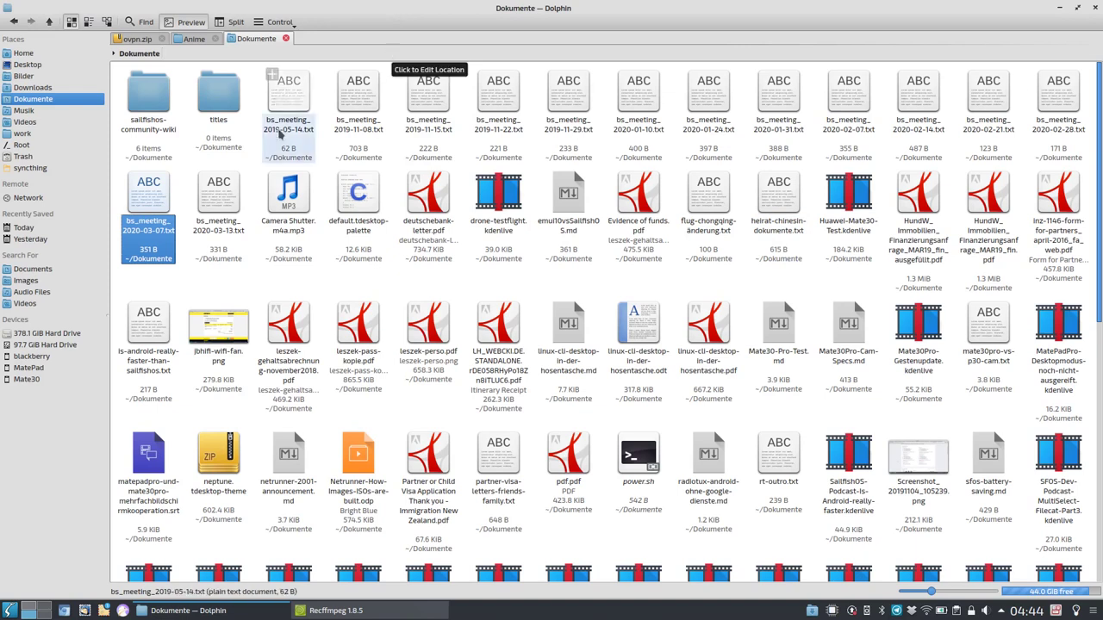
Go to the location tags:/bs-meetings/ to view the files carrying that tag
click(245, 53)
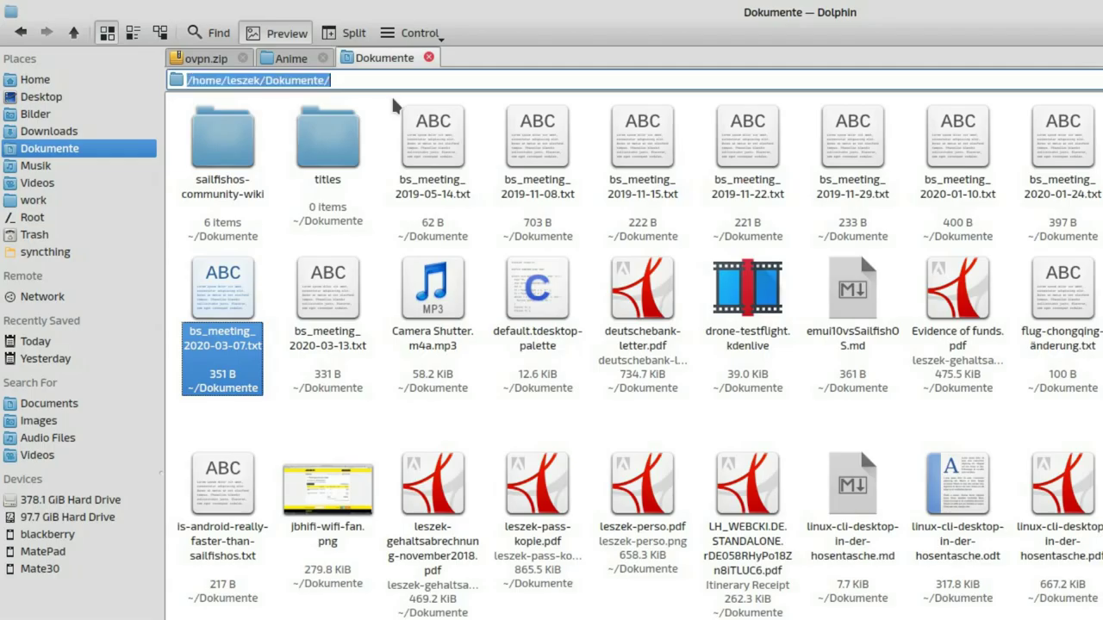
text(tags:/bs-meetings/)
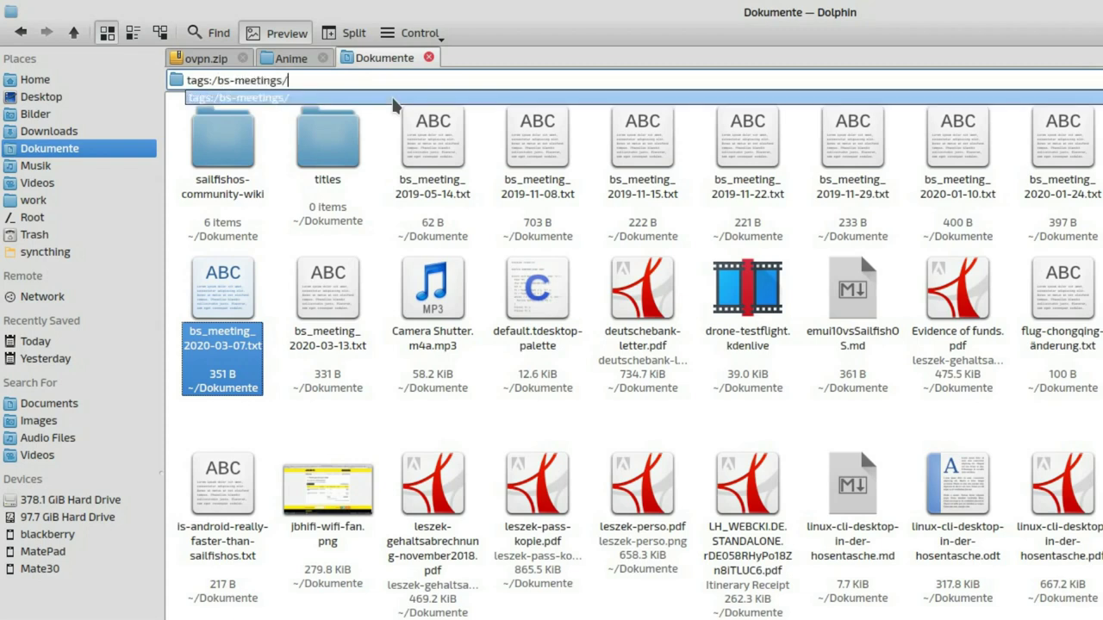
key(Return)
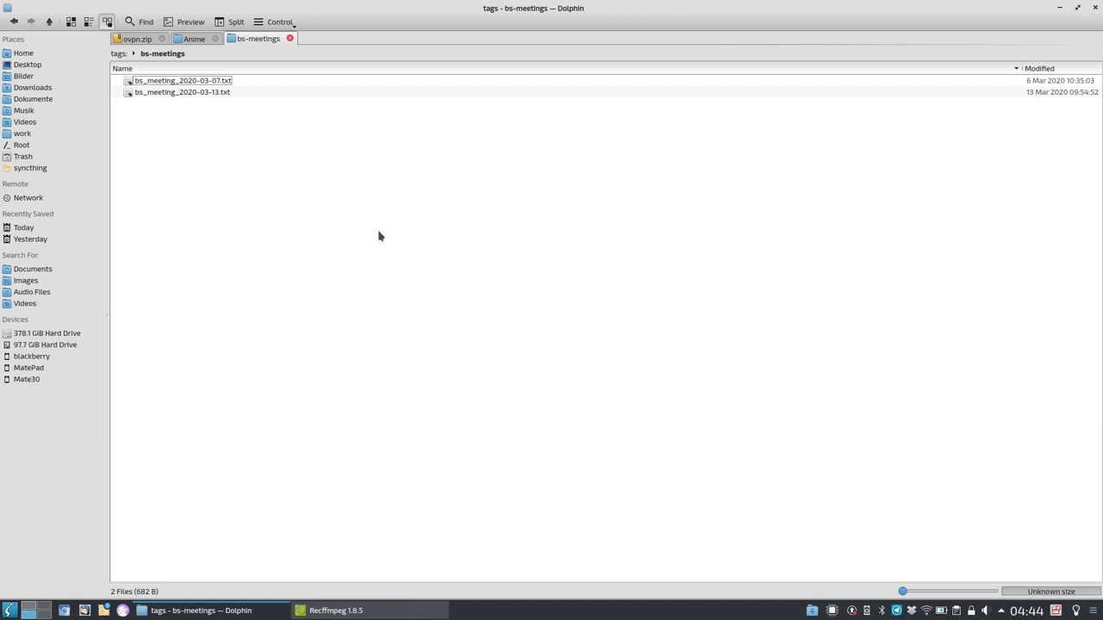
click(134, 54)
click(267, 132)
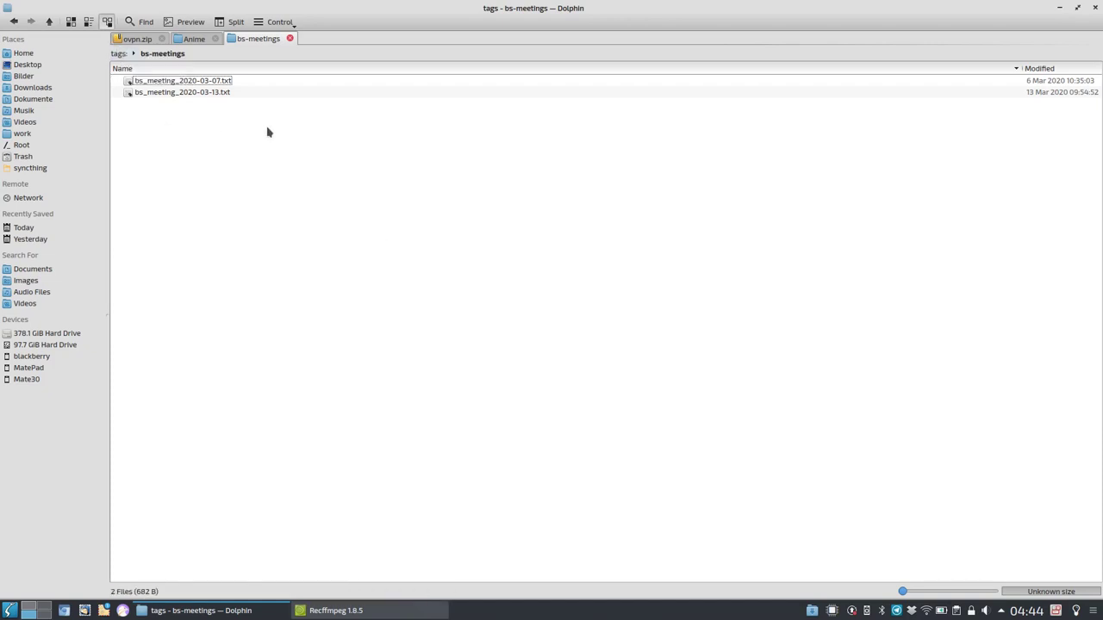
Make the tag location editable and add tags:/bs-meetings/ as a new entry at the end of Places
click(216, 50)
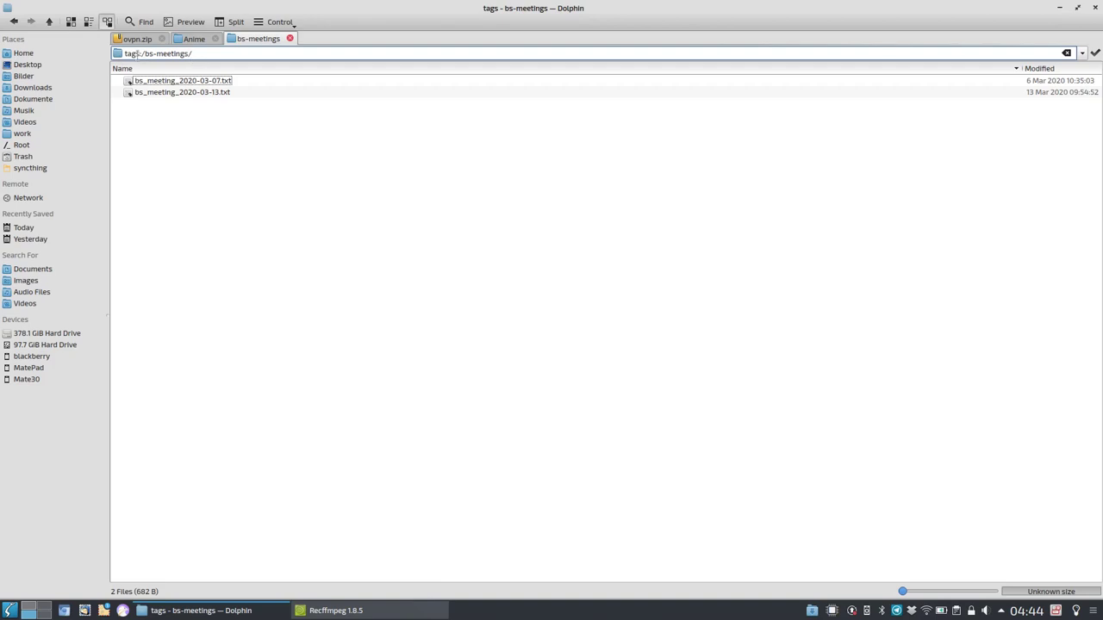
drag(119, 55, 83, 188)
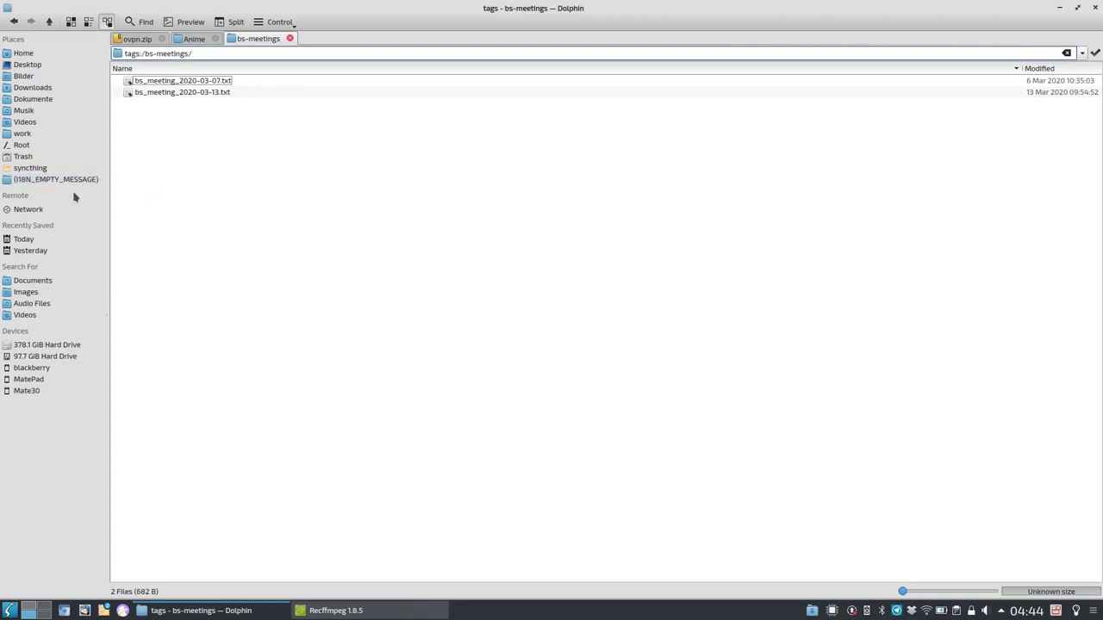
click(72, 183)
Edit the new Places entry, labelling it Bs-Meetings and giving it a green folder icon
right_click(59, 183)
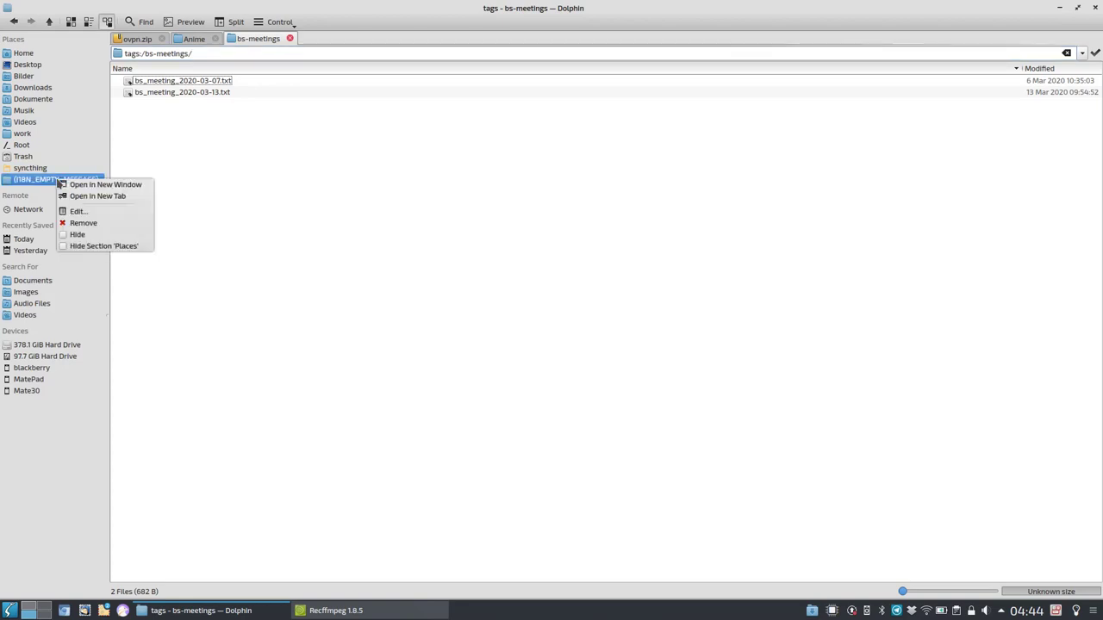
click(78, 214)
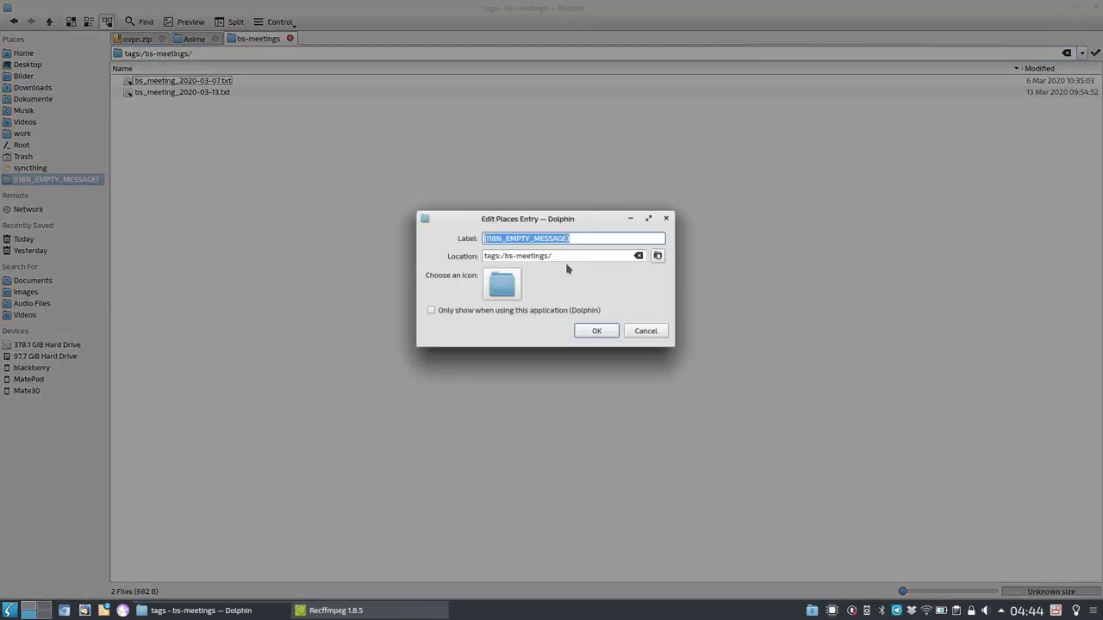
text(Bs-Meetings)
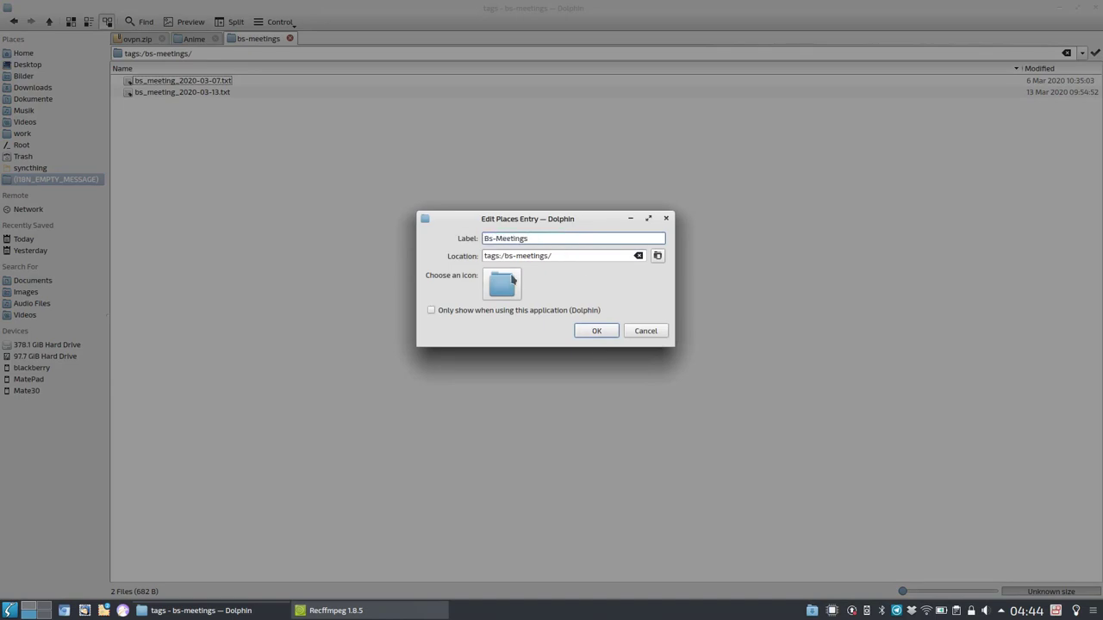
click(506, 277)
scroll(558, 283, down, 8)
double_click(448, 304)
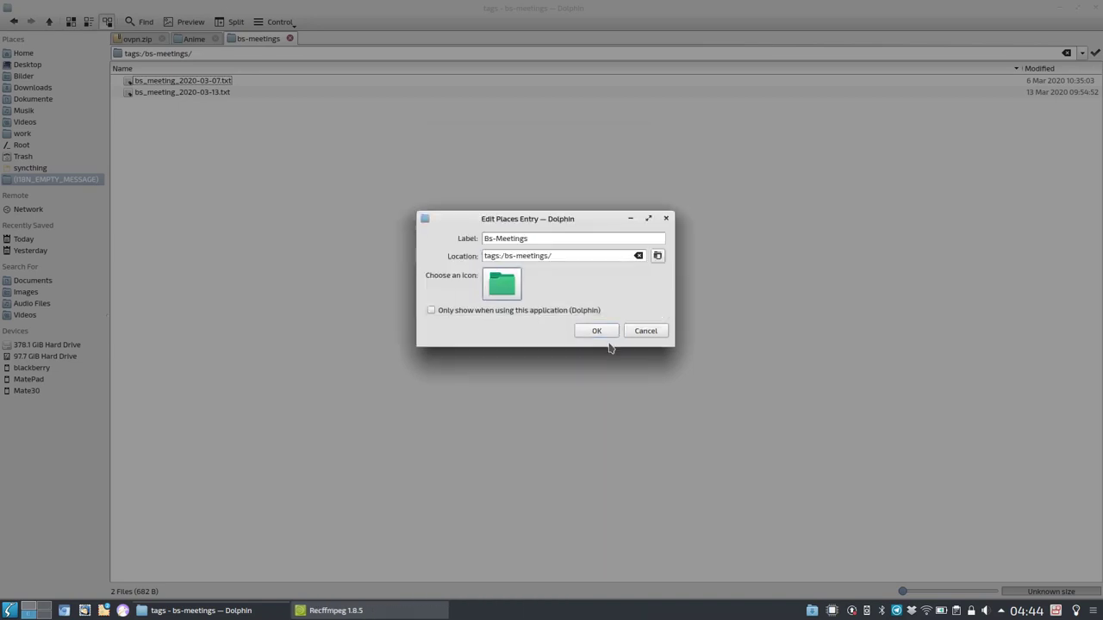
click(599, 330)
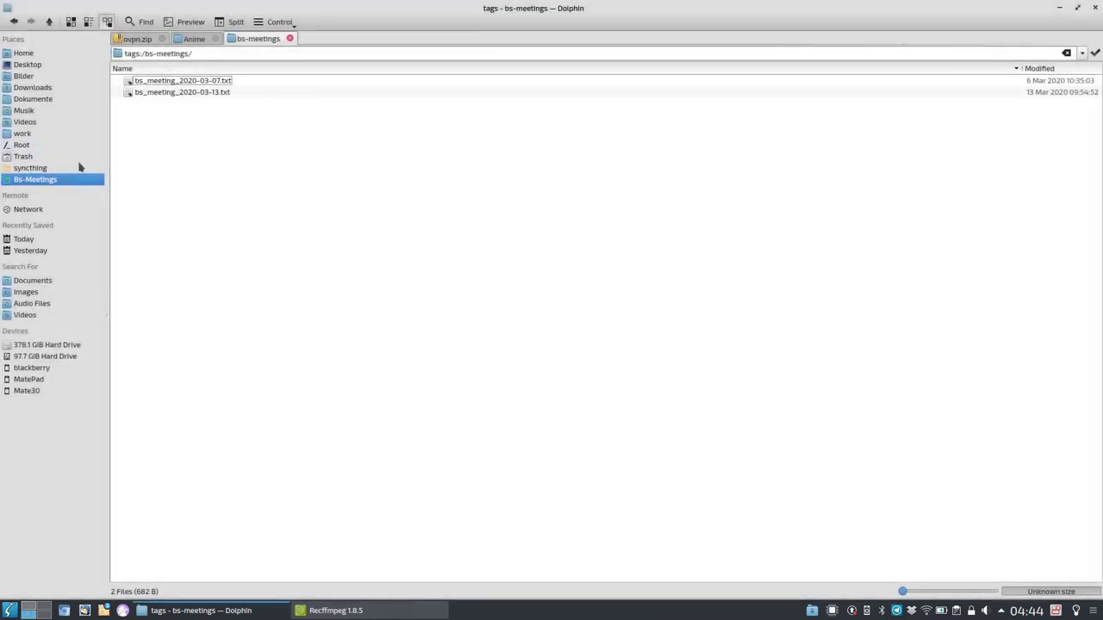
Reopen the Bs-Meetings place from Home, then view the predefined Documents search and close it
click(25, 53)
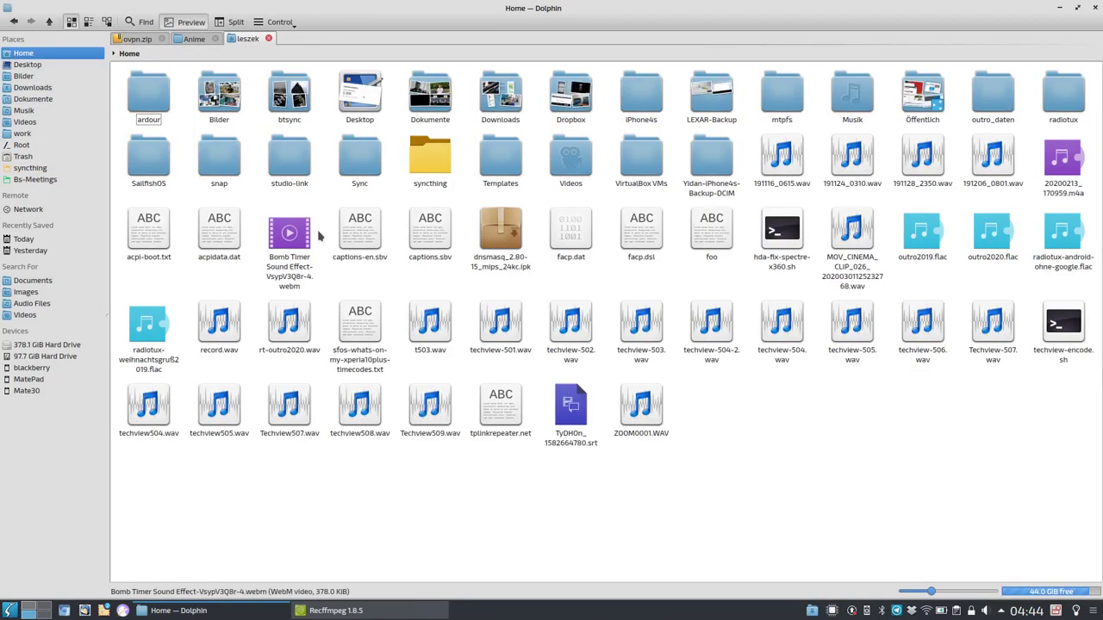
click(36, 180)
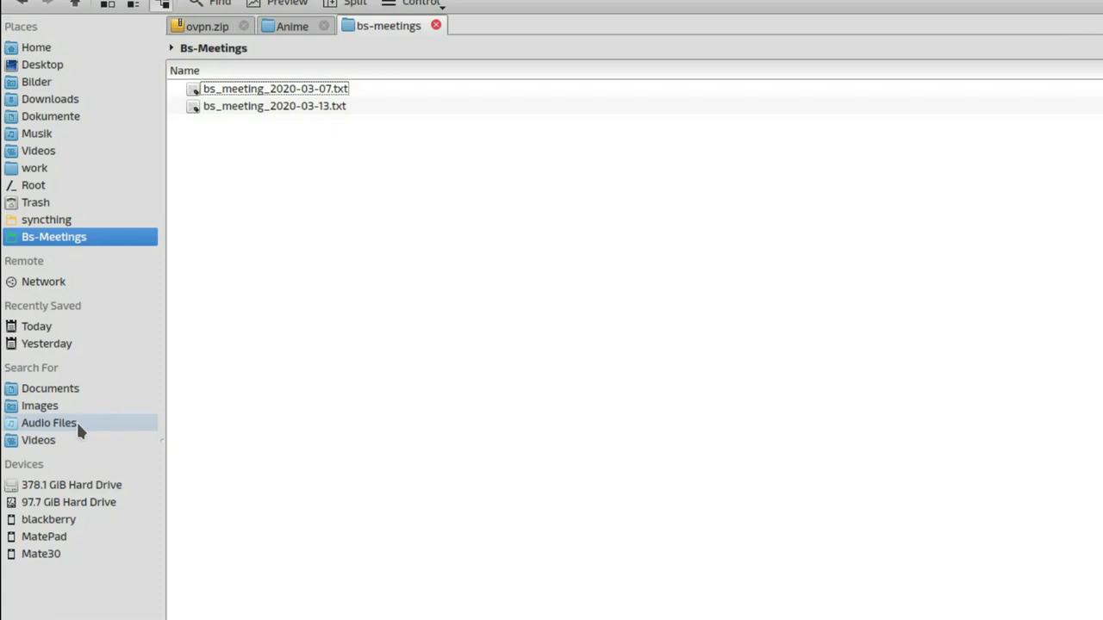
click(77, 393)
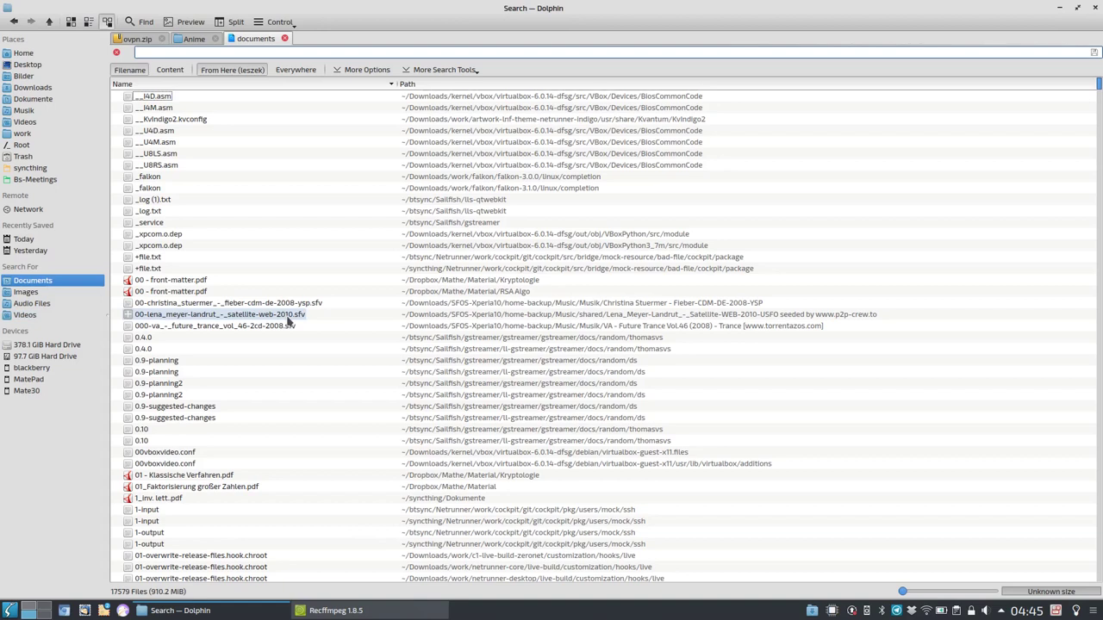
click(116, 52)
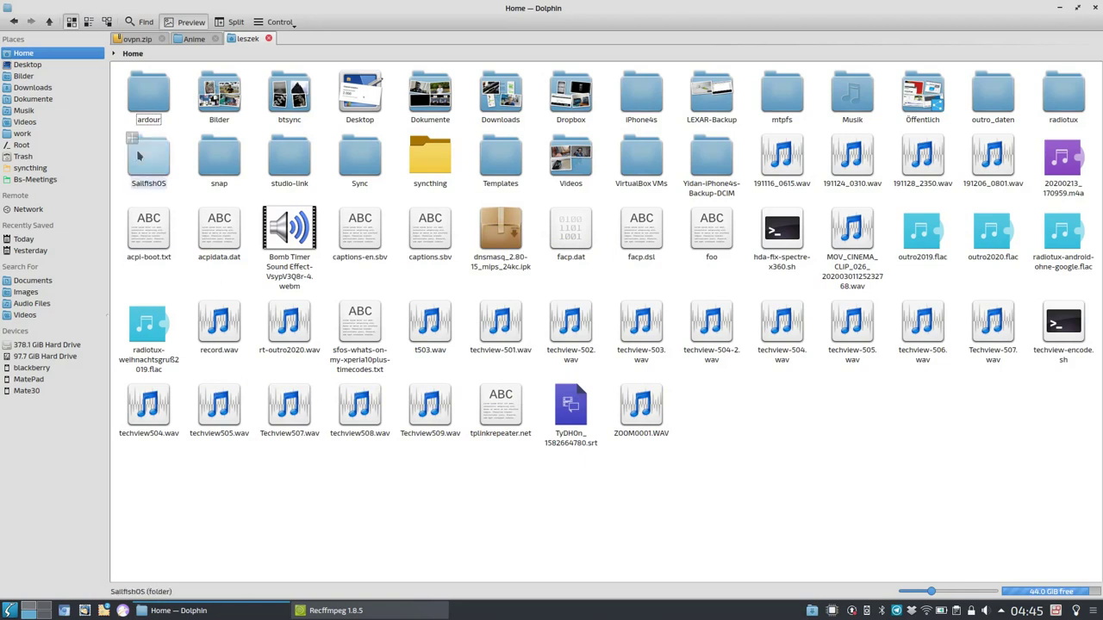
Set the Places icon size to Medium (22x22) and unlock the panels
right_click(72, 43)
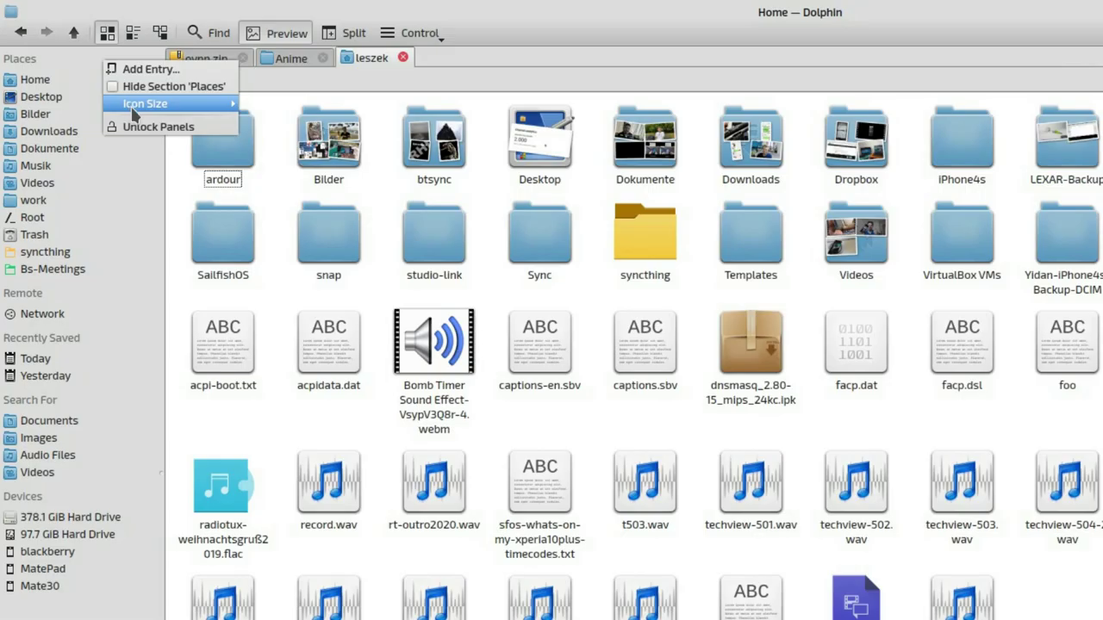
mouse_move(102, 71)
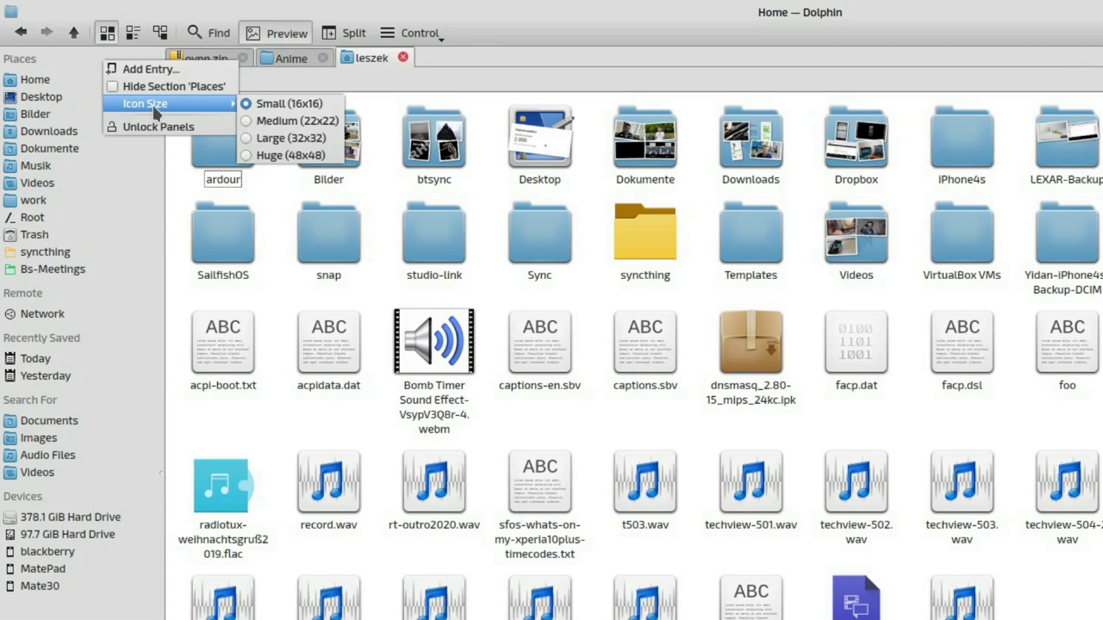
click(330, 138)
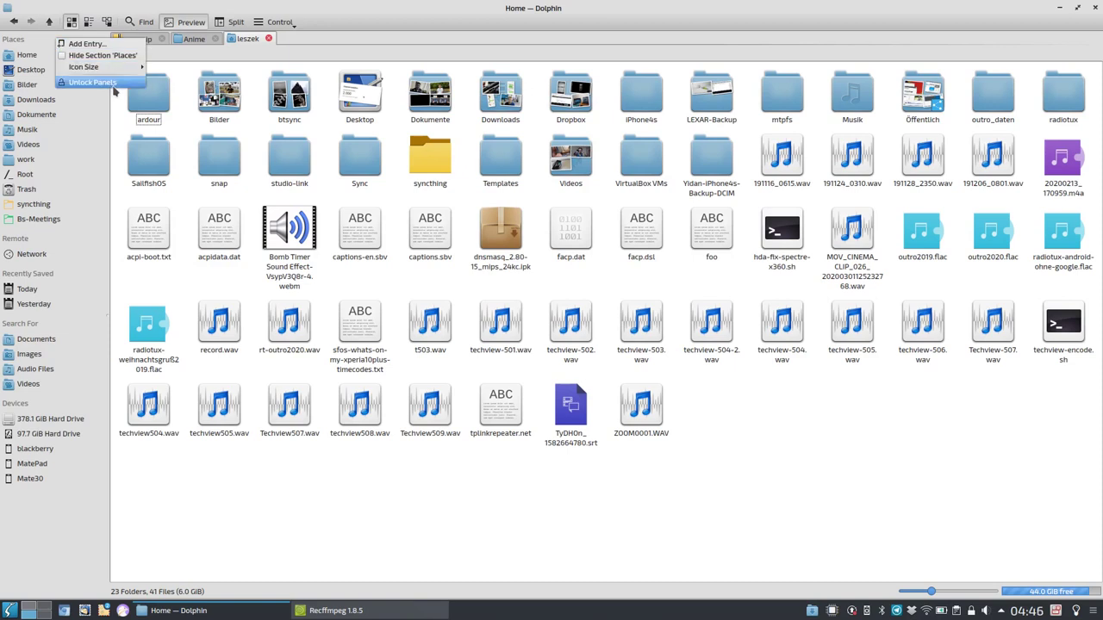
click(112, 86)
mouse_move(47, 36)
mouse_down()
mouse_move(398, 77)
mouse_move(913, 78)
mouse_move(1047, 43)
mouse_move(52, 43)
mouse_up()
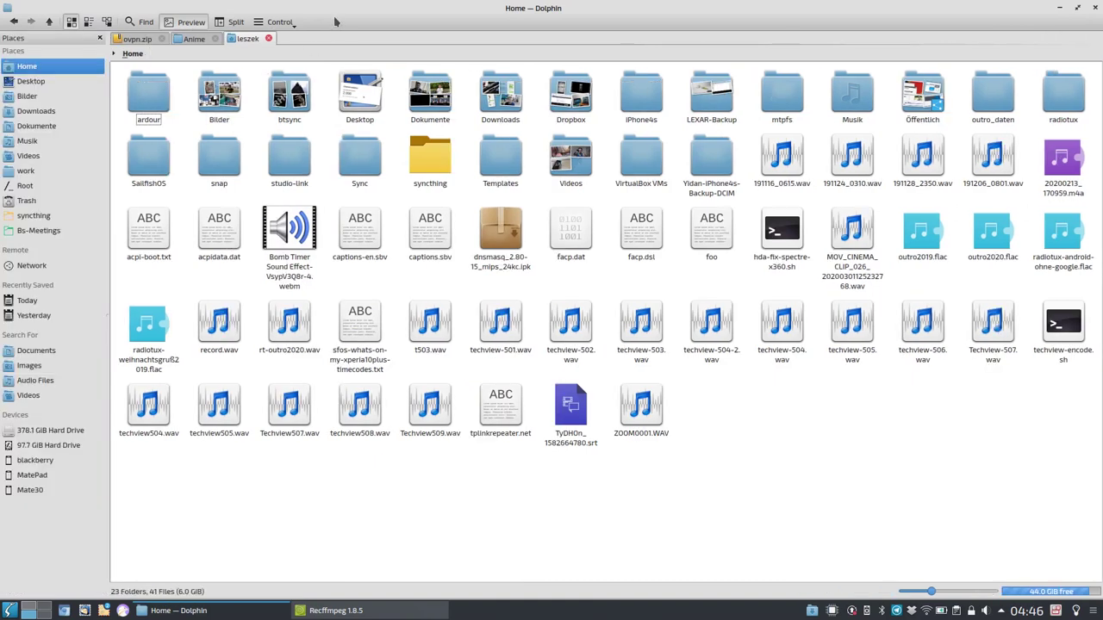
Set the toolbar's text position to Icons Only
right_click(320, 24)
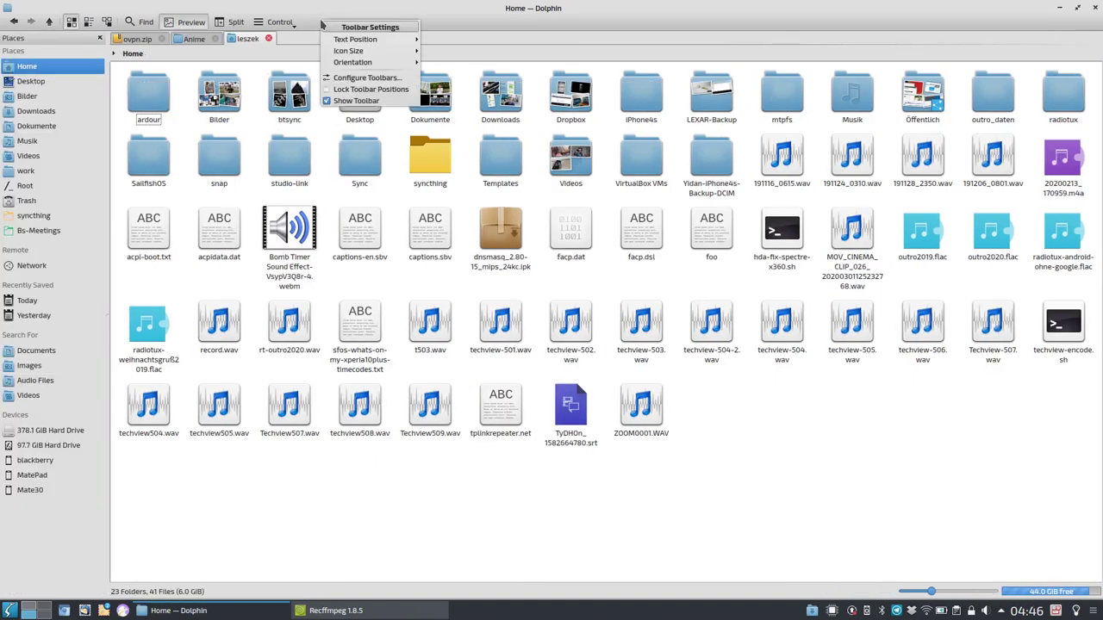
mouse_move(344, 45)
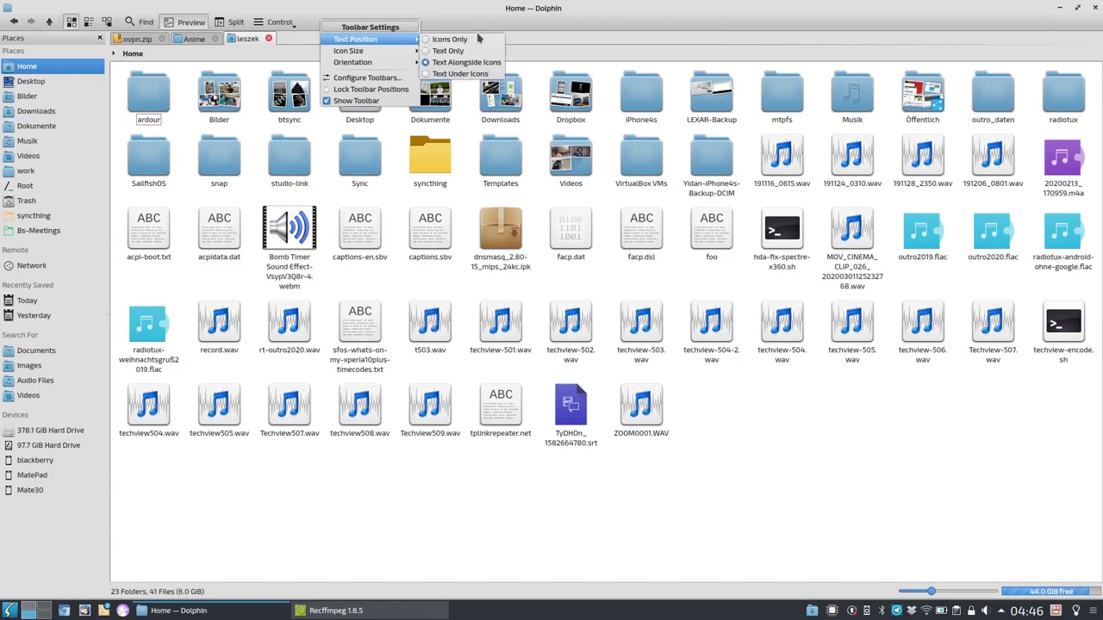
click(441, 40)
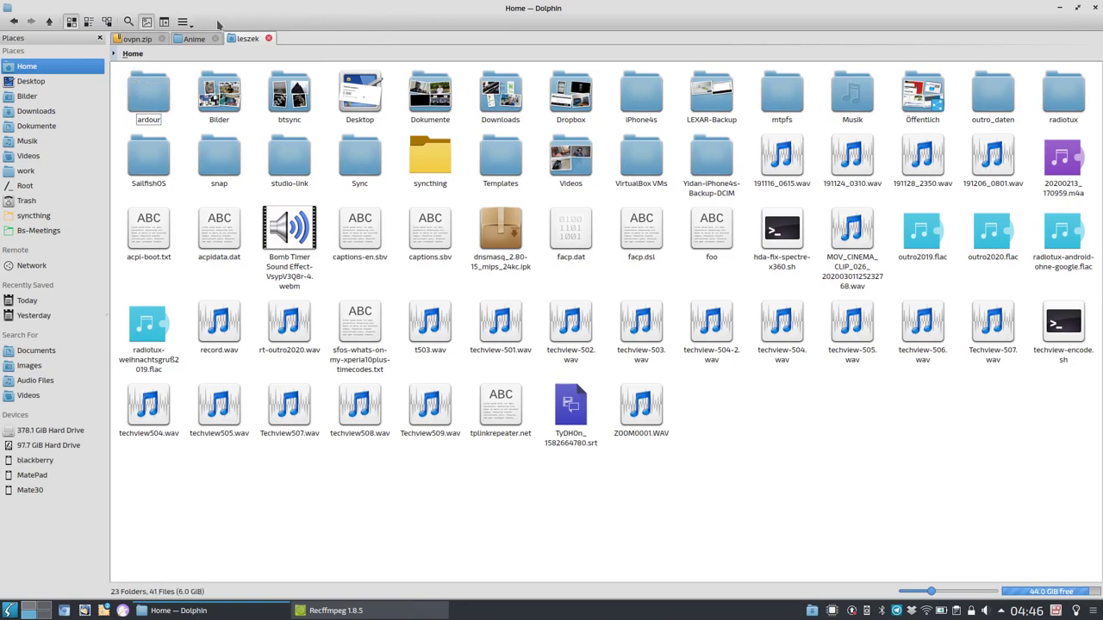
Browse the available toolbar actions, add Quit after Split in the current actions, and apply the change
right_click(233, 26)
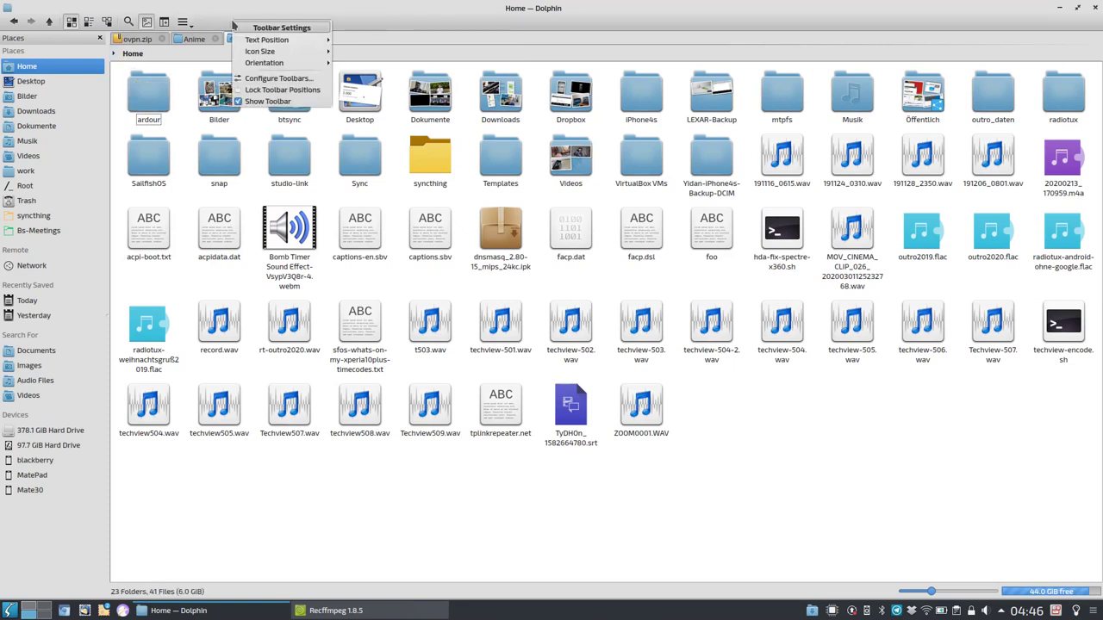
click(276, 78)
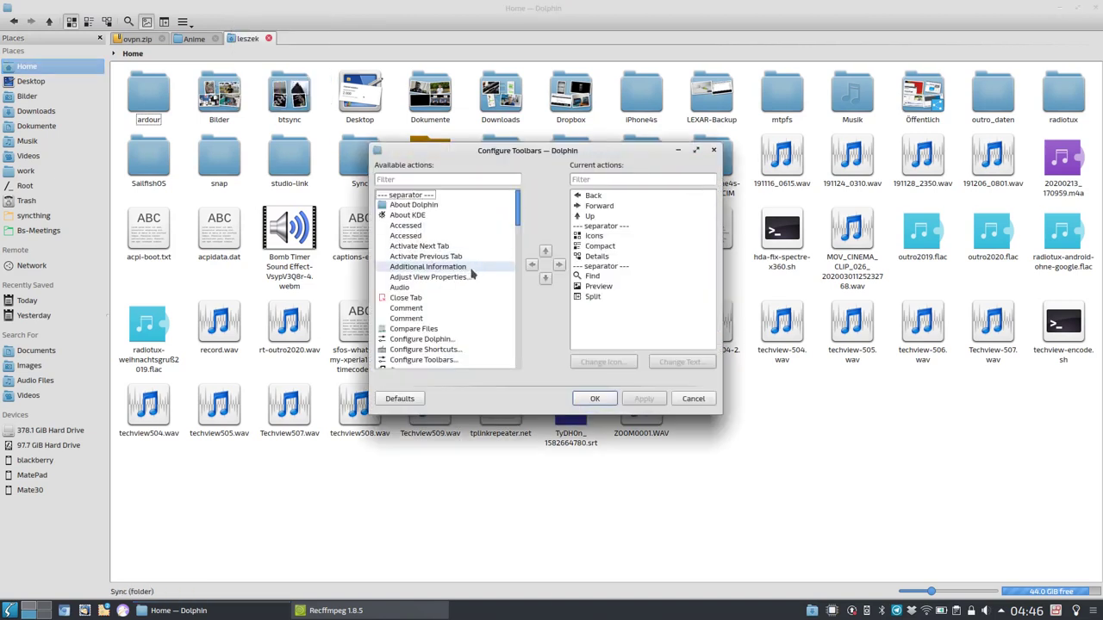
scroll(466, 302, down, 10)
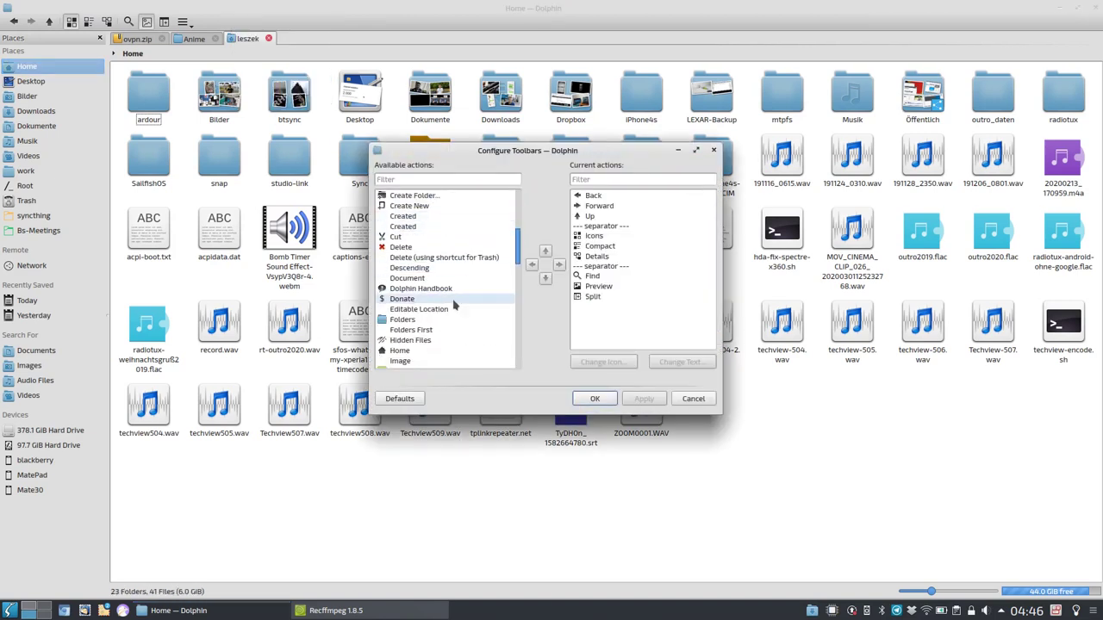
scroll(445, 294, down, 4)
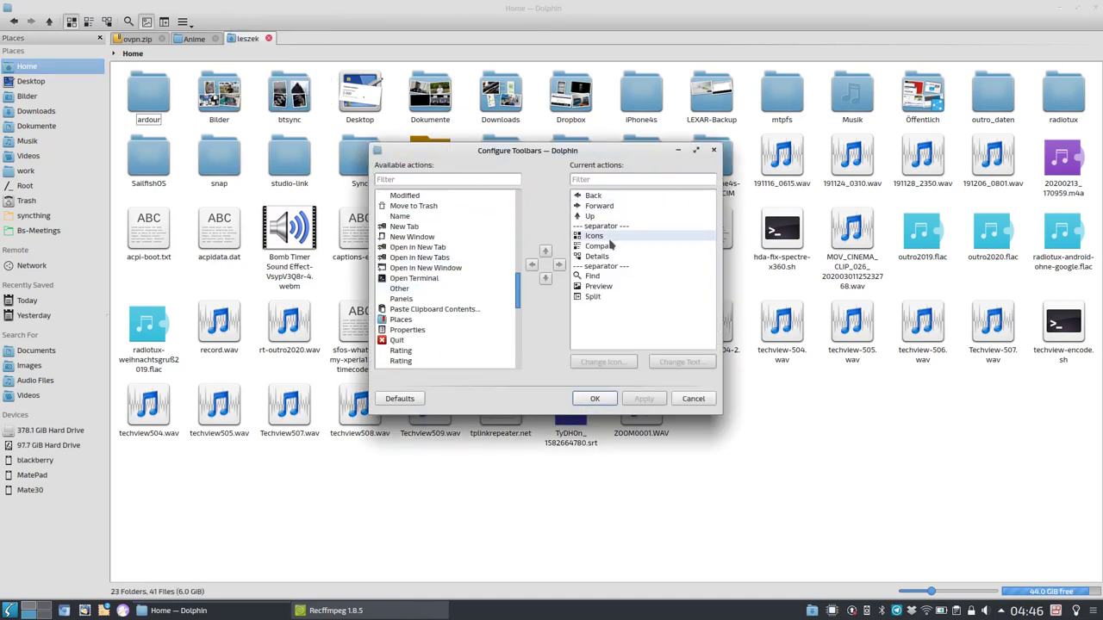
scroll(489, 299, down, 12)
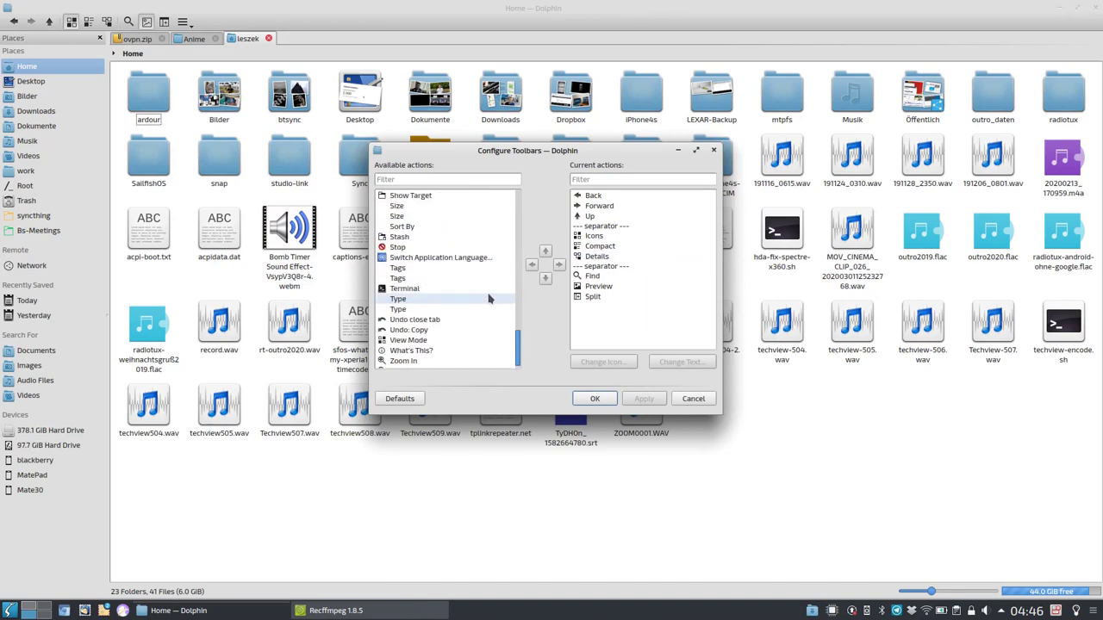
scroll(473, 299, up, 10)
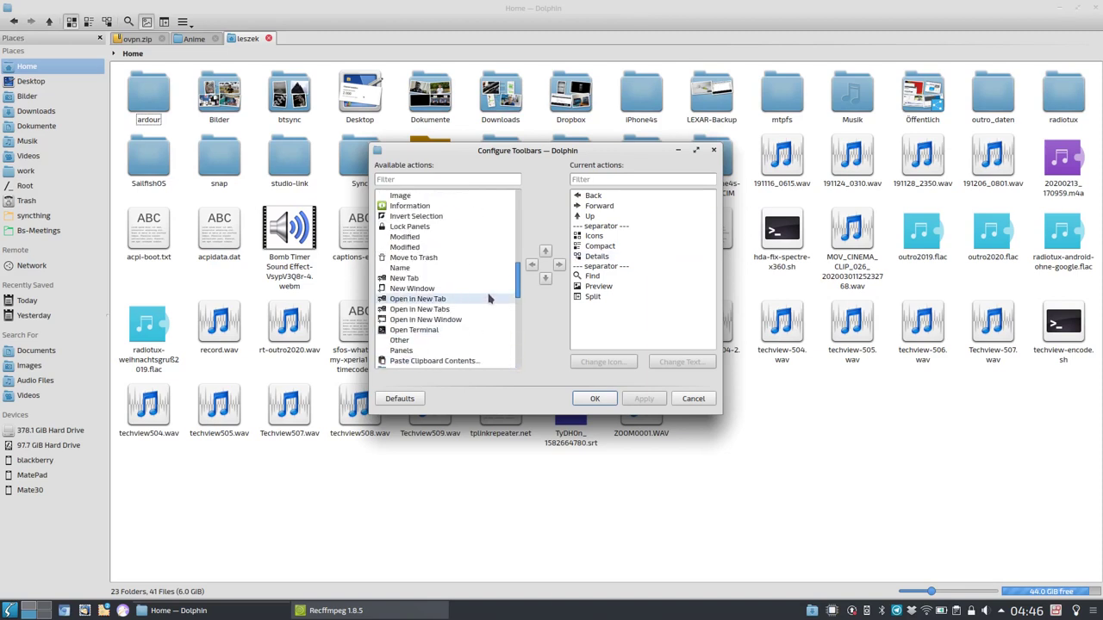
click(459, 300)
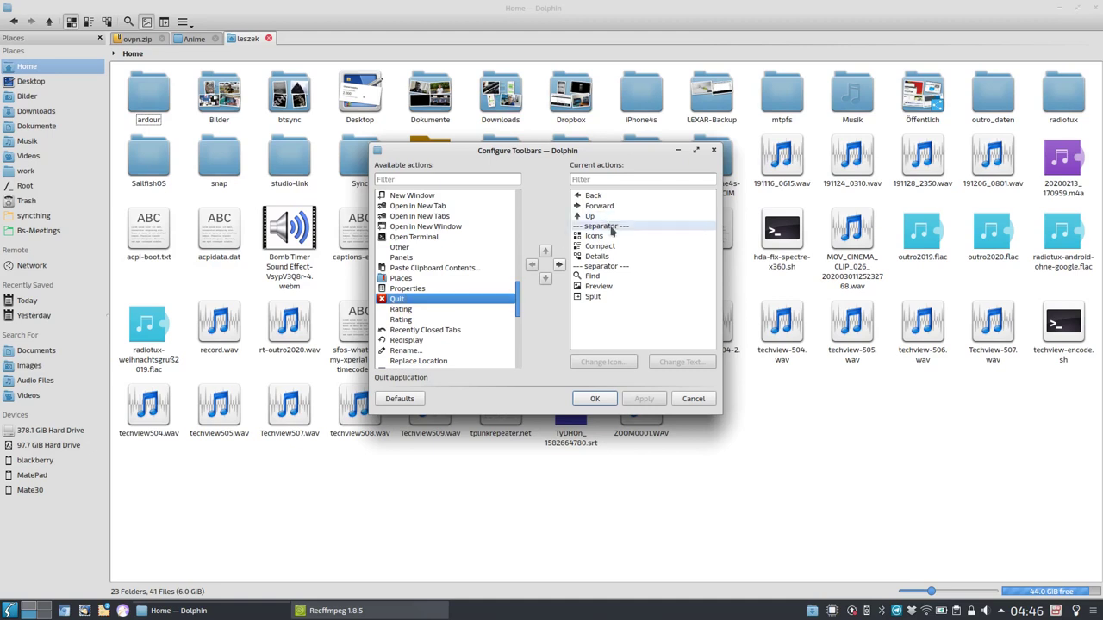
click(558, 265)
click(660, 399)
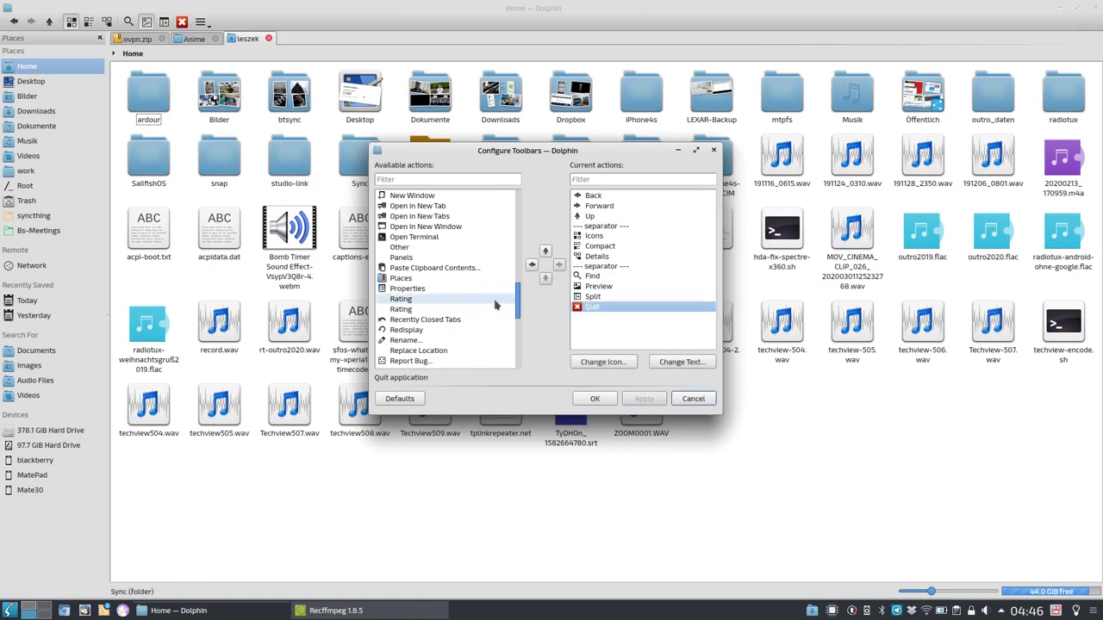
Replace Quit with Places in the toolbar's current actions and confirm the toolbar configuration
scroll(488, 302, up, 1)
click(456, 310)
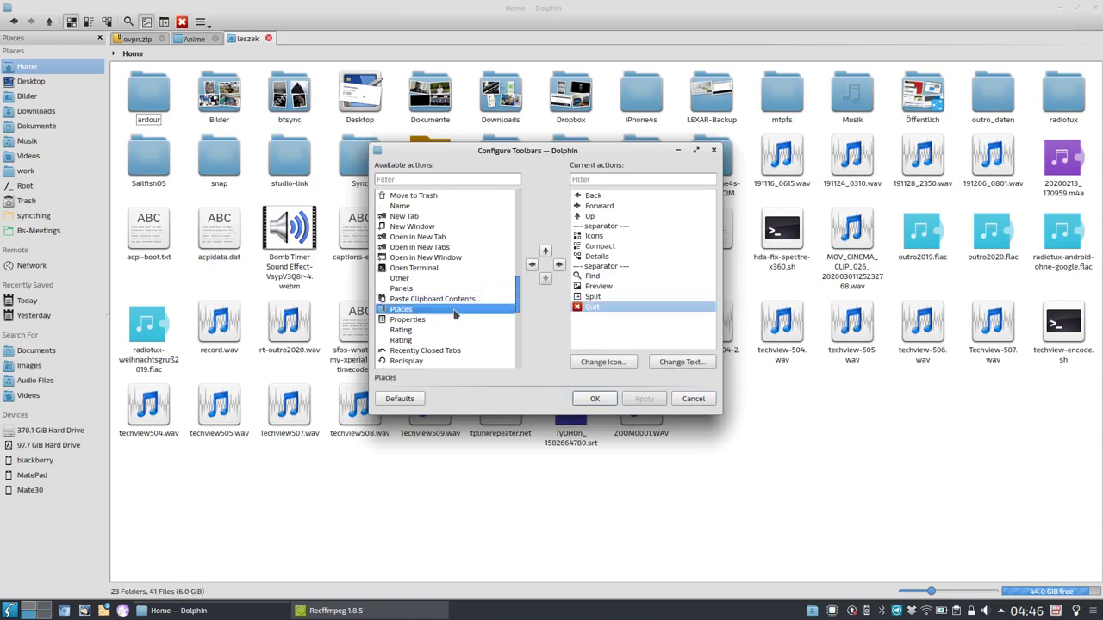
click(558, 264)
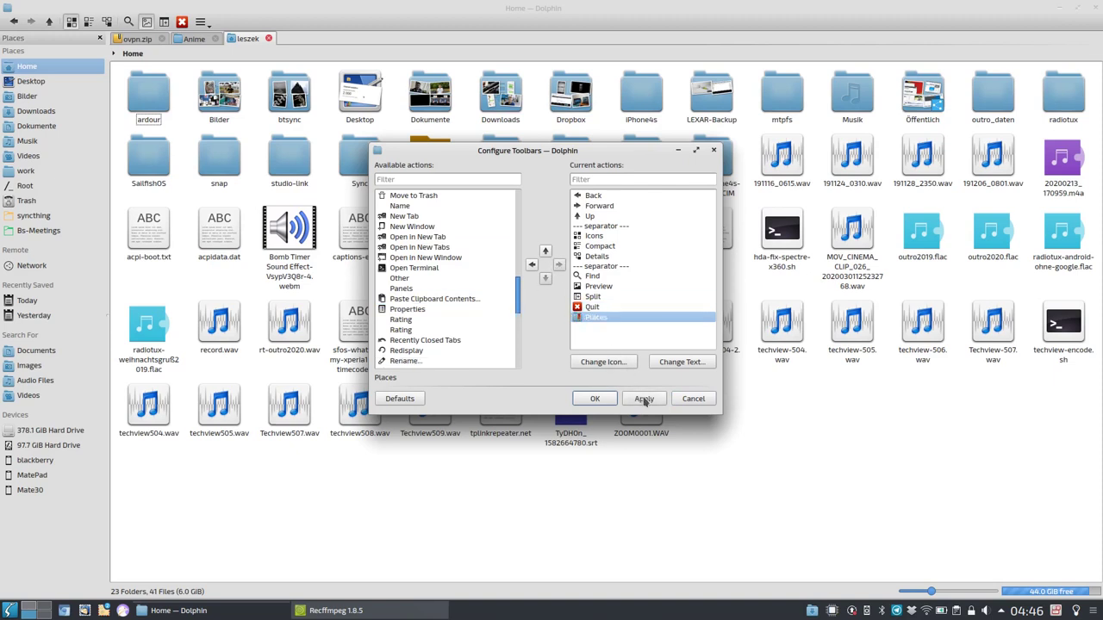
click(643, 398)
click(594, 398)
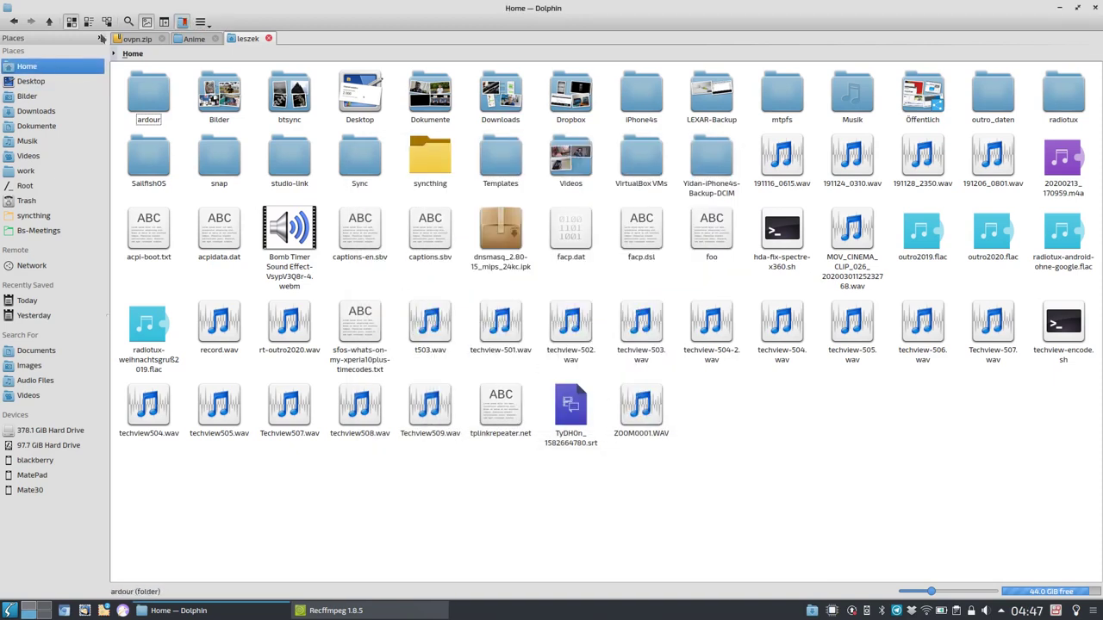
Close the Places panel, restore the window from maximized, and test the Places toolbar action by toggling the panel repeatedly, leaving it hidden
click(100, 40)
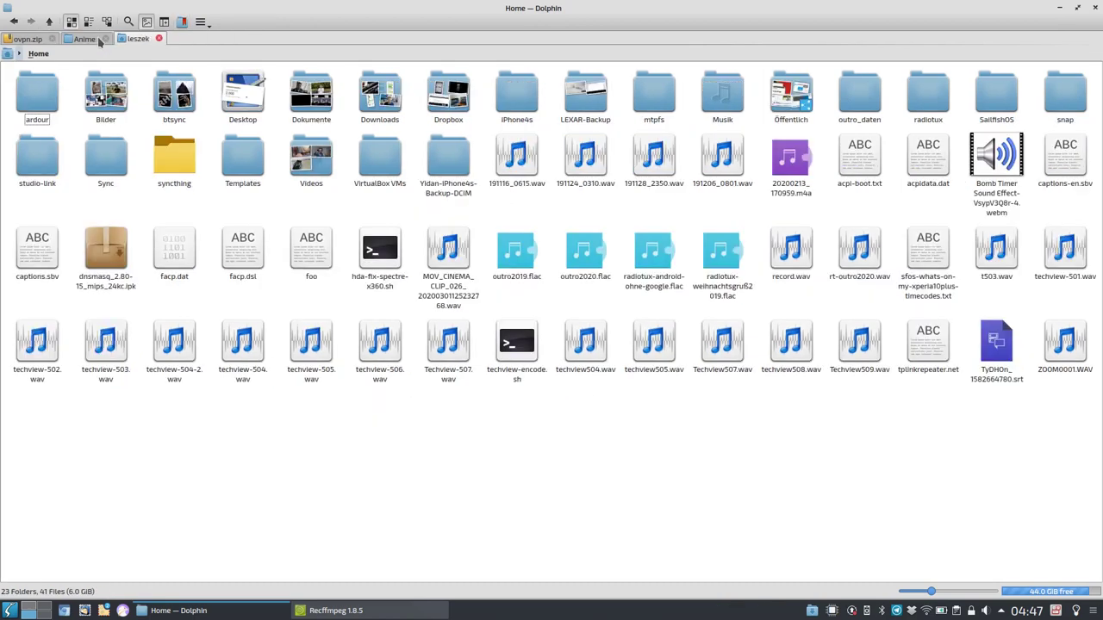
double_click(578, 15)
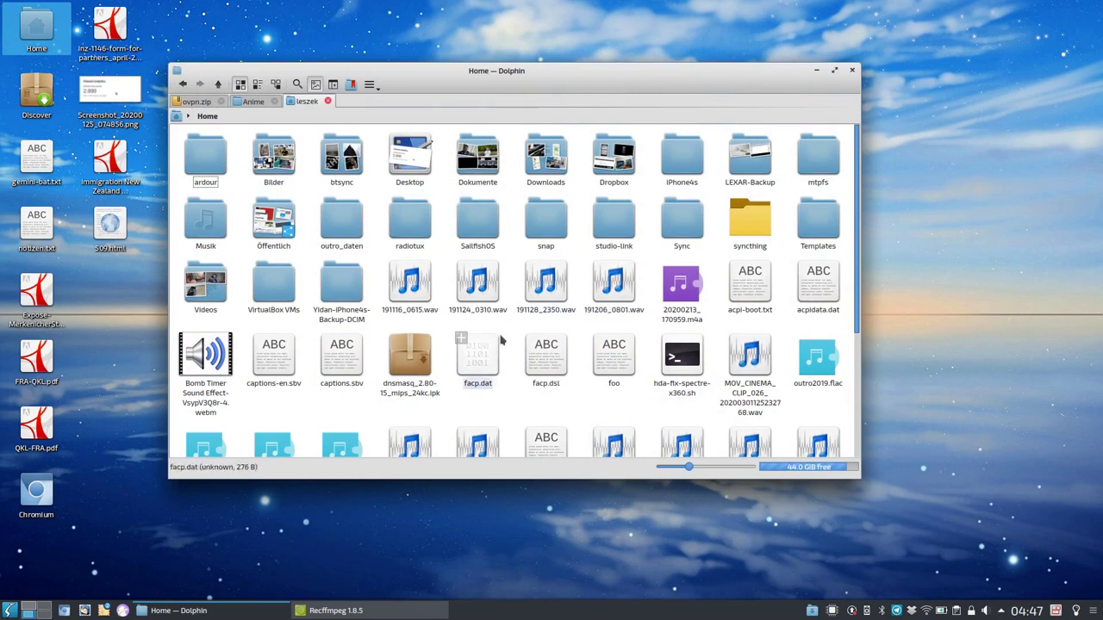
click(351, 83)
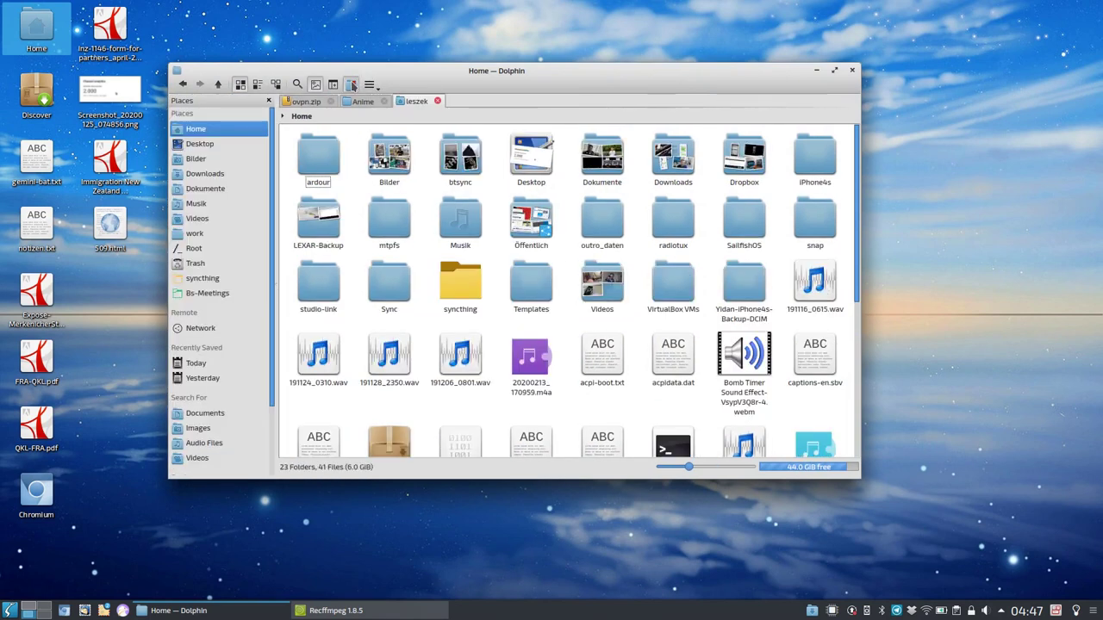
click(352, 85)
click(351, 85)
click(352, 84)
click(352, 84)
click(352, 85)
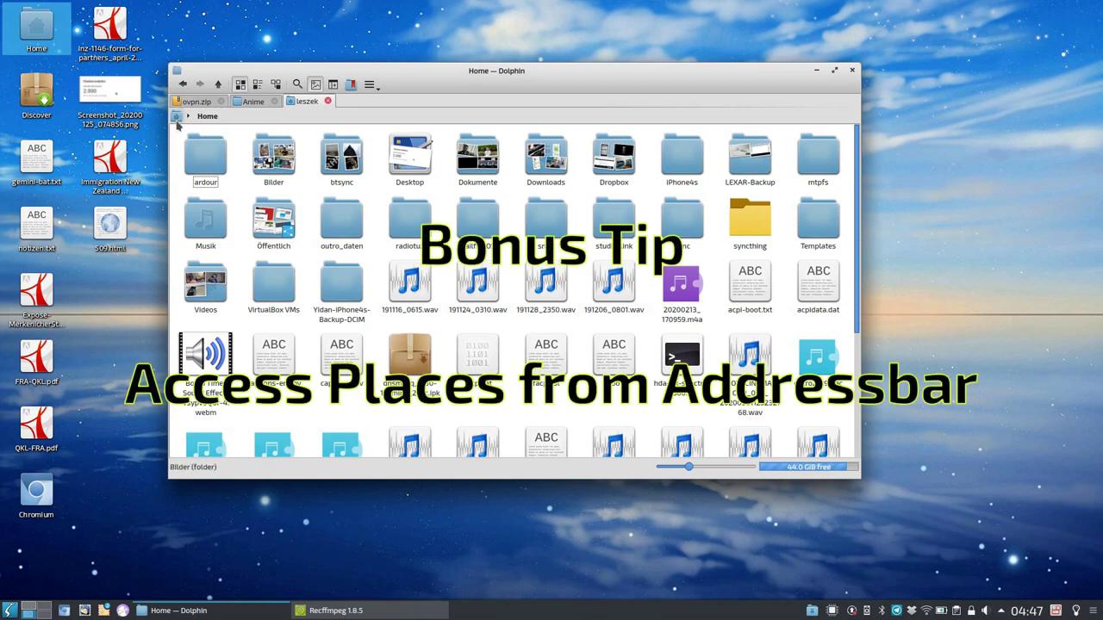
Examine the places list in the address bar, including its Remote and Devices entries, and choose Home from it
click(177, 115)
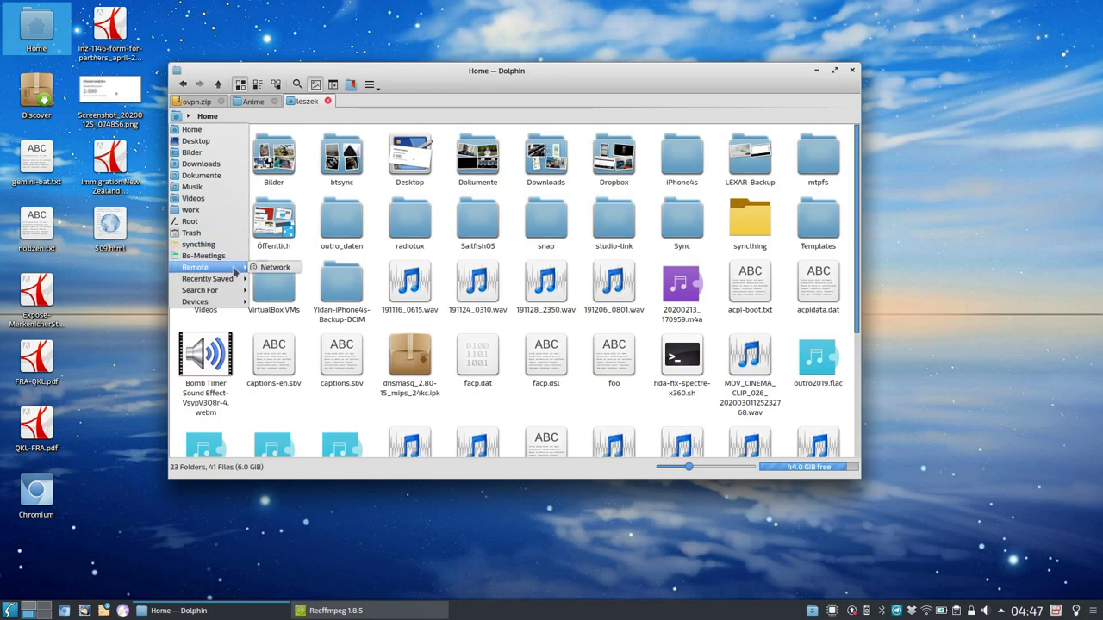
mouse_move(228, 281)
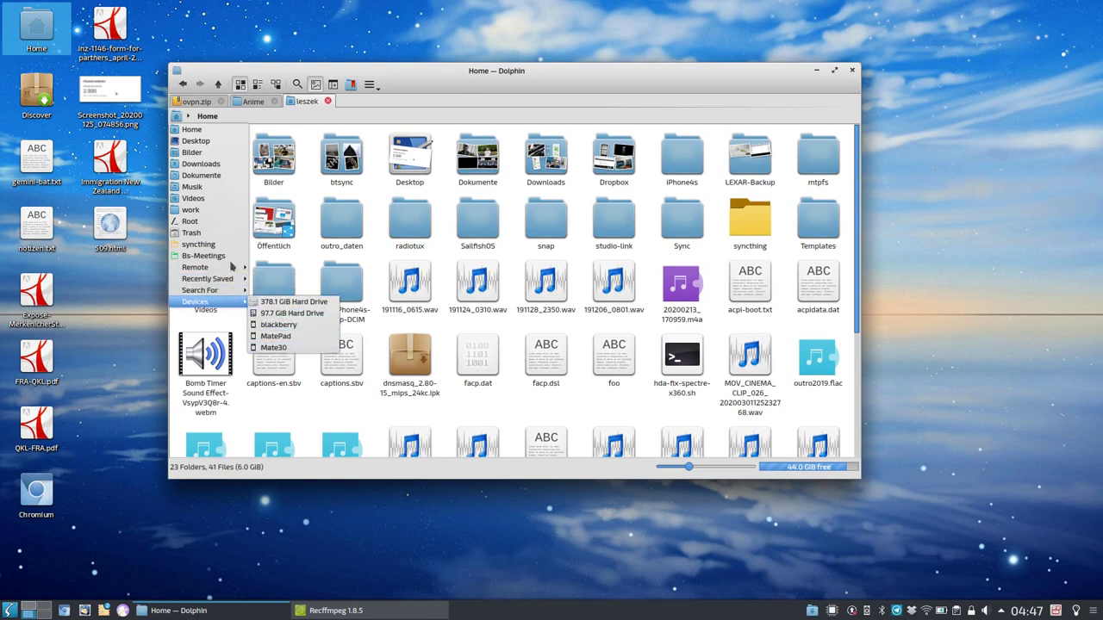
click(193, 130)
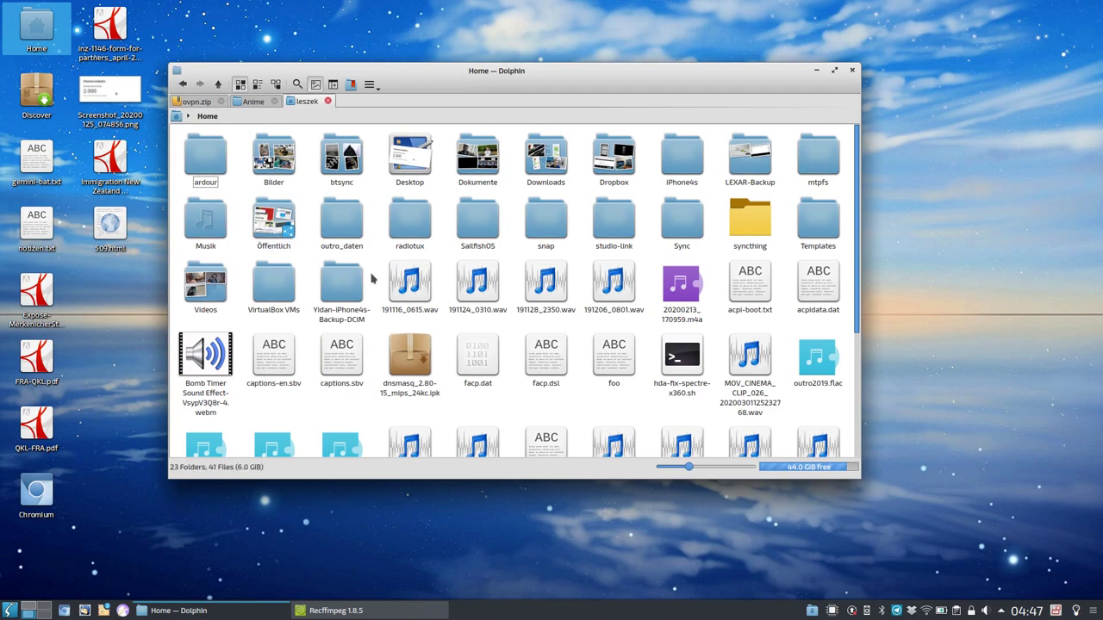
drag(485, 71, 500, 82)
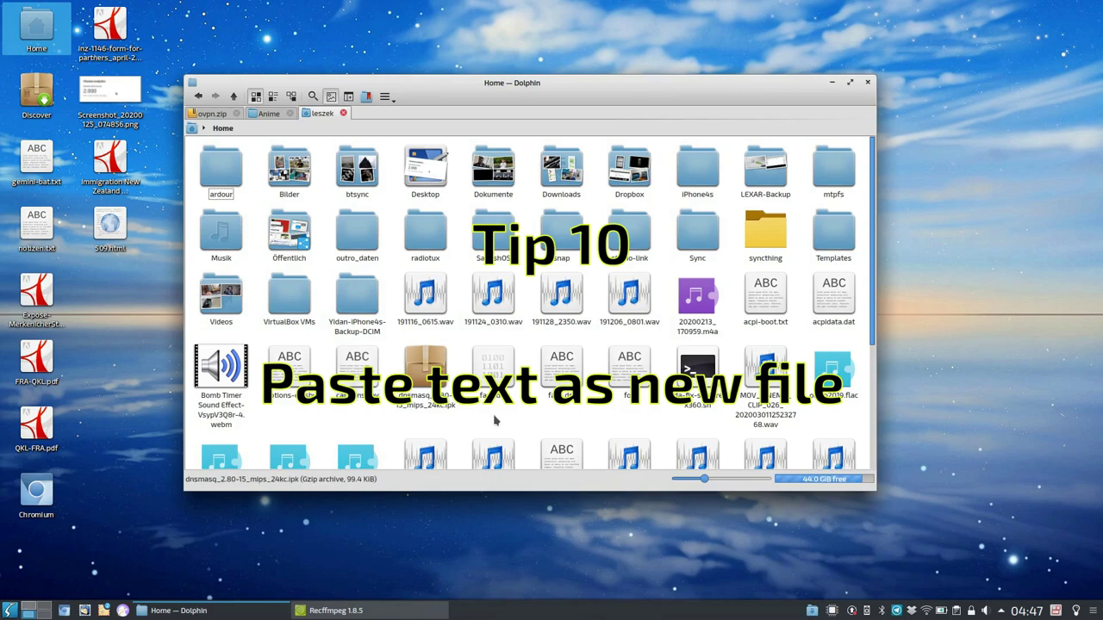
Open facp.dsl from Home in Kate, copy its entire text, and close the editor
click(565, 407)
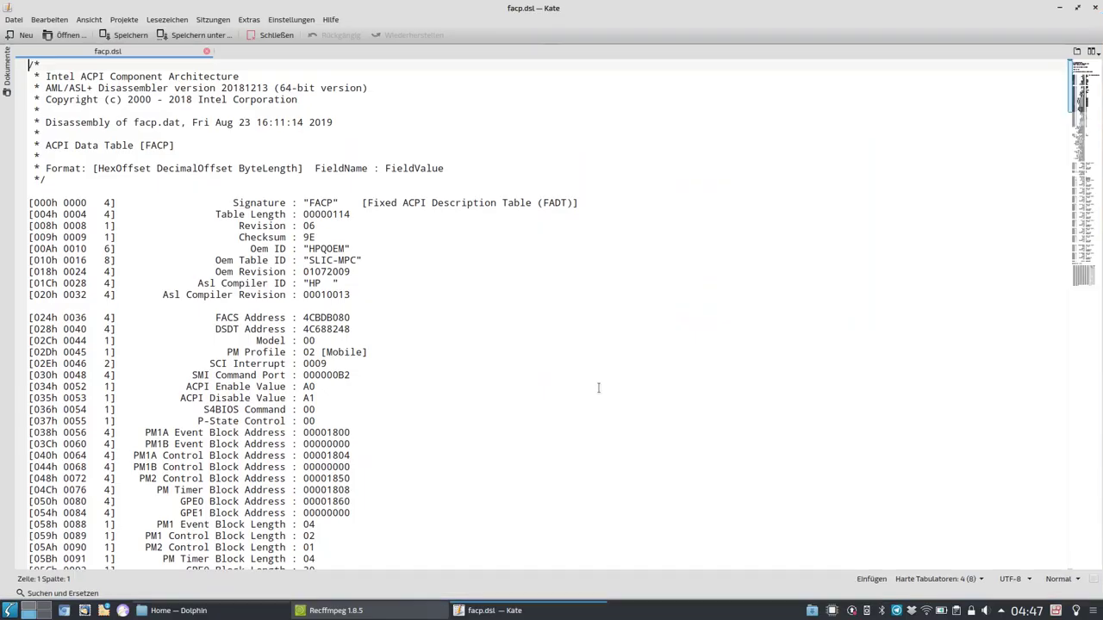
key(ctrl+a)
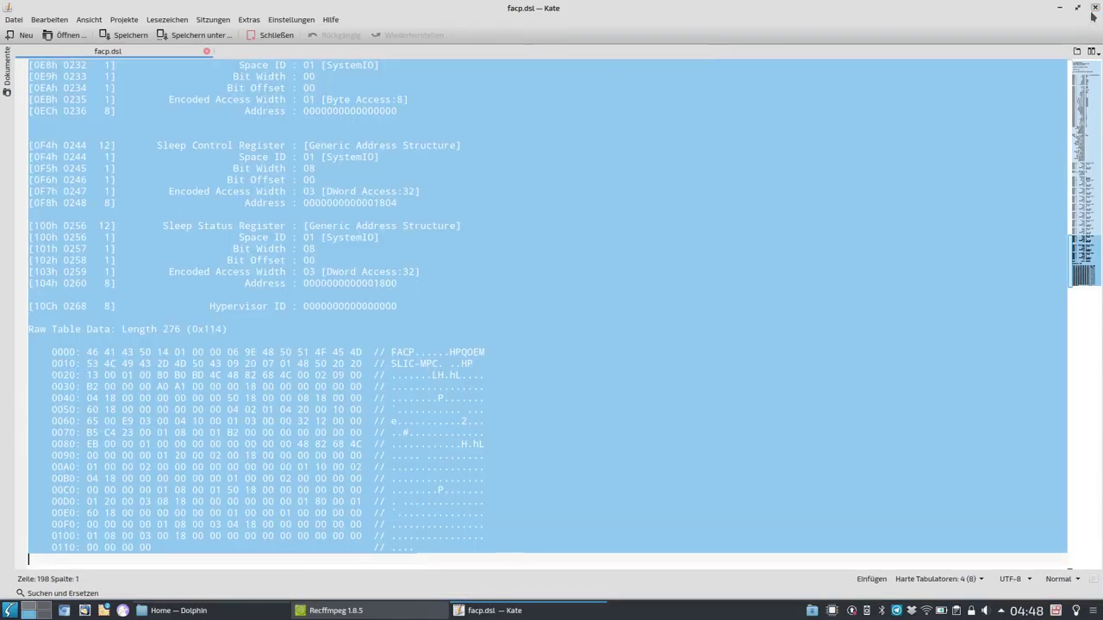
click(1093, 7)
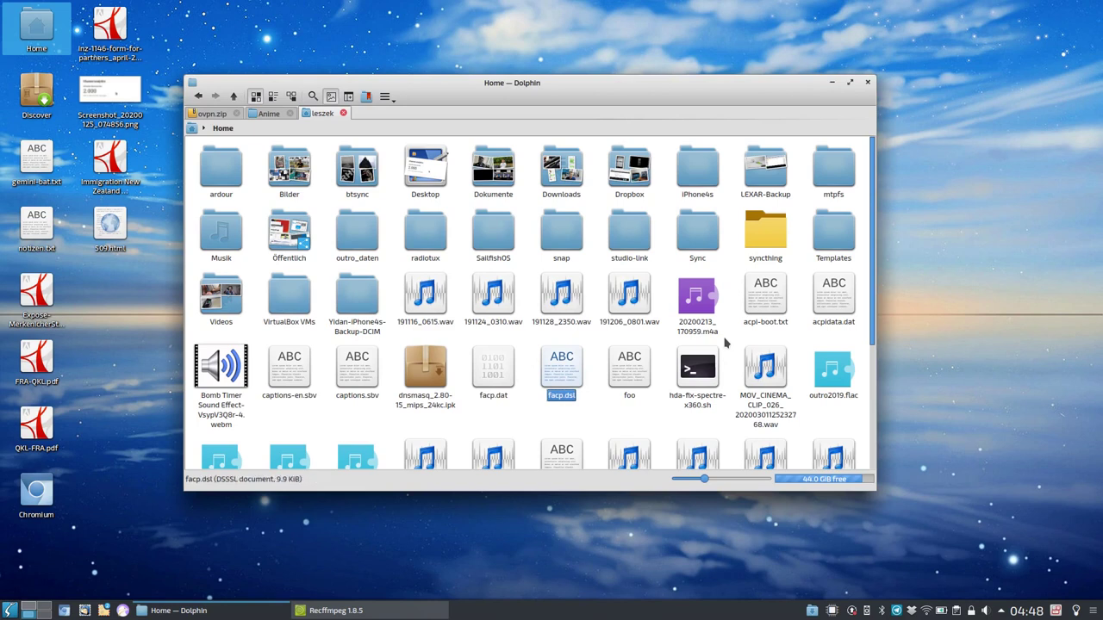
click(531, 345)
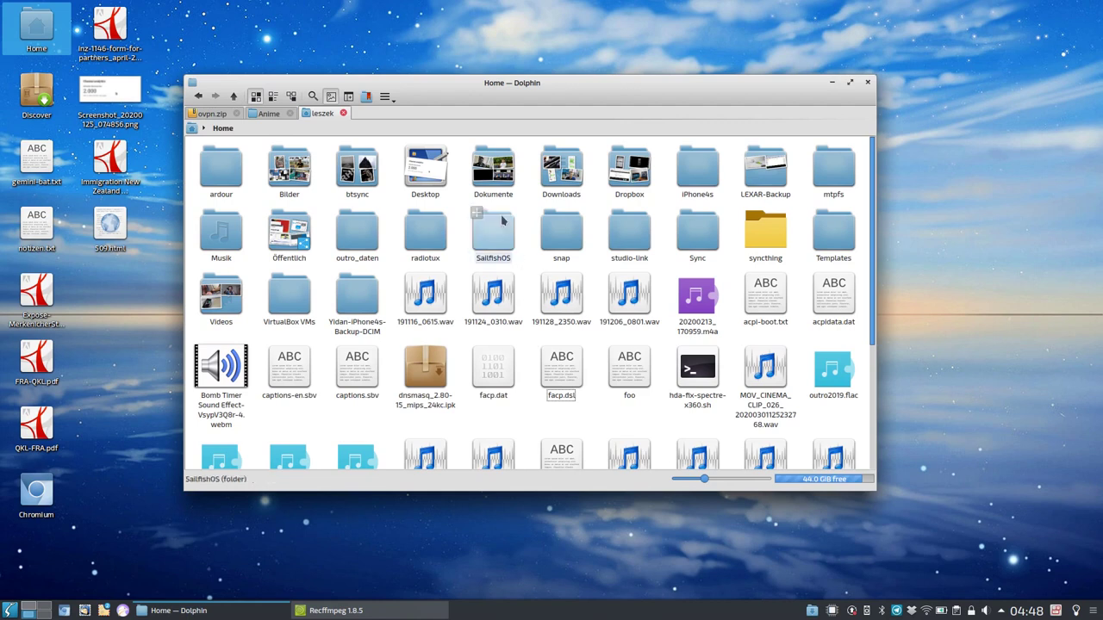
Paste the copied text into the Dokumente folder as a new file named test, and check its content in Kate
click(493, 168)
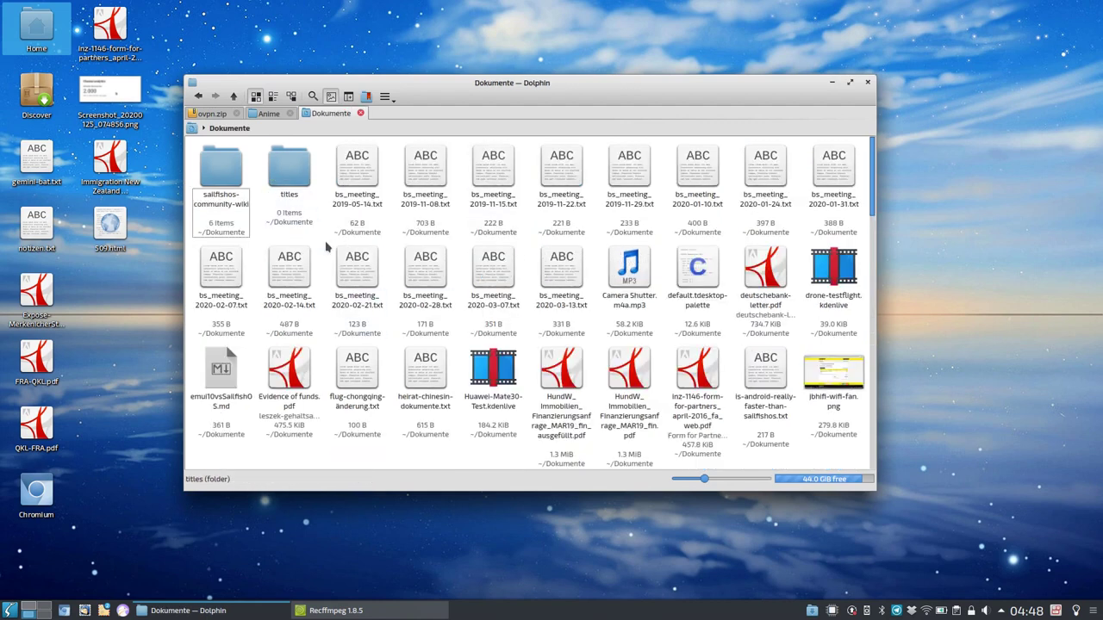
key(ctrl+v)
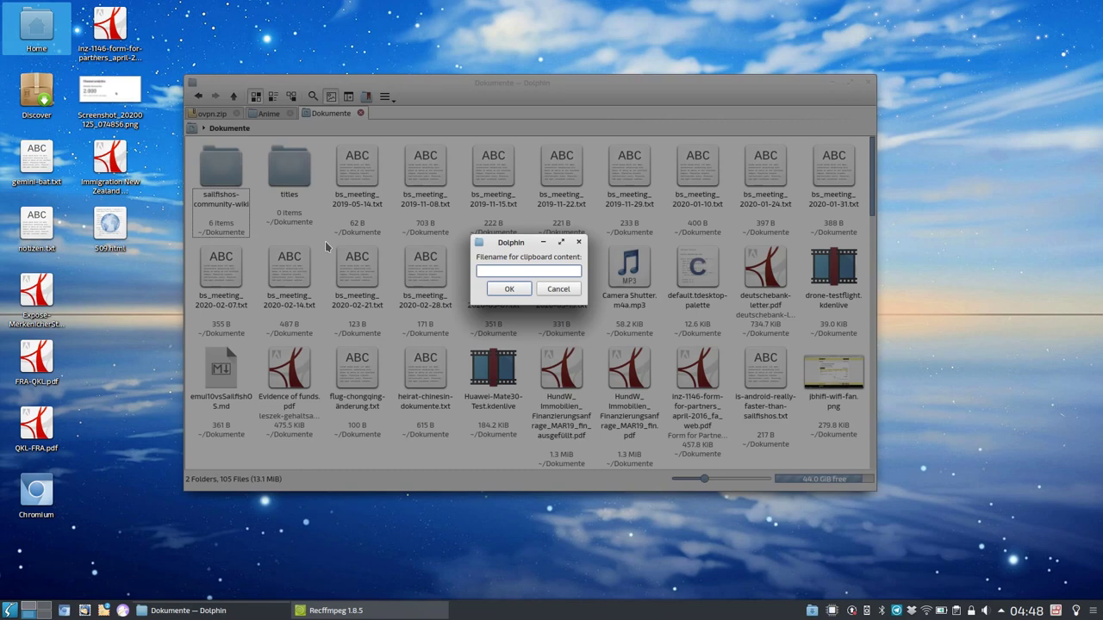
text(test)
key(Return)
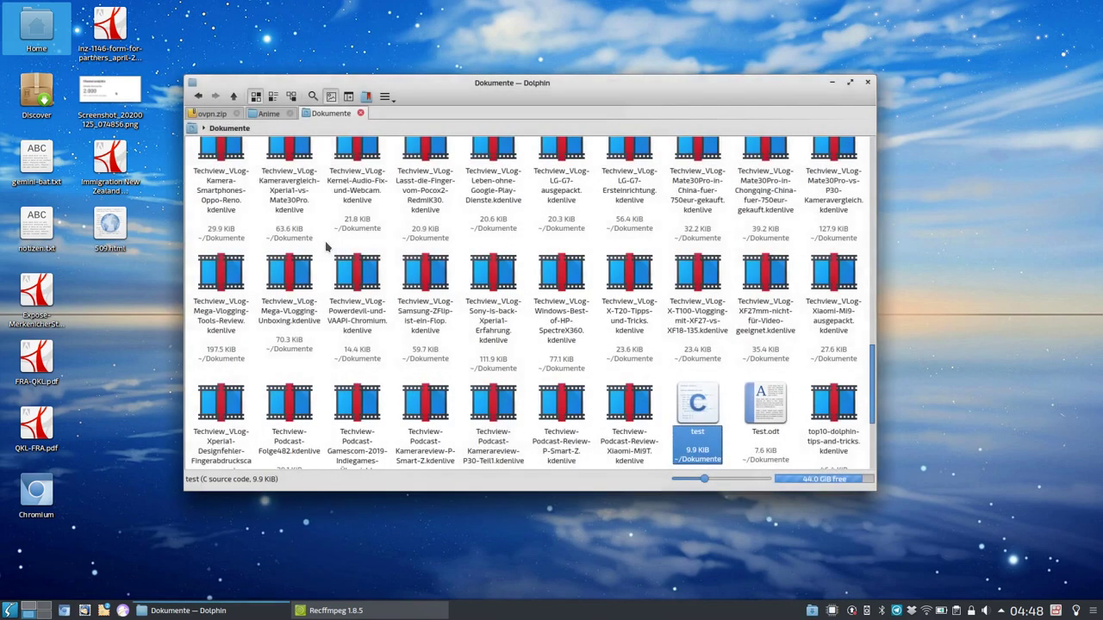
double_click(714, 459)
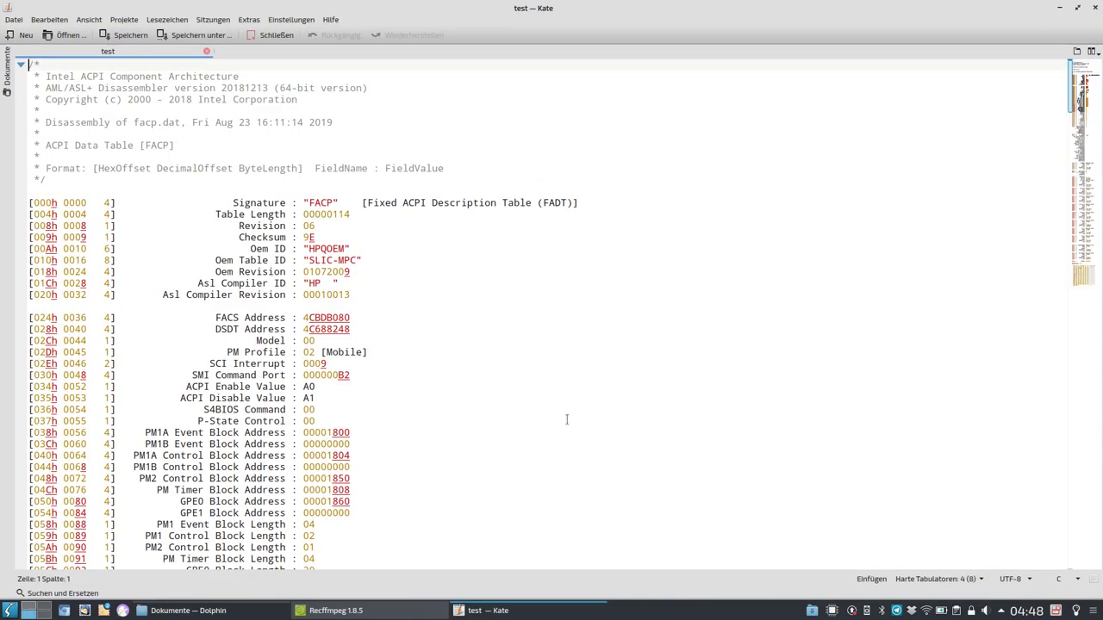
click(1094, 7)
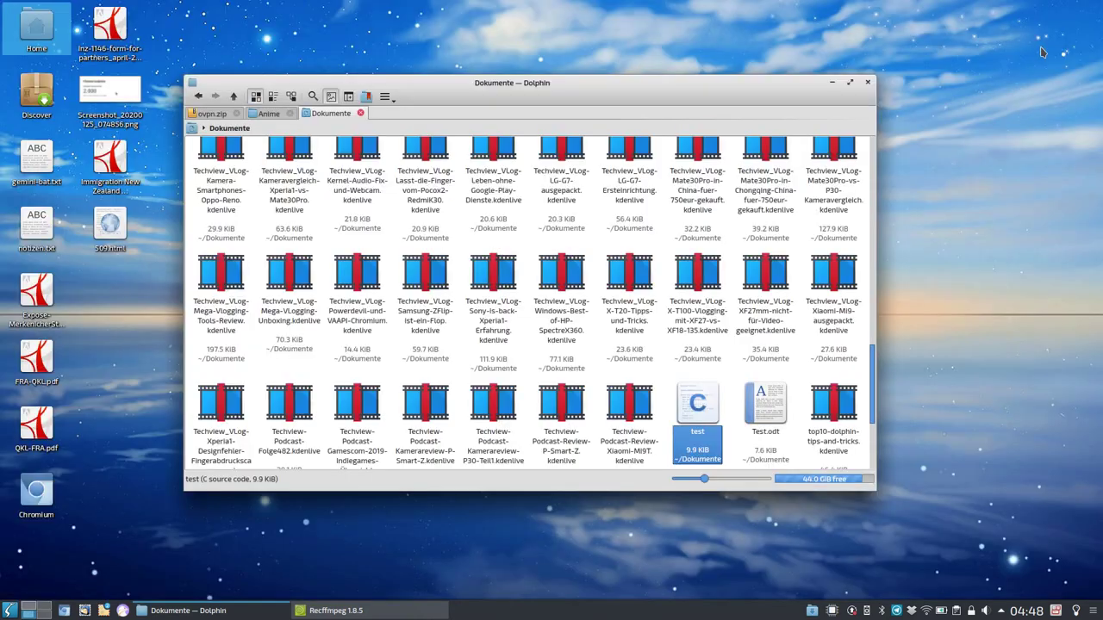